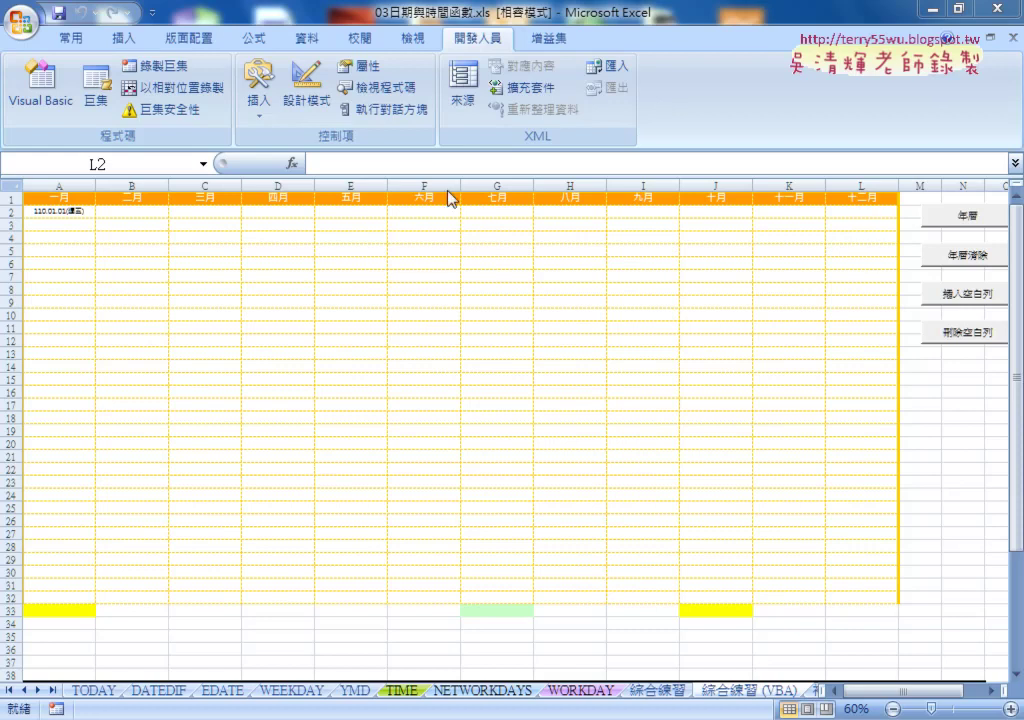
# Switch to the 綜合練習 sheet and inspect B2's EDATE formula in the formula bar.
pyautogui.click(658, 693)
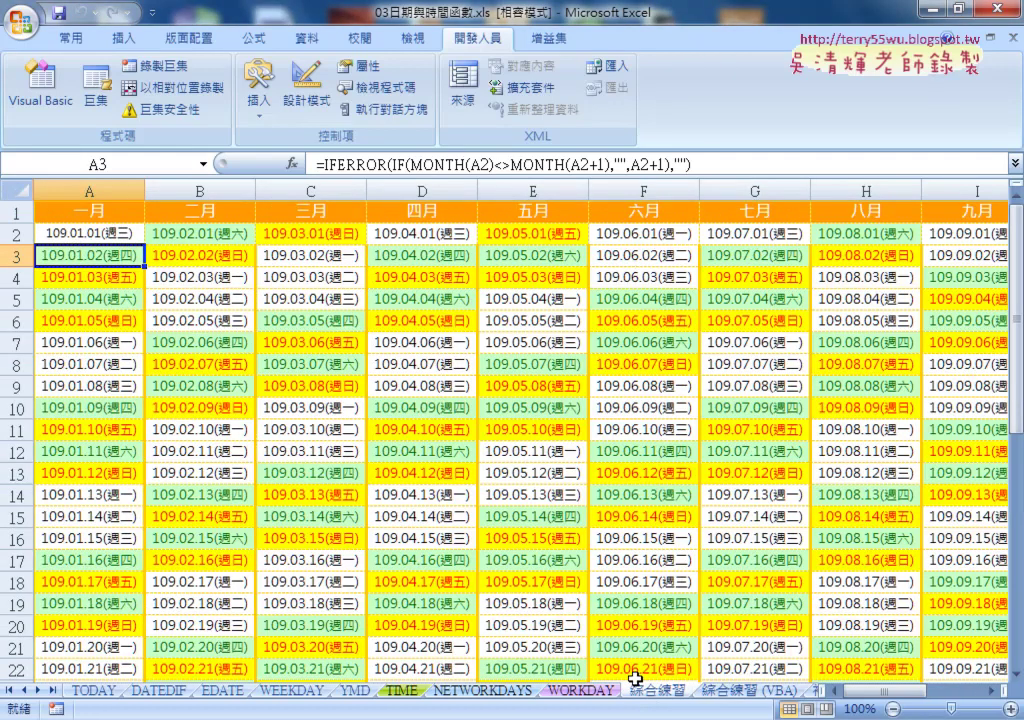
pyautogui.click(188, 232)
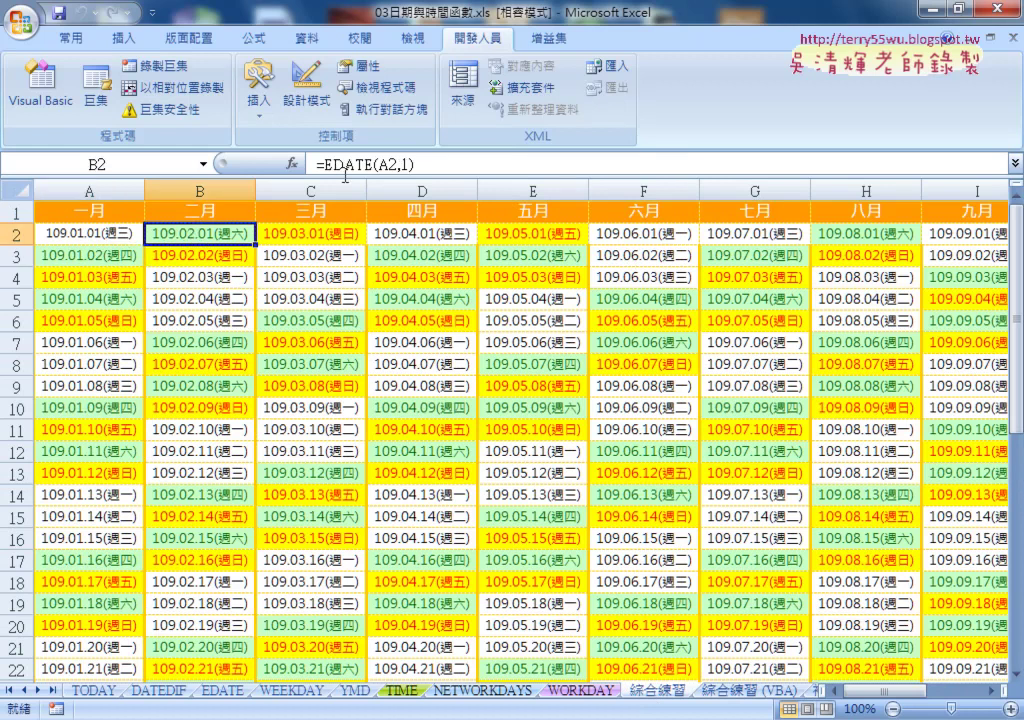
pyautogui.click(376, 164)
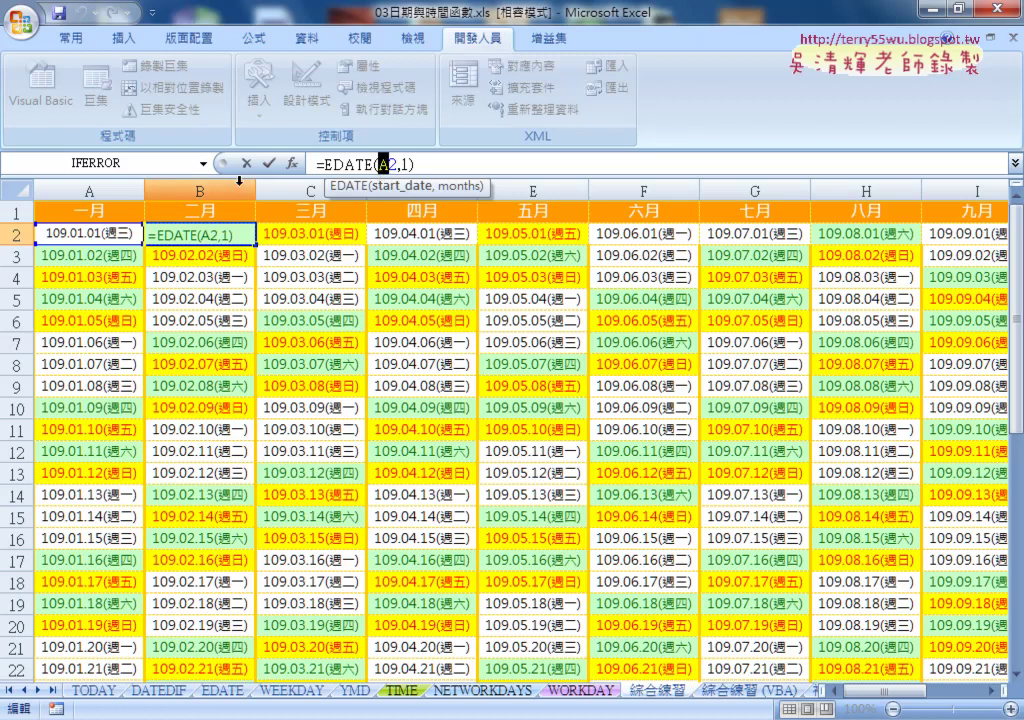
pyautogui.hotkey('ctrl', 'Return')
# Check the EDATE formulas in C2, D2 and E2, then open the Visual Basic editor.
pyautogui.click(305, 232)
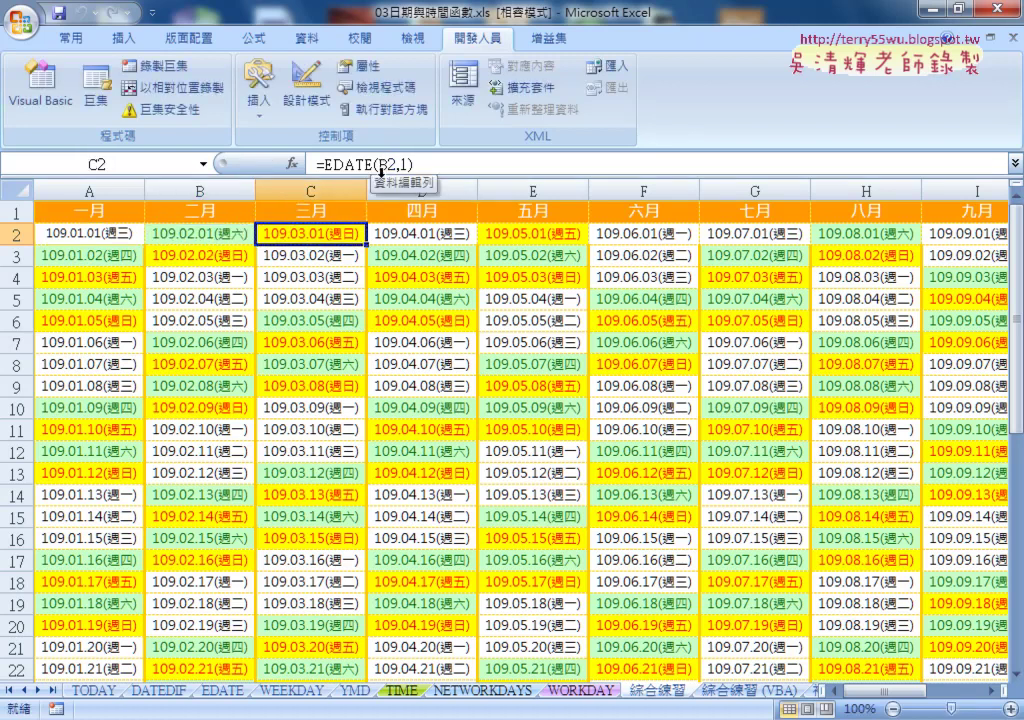
pyautogui.press('Right')
pyautogui.click(519, 237)
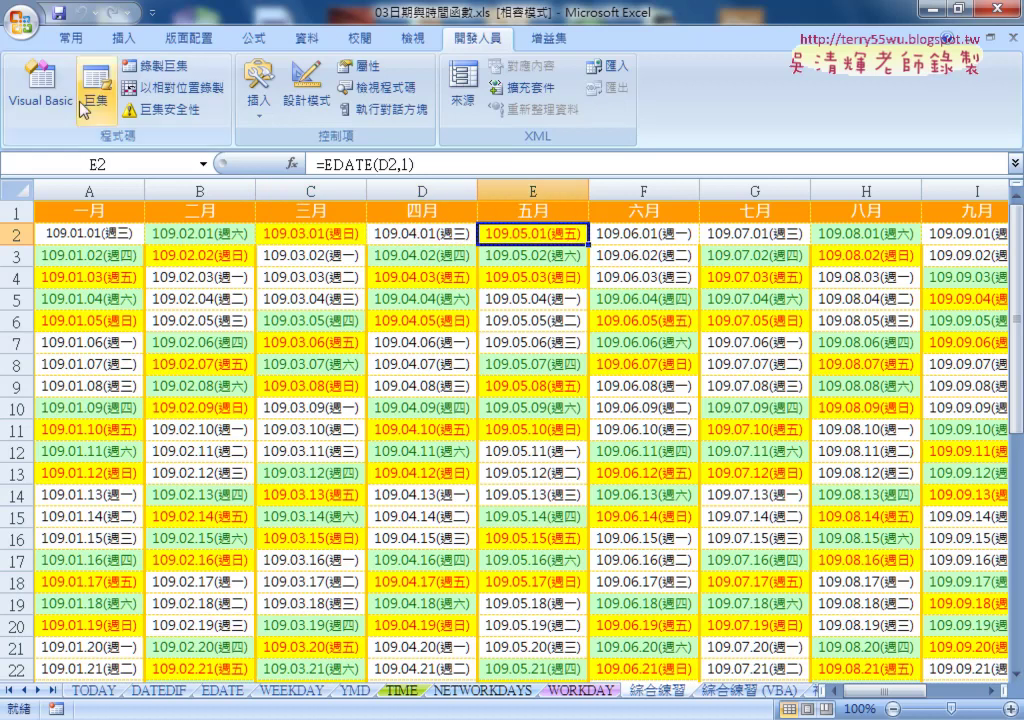
pyautogui.click(40, 85)
# In Sub 每月第一天, highlight Mid(col, j, 1) and the extra A in "AABCDEFGHIJKL", then return to the sheet.
pyautogui.scroll(4, 460, 315)
pyautogui.scroll(1, 460, 315)
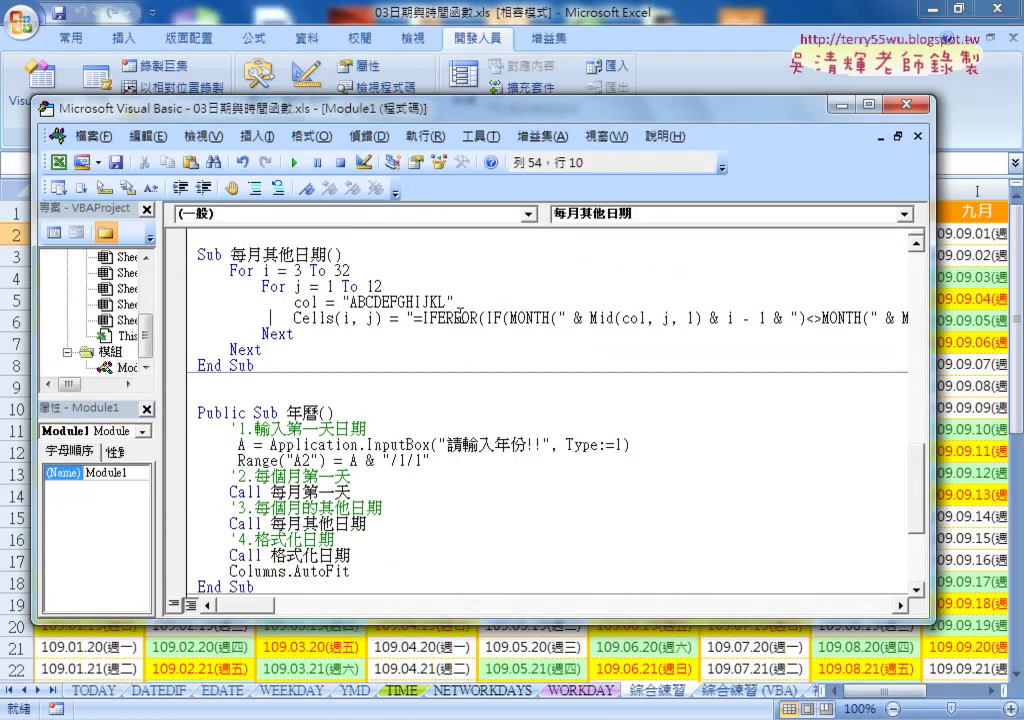
pyautogui.scroll(1, 460, 315)
pyautogui.scroll(2, 460, 315)
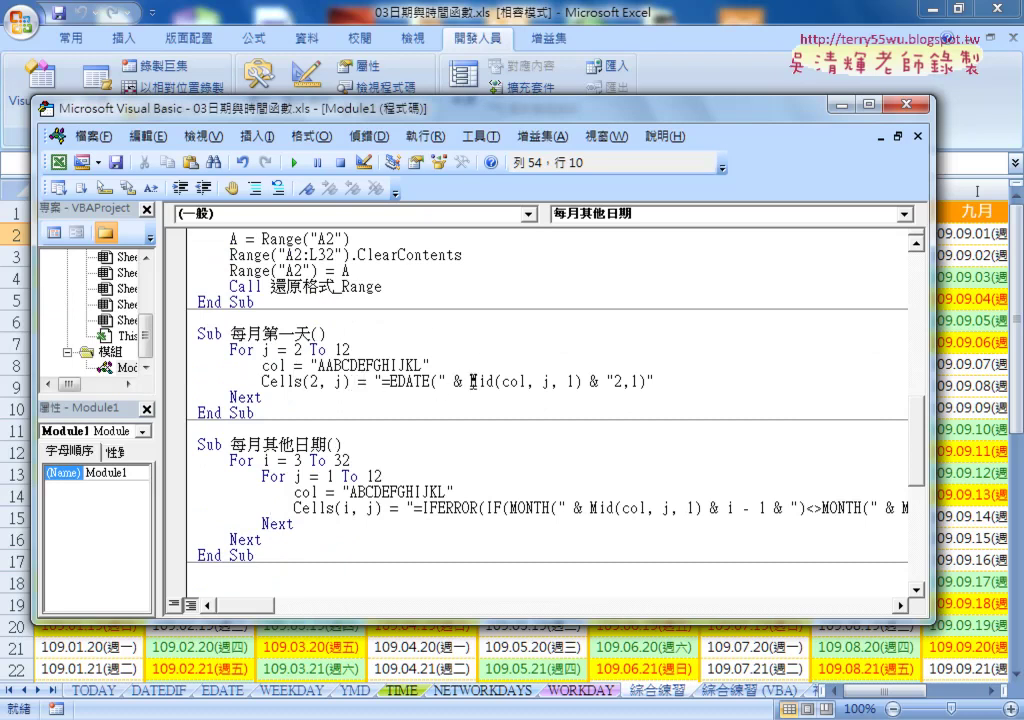
pyautogui.moveTo(471, 381); pyautogui.dragTo(537, 390)
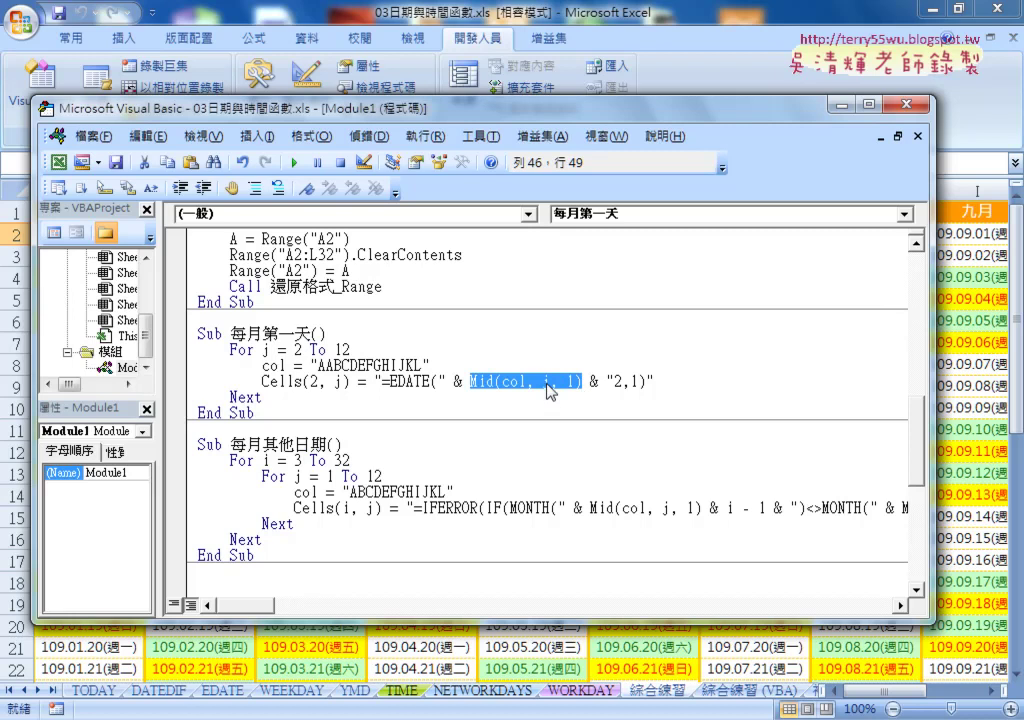
pyautogui.moveTo(326, 366); pyautogui.dragTo(334, 366)
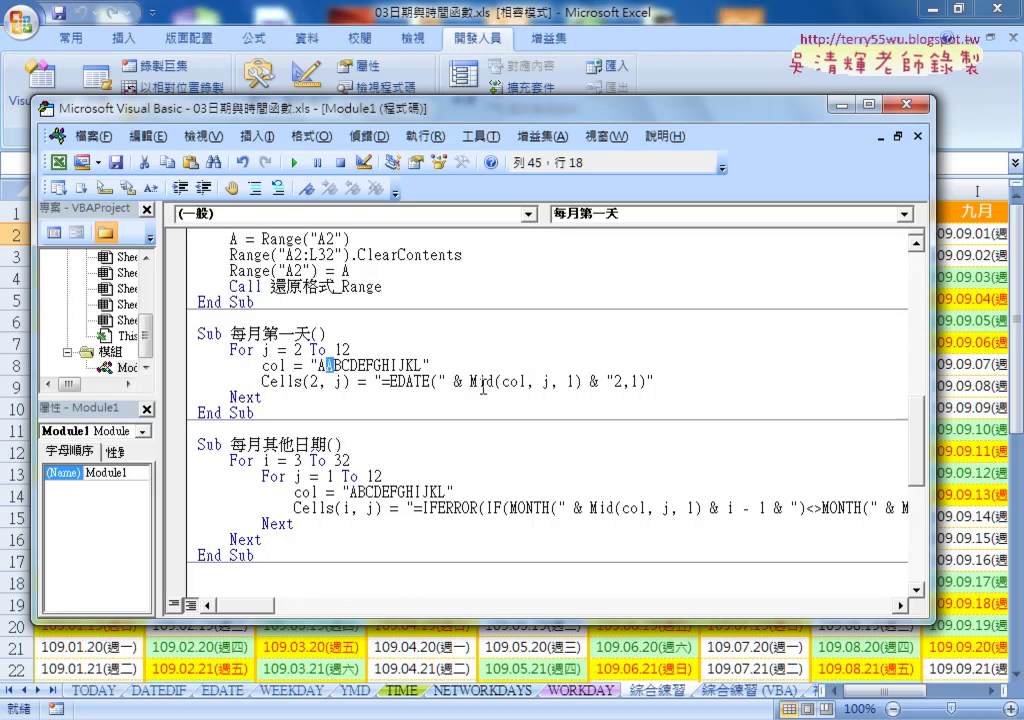
pyautogui.moveTo(470, 381); pyautogui.dragTo(581, 381)
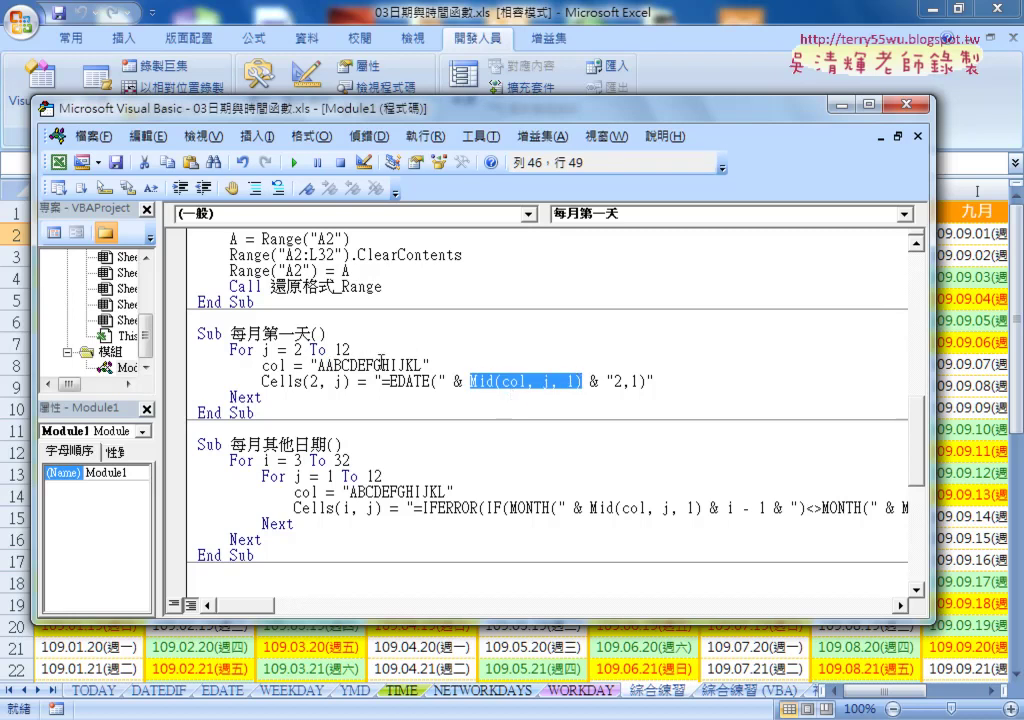
pyautogui.moveTo(325, 366); pyautogui.dragTo(332, 366)
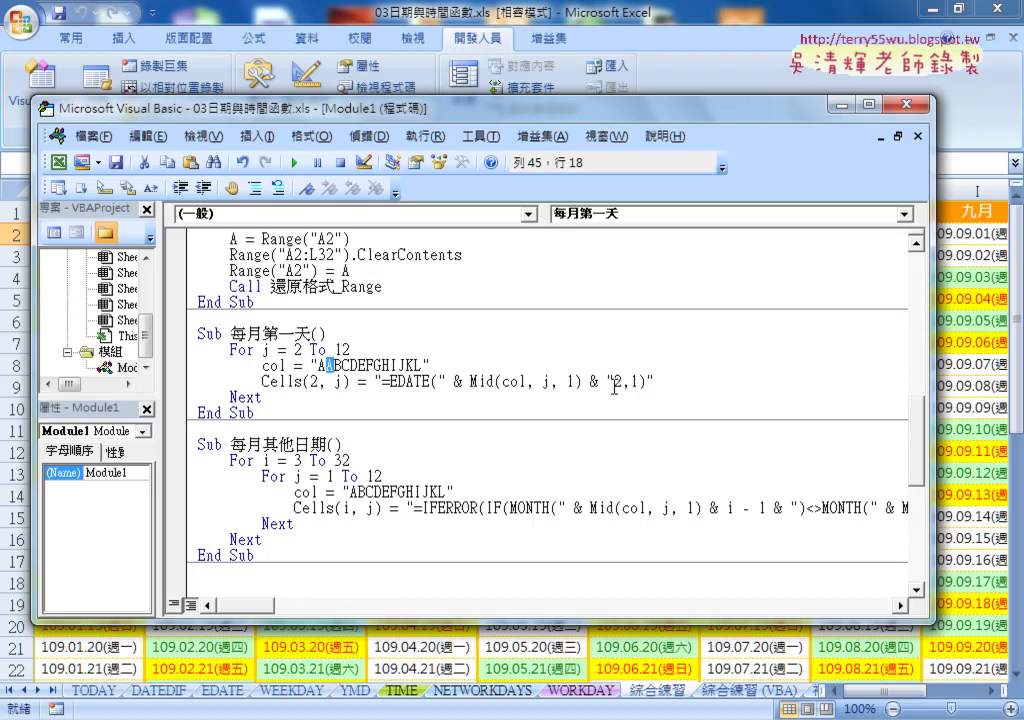
pyautogui.moveTo(621, 381); pyautogui.dragTo(440, 377)
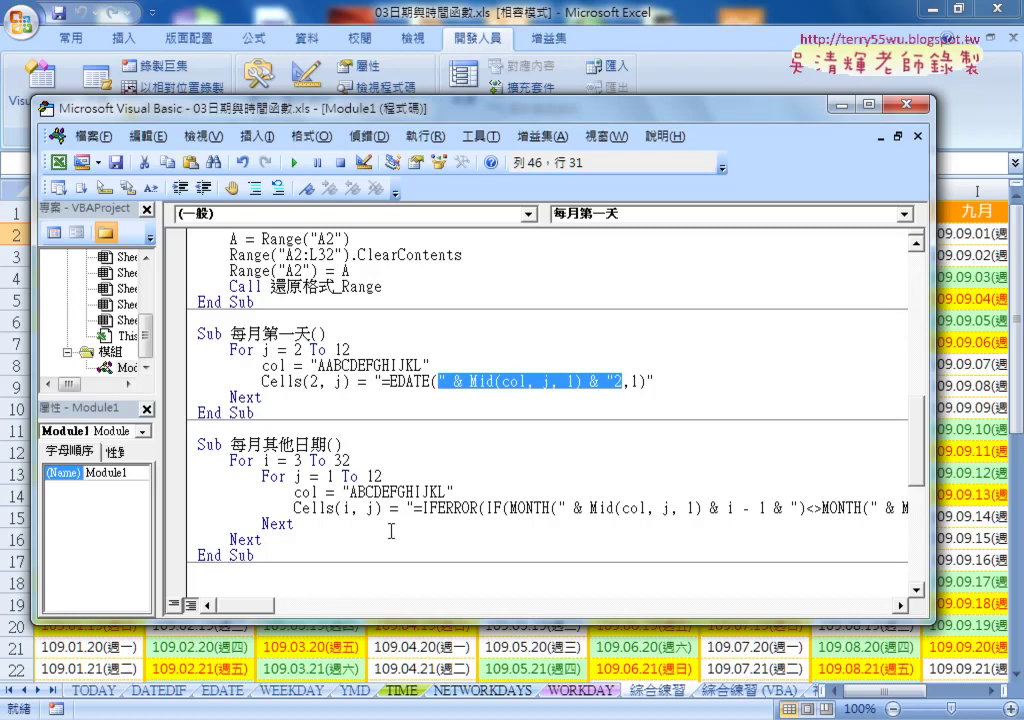
pyautogui.hotkey('alt', 'F11')
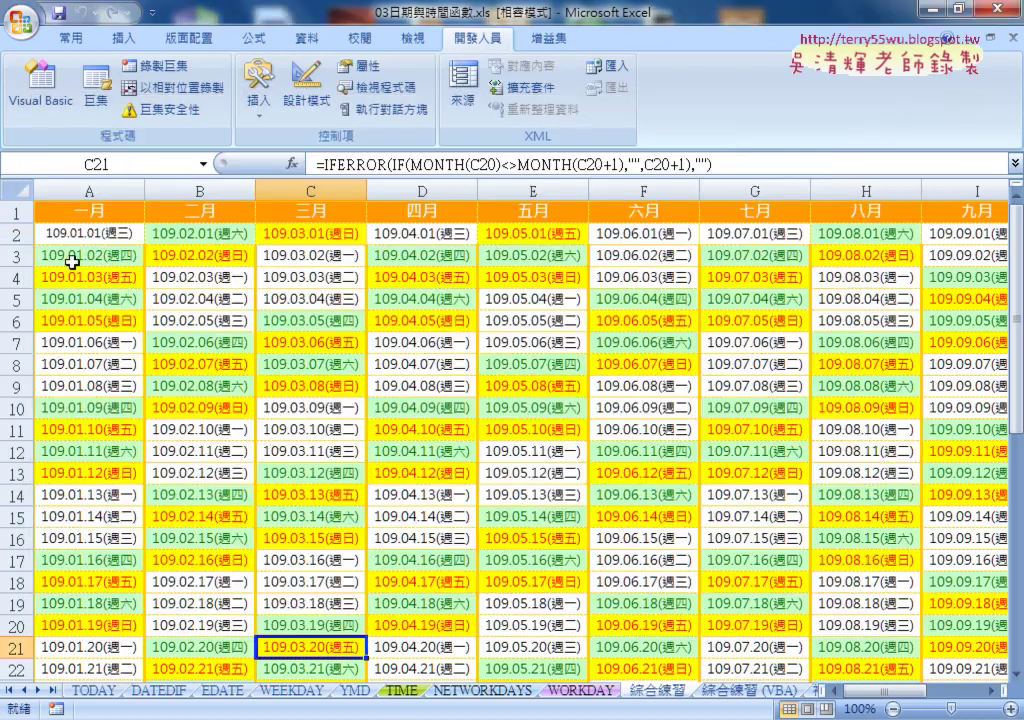
# Compare A3's IFERROR next-day formula with A2's 2020/1/1 start date and glance at the macro code.
pyautogui.click(75, 257)
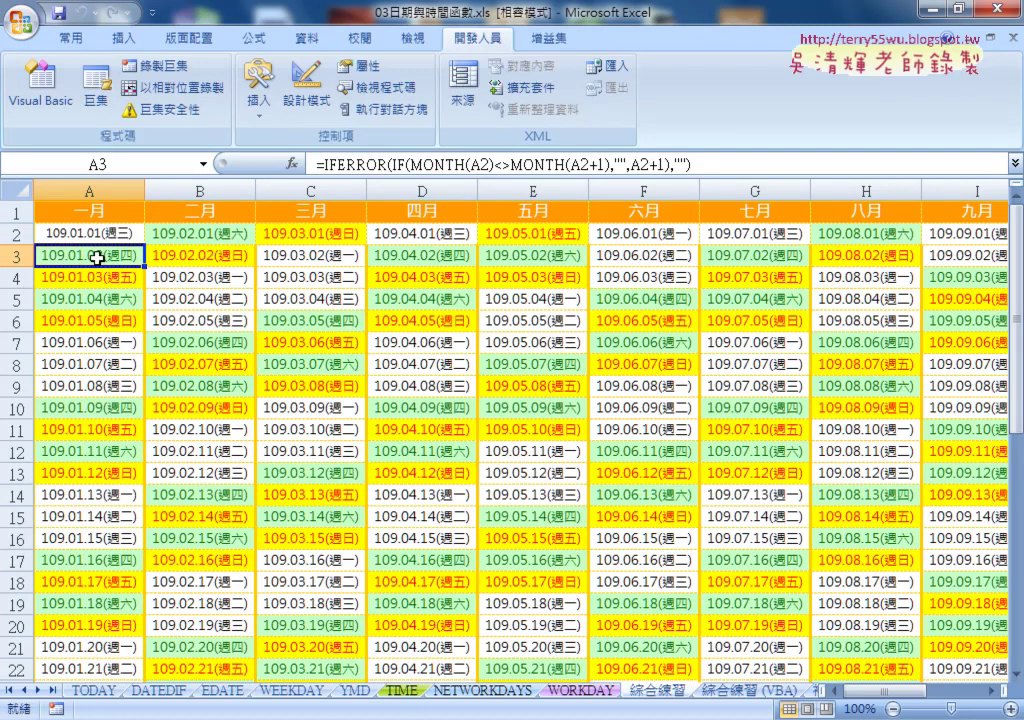
pyautogui.click(90, 233)
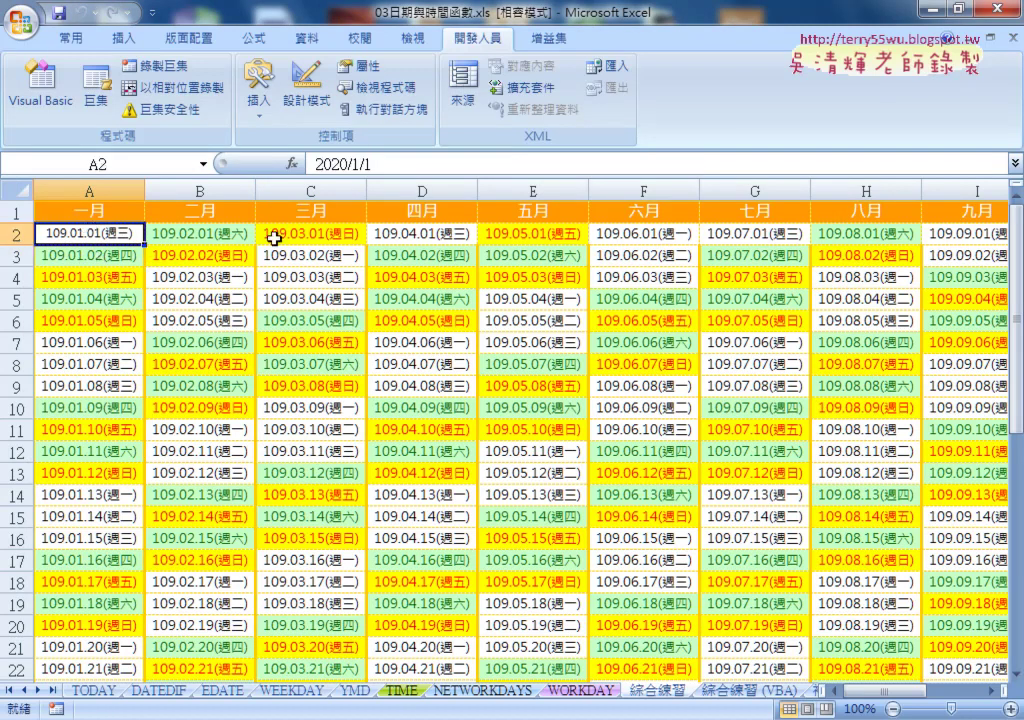
pyautogui.click(103, 257)
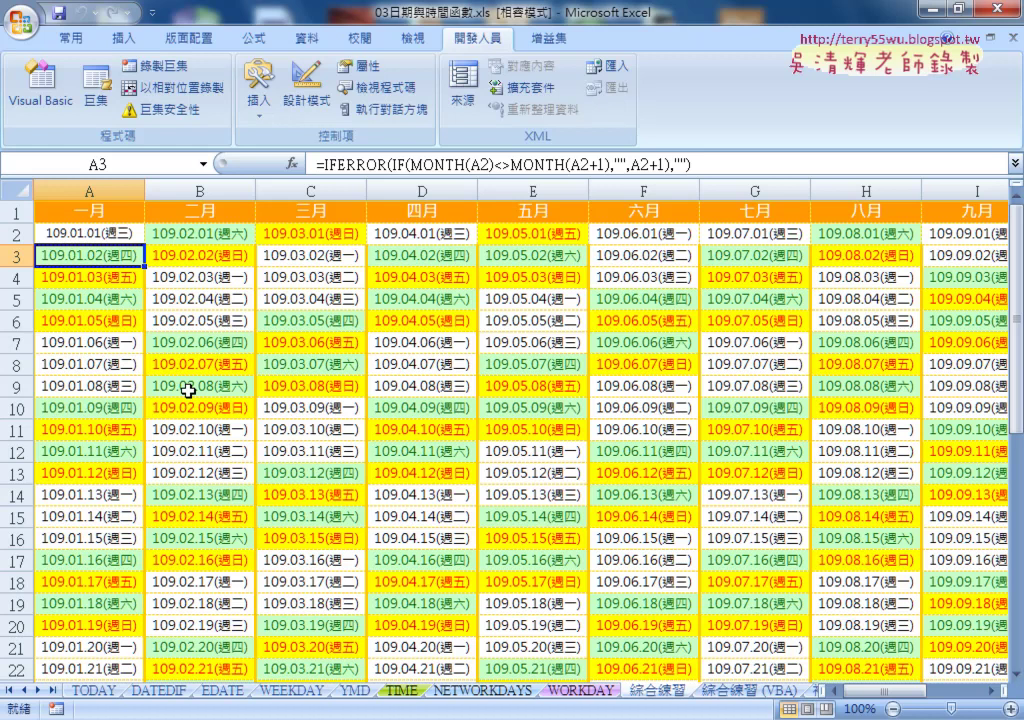
pyautogui.click(41, 85)
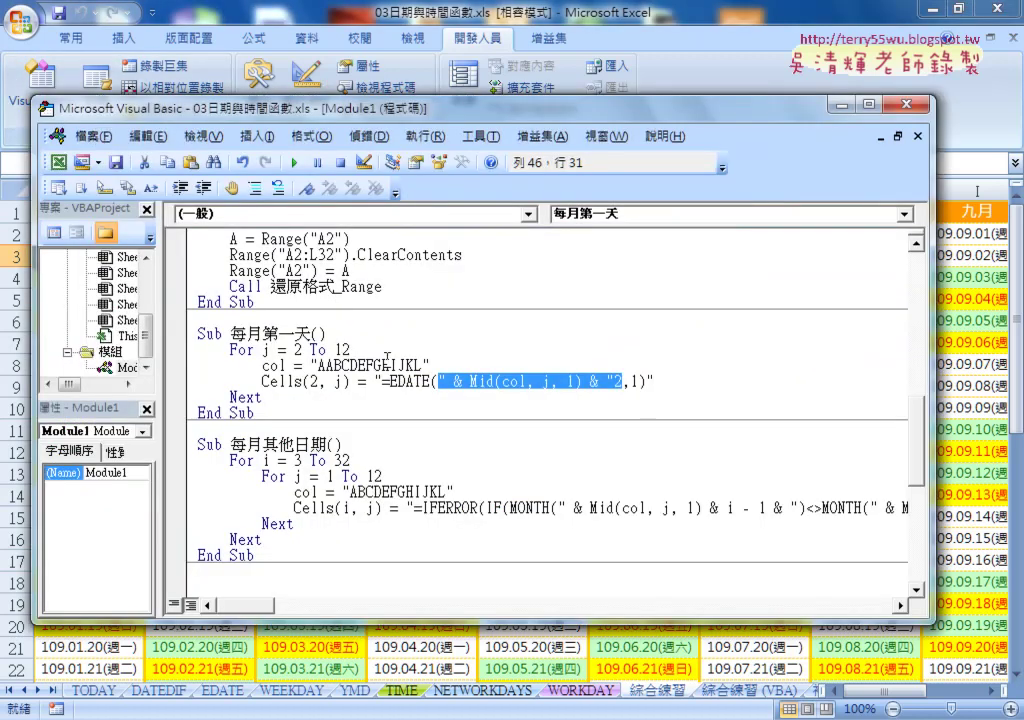
pyautogui.scroll(-2, 386, 356)
pyautogui.moveTo(262, 349); pyautogui.dragTo(326, 350)
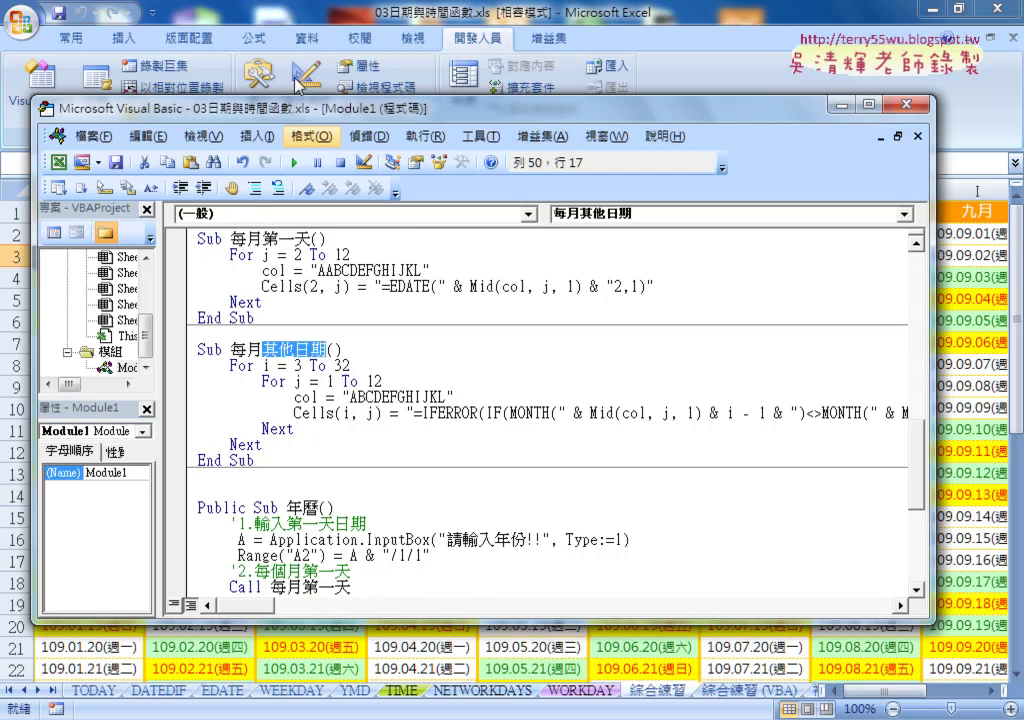
pyautogui.click(238, 22)
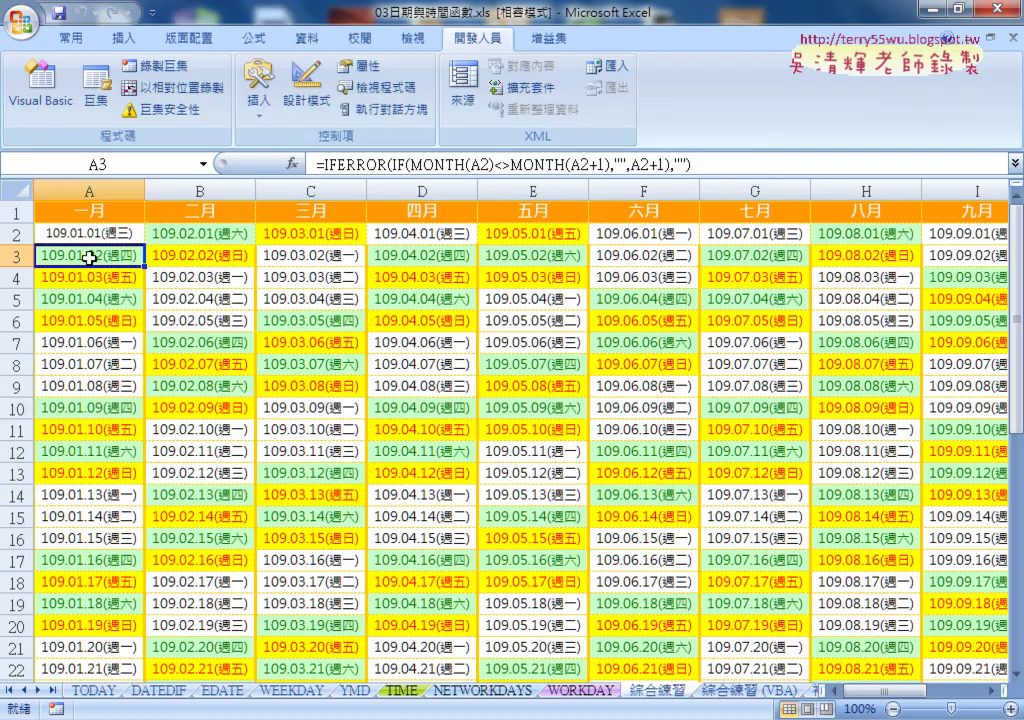
# Check A32's month-end formula and the 問題說明 notes, revisit A3, and reopen Module1.
pyautogui.scroll(-3, 90, 257)
pyautogui.scroll(-4, 85, 300)
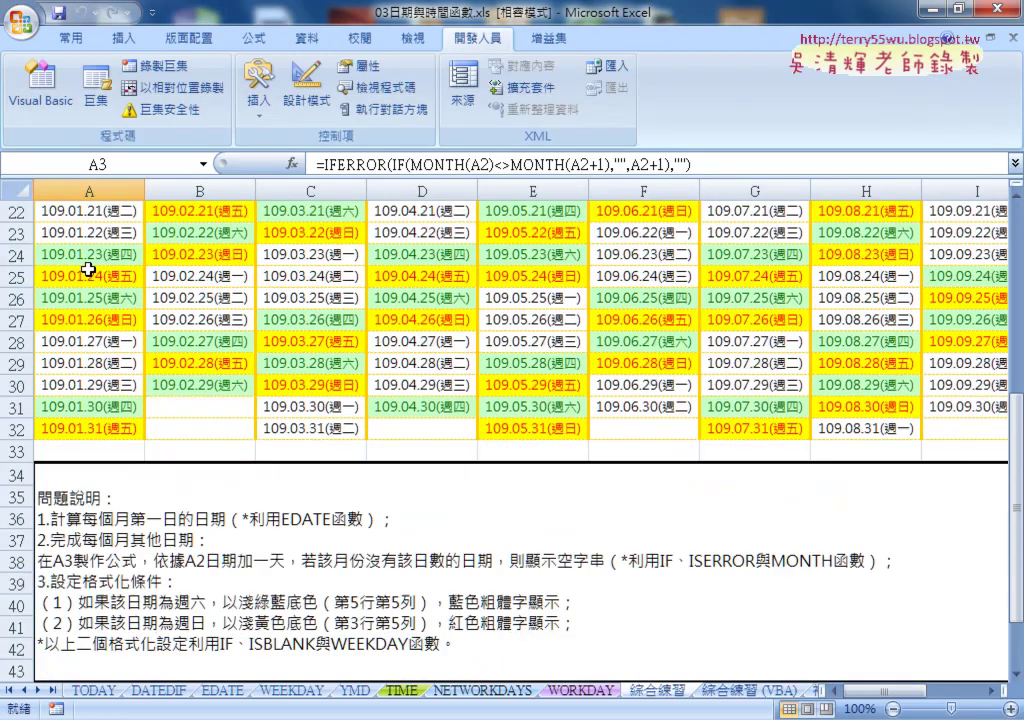
pyautogui.scroll(-1, 70, 345)
pyautogui.click(83, 363)
pyautogui.scroll(4, 85, 360)
pyautogui.scroll(4, 85, 267)
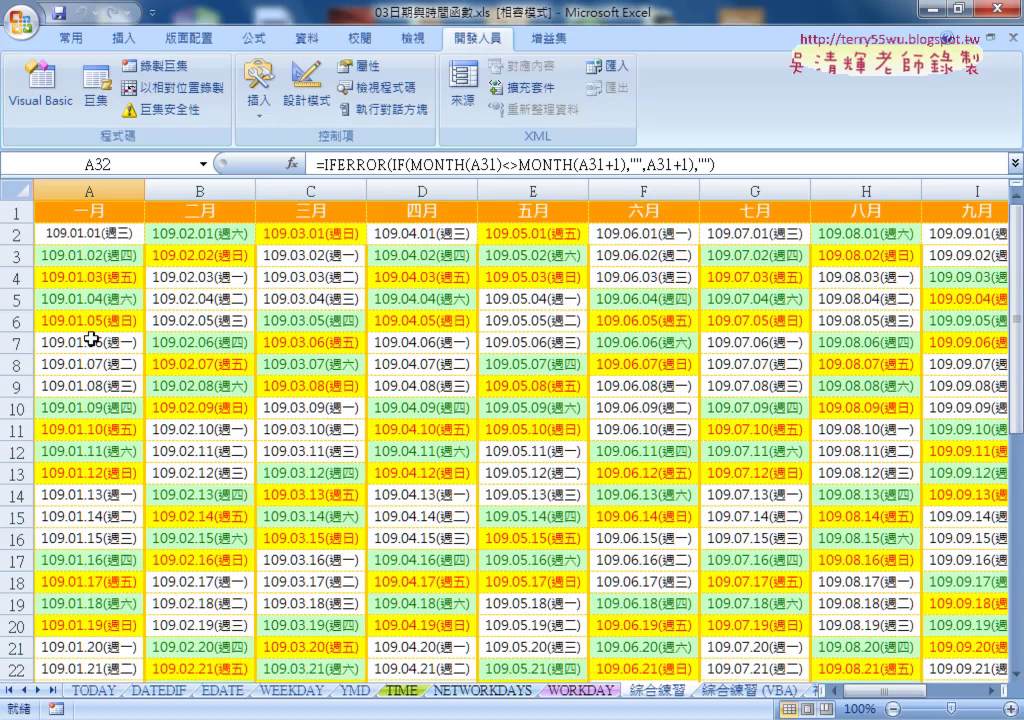
pyautogui.click(93, 256)
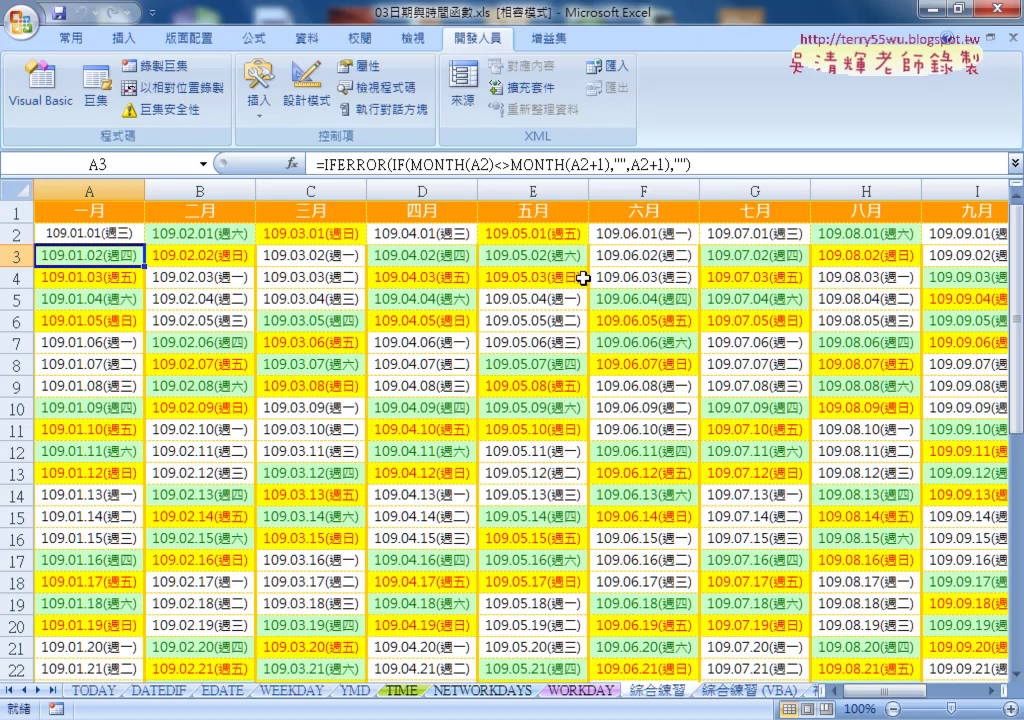
pyautogui.click(40, 82)
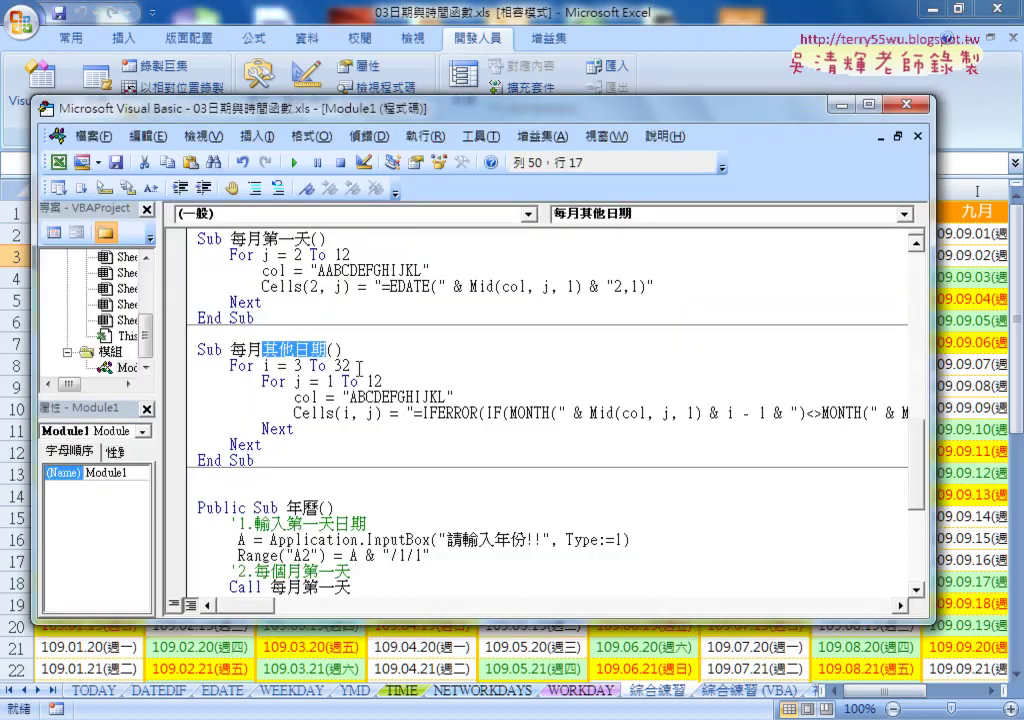
# Highlight the For i = 3 To 32 and For j = 1 To 12 loop bounds.
pyautogui.moveTo(352, 366); pyautogui.dragTo(200, 366)
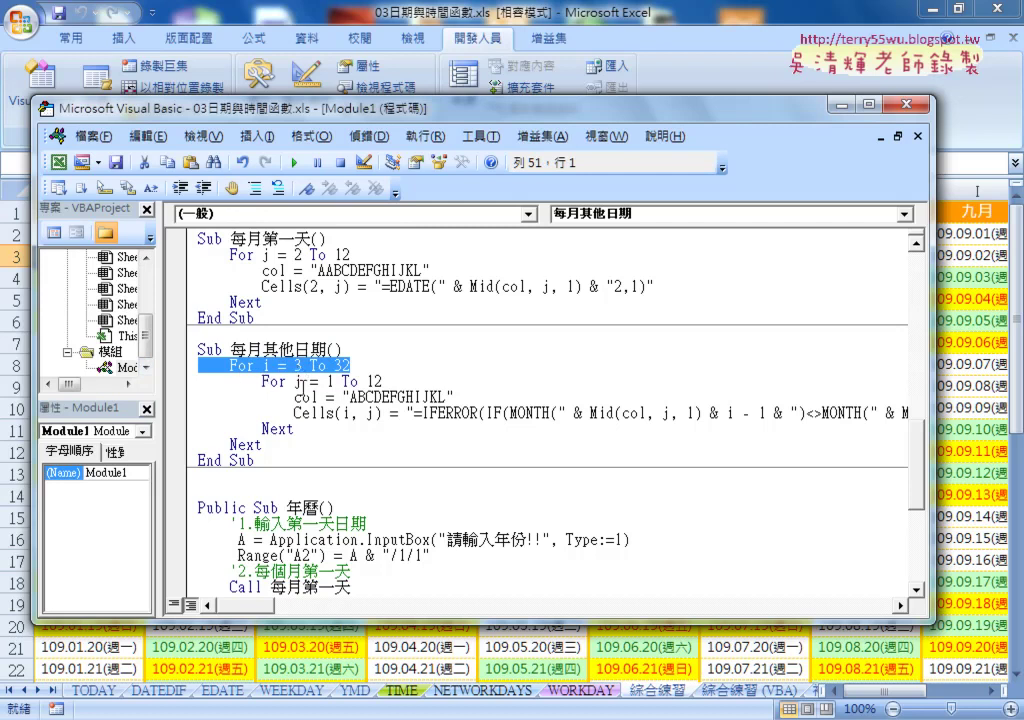
pyautogui.doubleClick(300, 381)
pyautogui.doubleClick(329, 381)
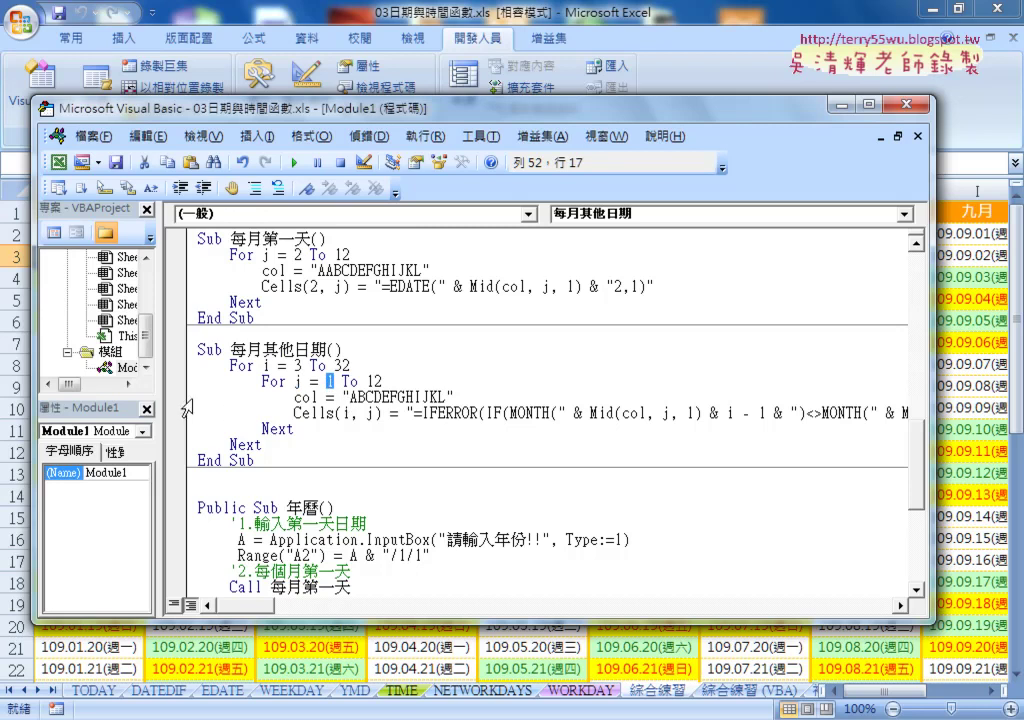
pyautogui.moveTo(186, 401); pyautogui.dragTo(187, 416)
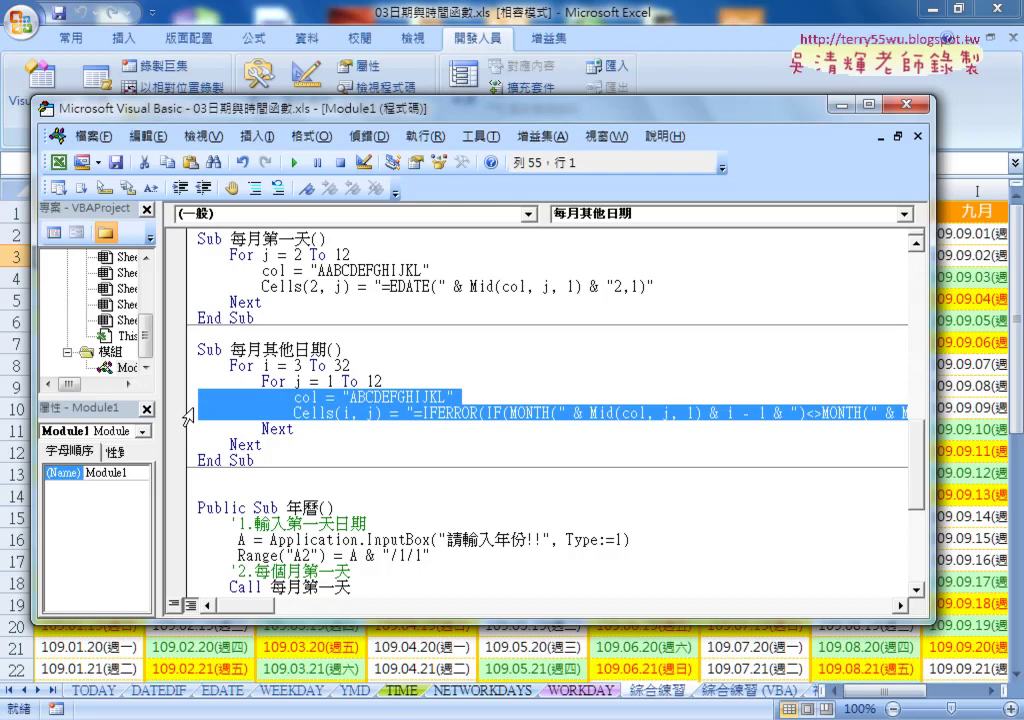
# Replace the col and Cells lines inside the loop with Cells(i, j) = "".
pyautogui.press('Delete')
pyautogui.press('Return')
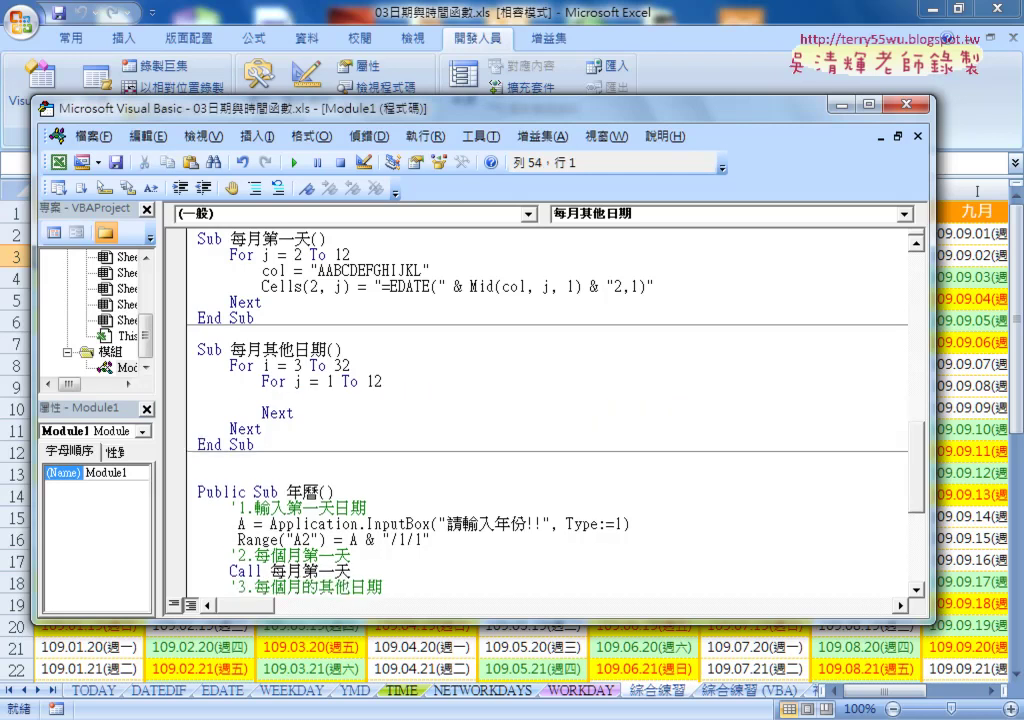
pyautogui.press('Tab')
pyautogui.press('BackSpace')
pyautogui.press('Tab')
pyautogui.press('Tab')
pyautogui.press('Tab')
pyautogui.write('ells')
pyautogui.write('(')
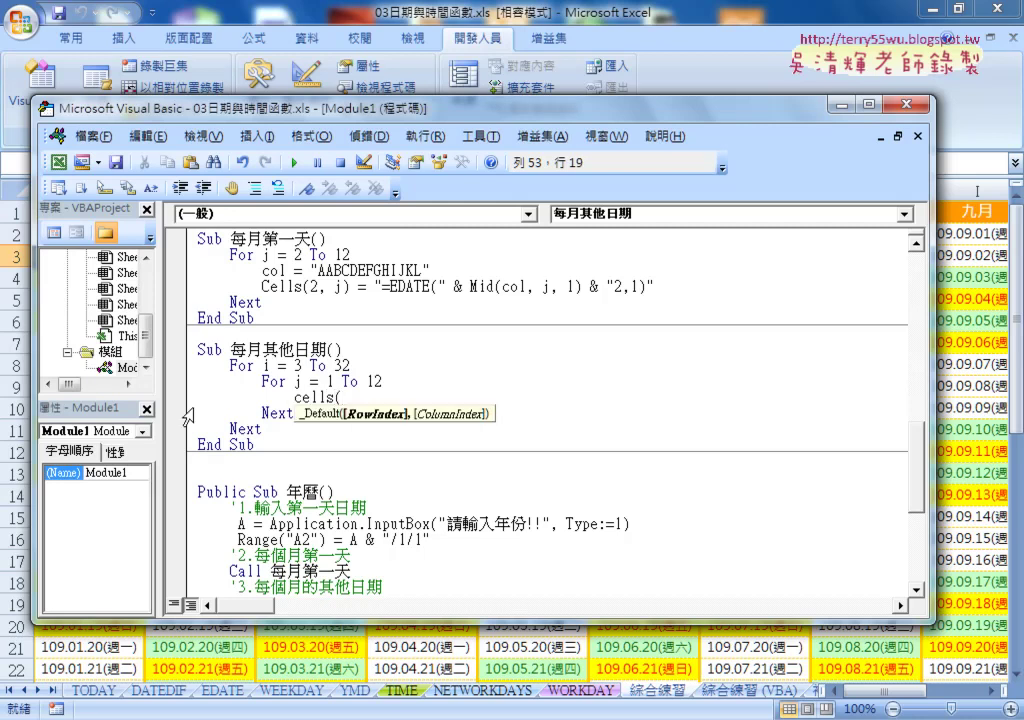
pyautogui.write('i,j')
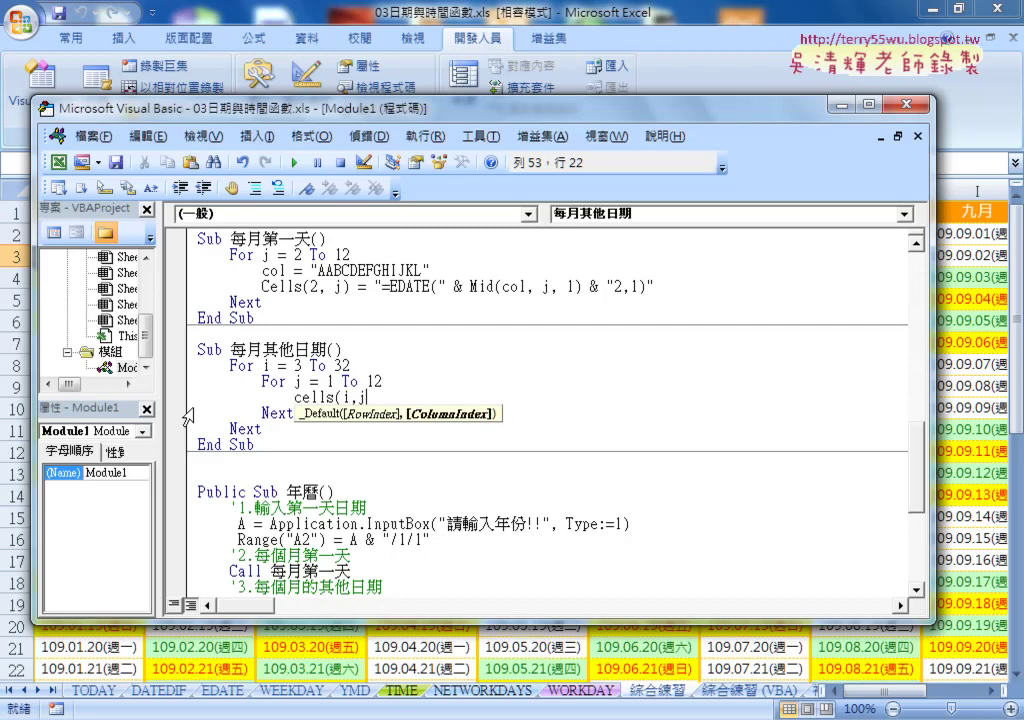
pyautogui.write(')=')
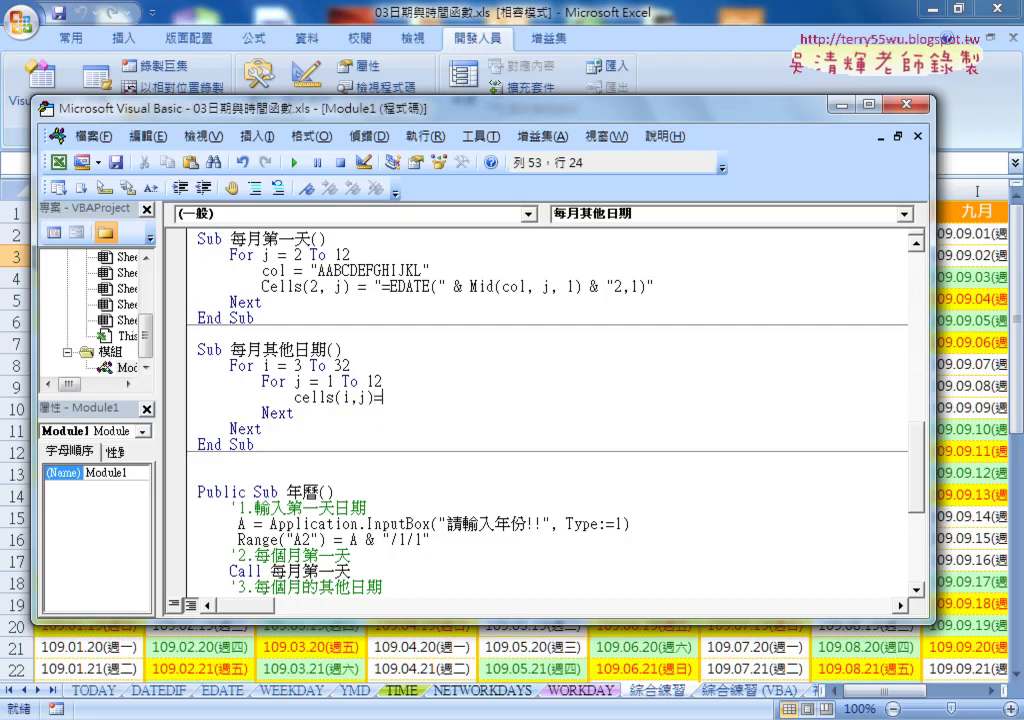
pyautogui.write('"')
pyautogui.click(425, 462)
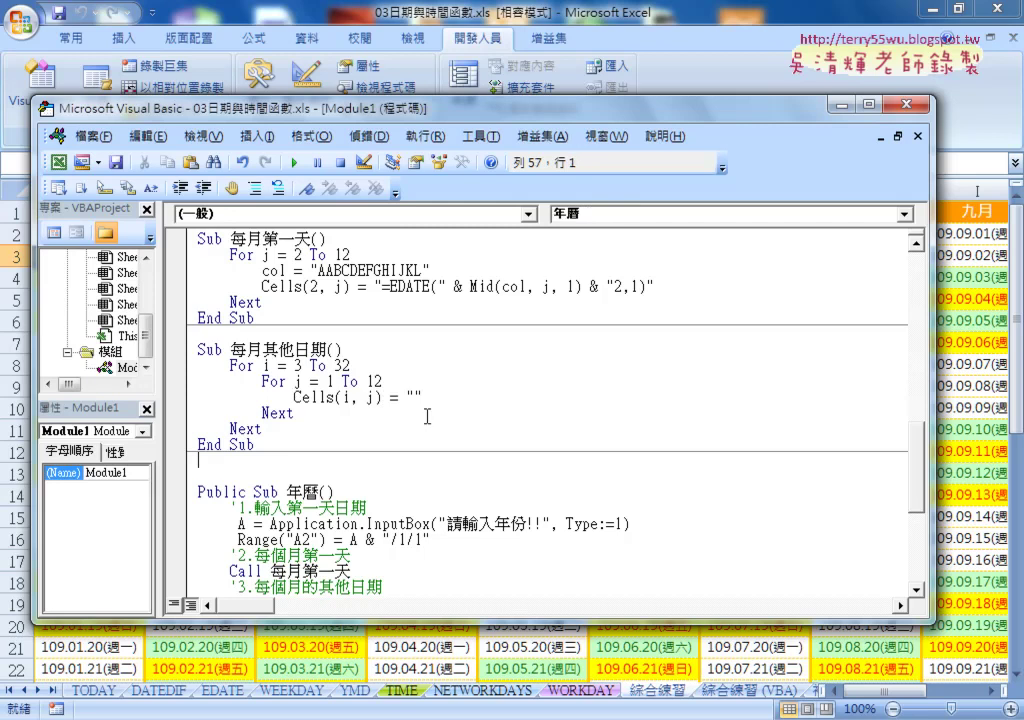
pyautogui.doubleClick(413, 397)
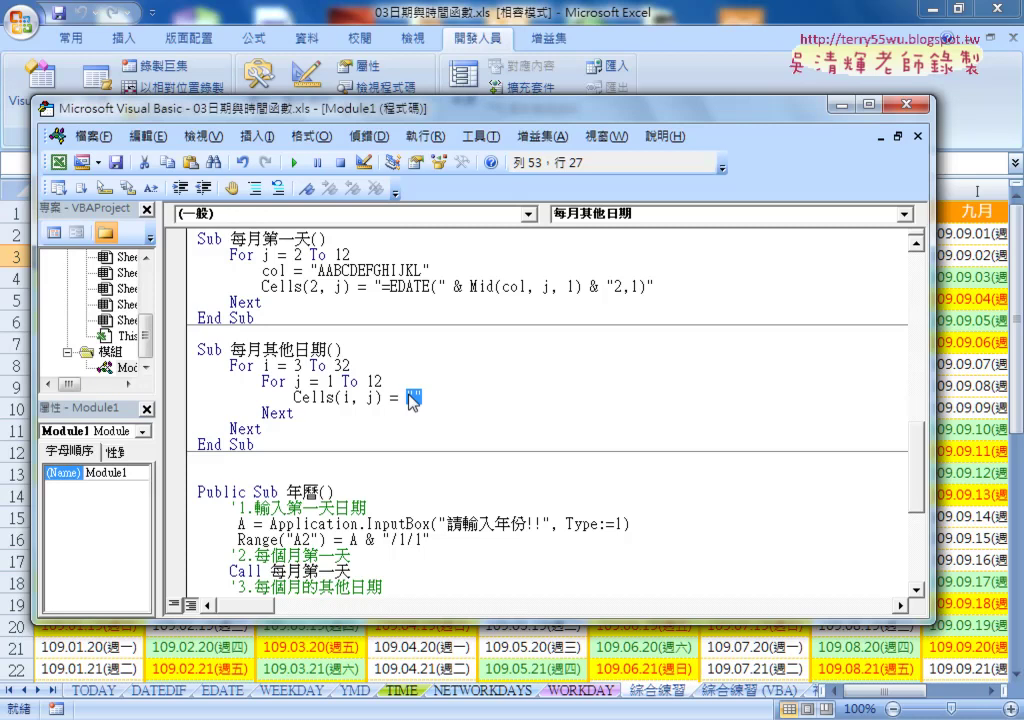
# Copy A3's formula =IFERROR(IF(MONTH(A2)<>MONTH(A2+1),"",A2+1),"") from the formula bar, leaving A3 unchanged.
pyautogui.click(414, 398)
pyautogui.hotkey('alt', 'F11')
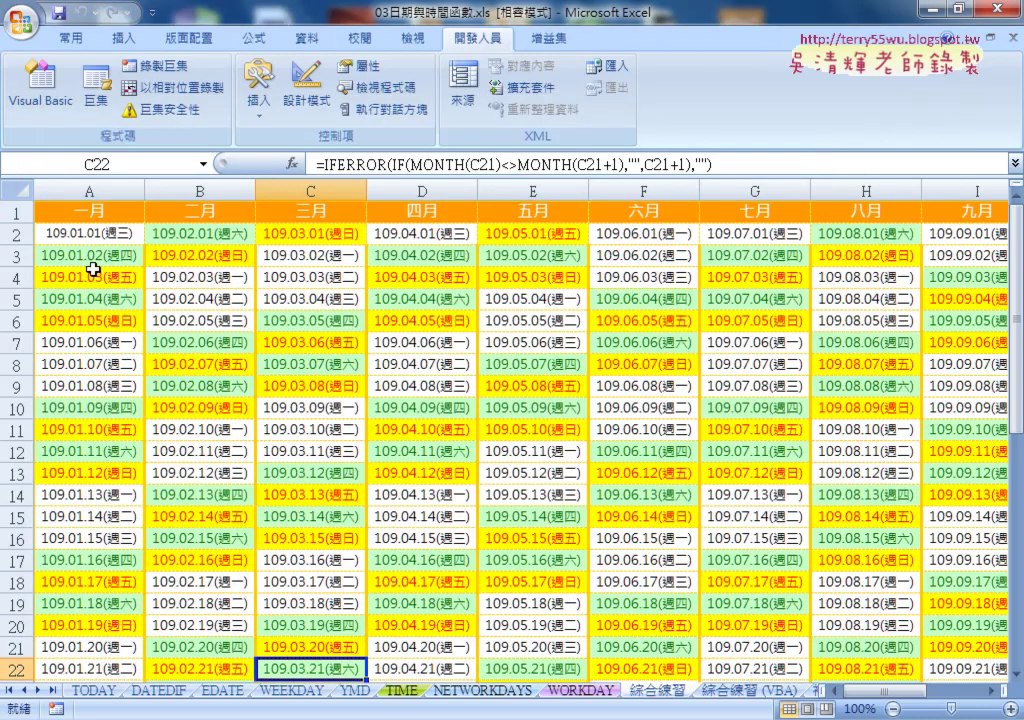
pyautogui.click(90, 258)
pyautogui.click(690, 163)
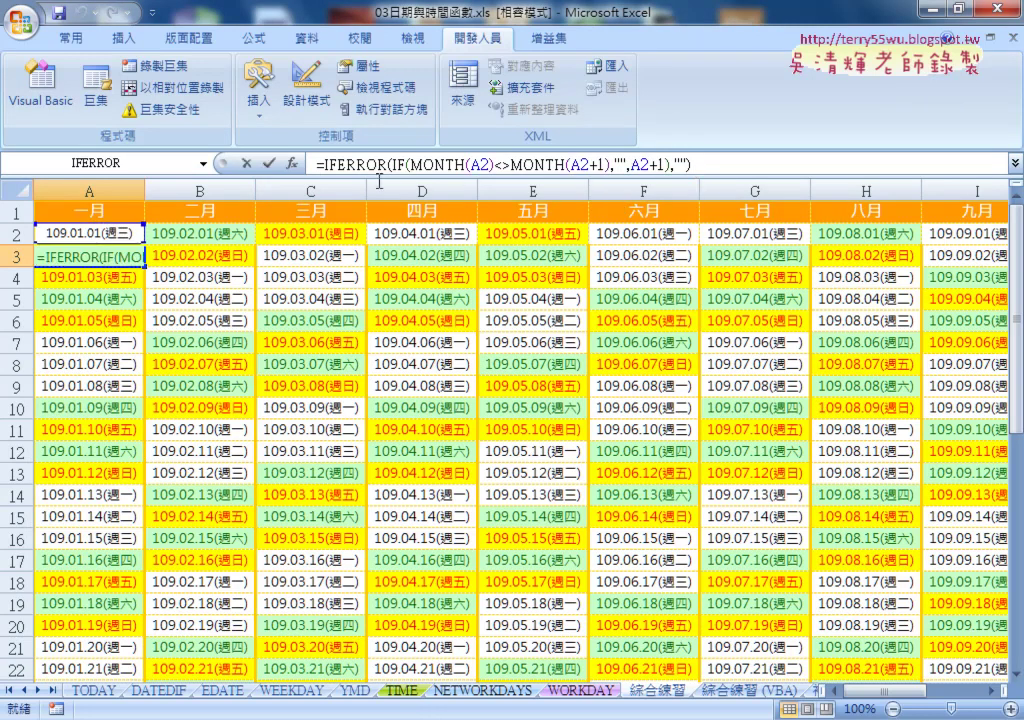
pyautogui.rightClick(345, 175)
pyautogui.click(386, 206)
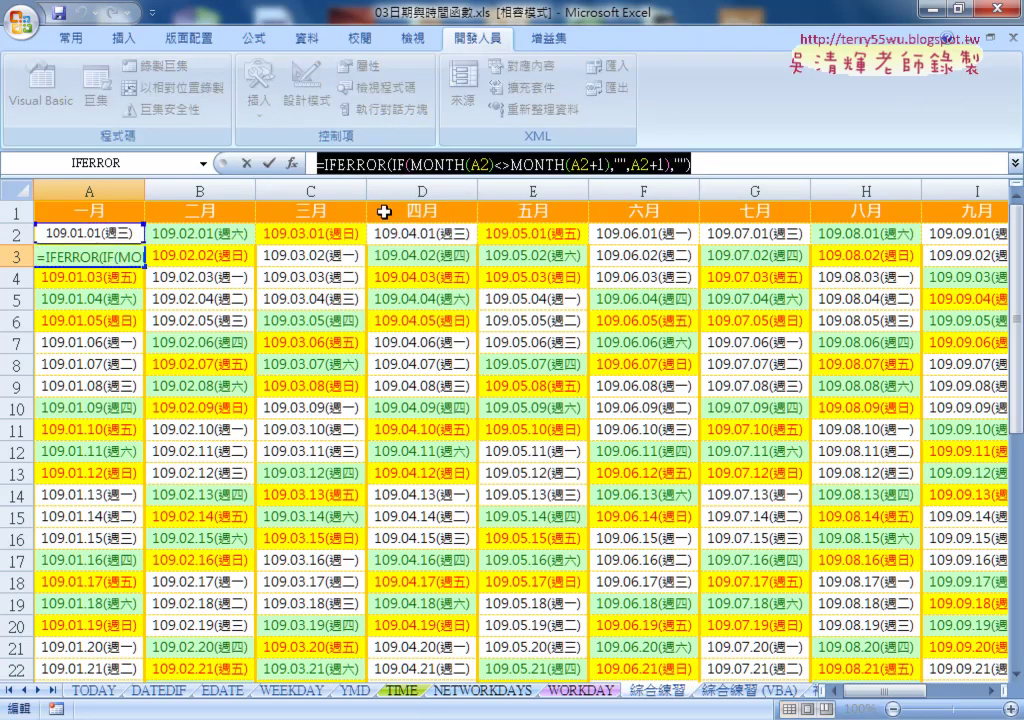
pyautogui.click(246, 163)
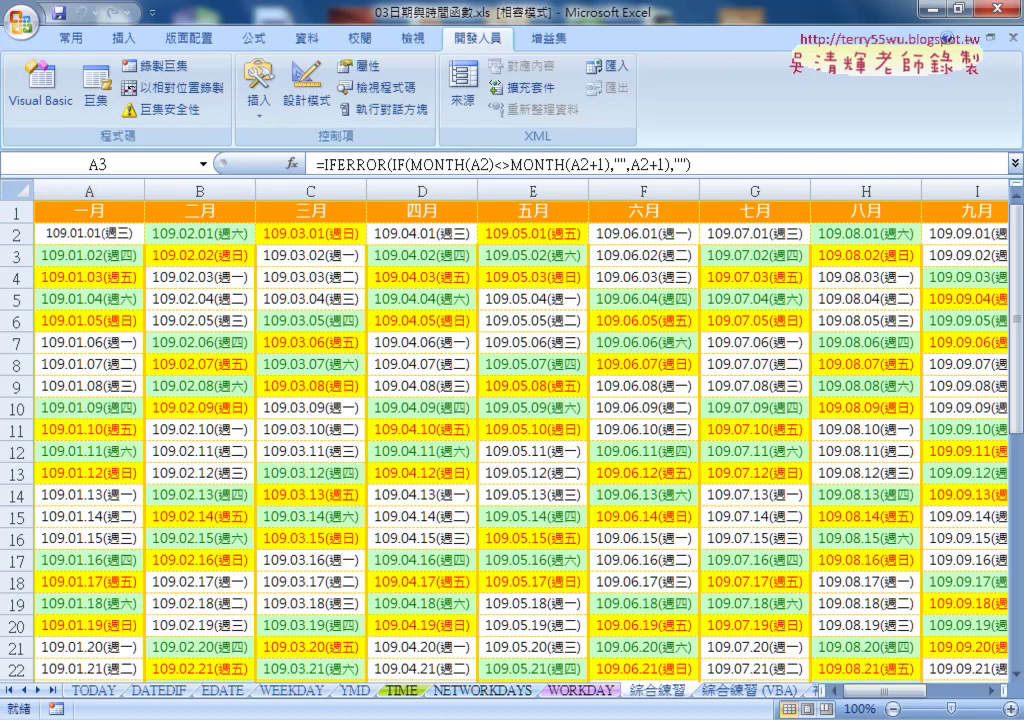
# Paste the formula into Notepad and Replace All " with "".
pyautogui.hotkey('alt', 'Tab')
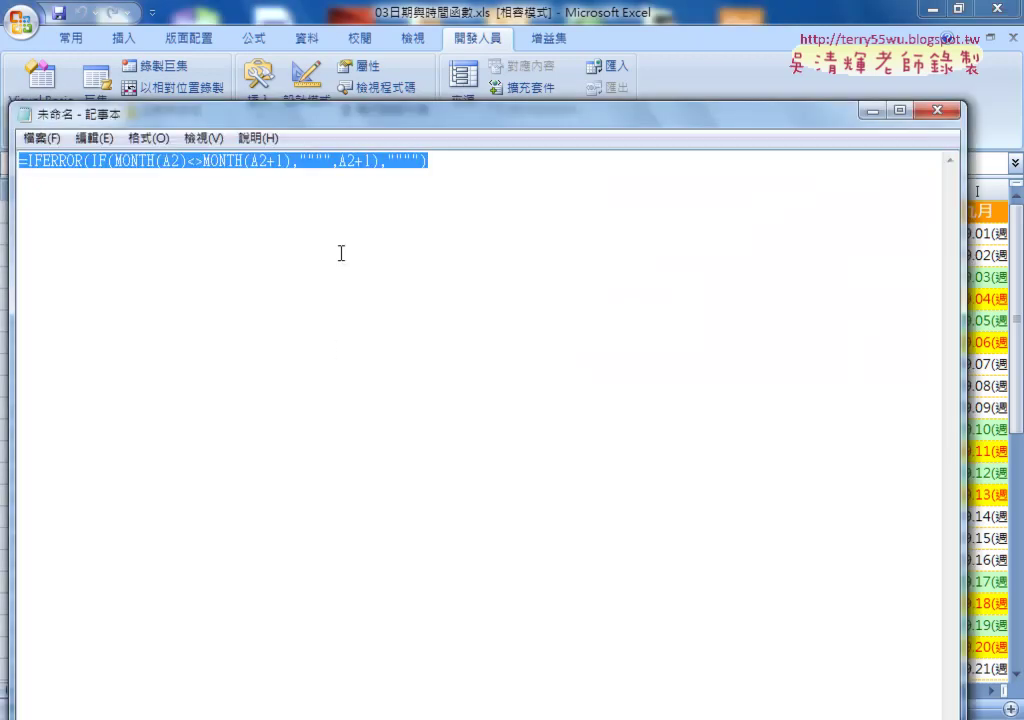
pyautogui.rightClick(332, 168)
pyautogui.click(368, 256)
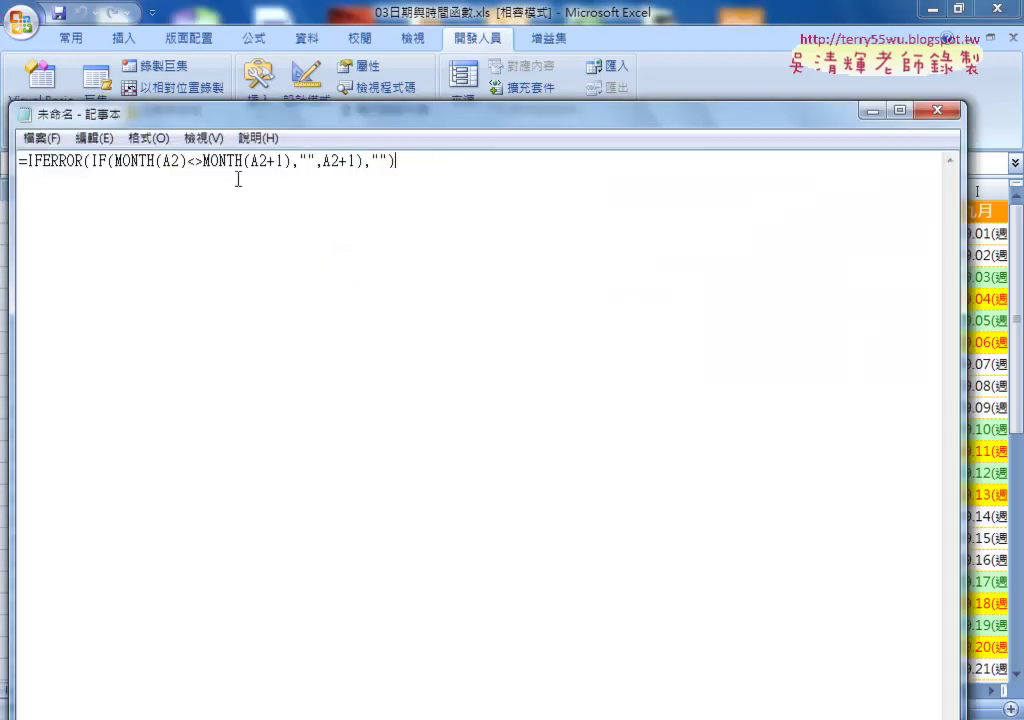
pyautogui.click(94, 138)
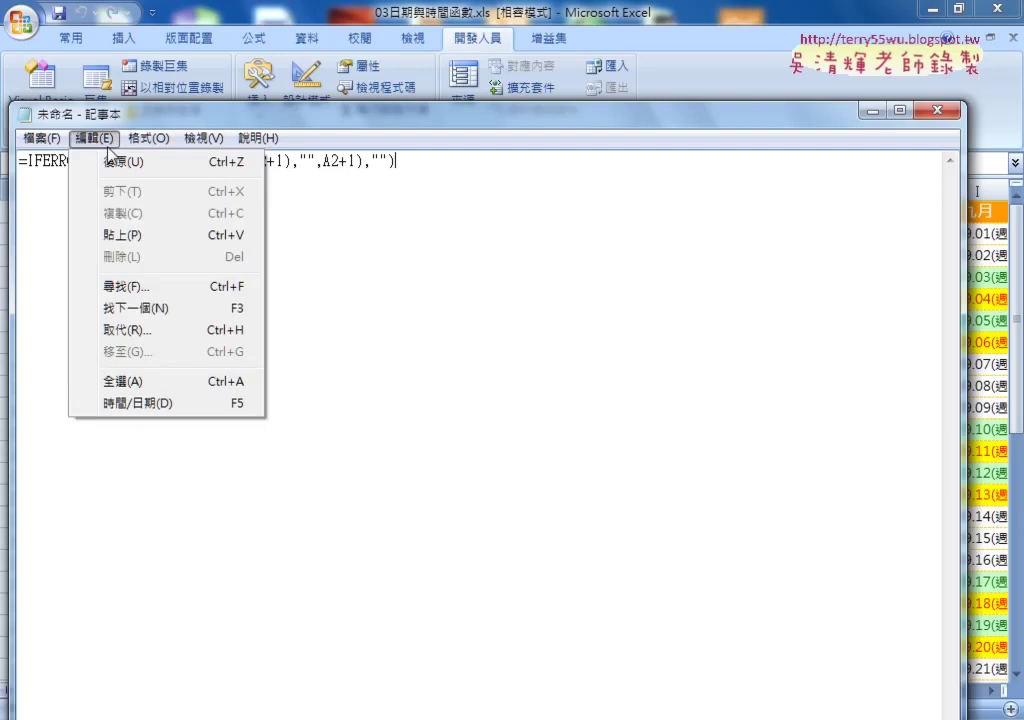
pyautogui.click(162, 332)
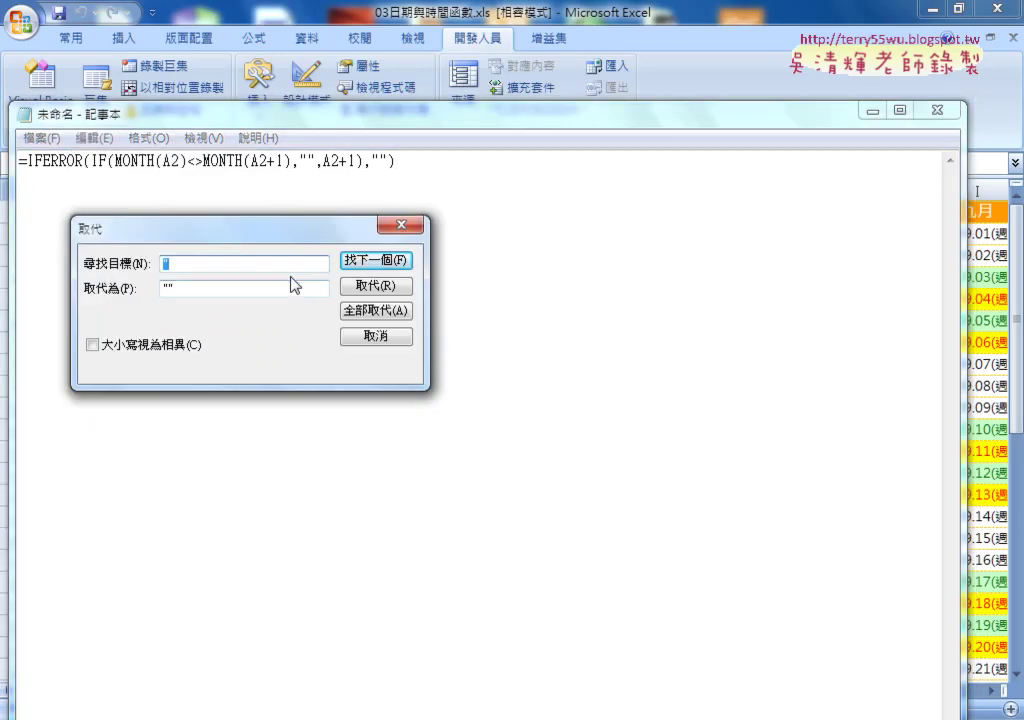
pyautogui.write('"')
pyautogui.click(372, 310)
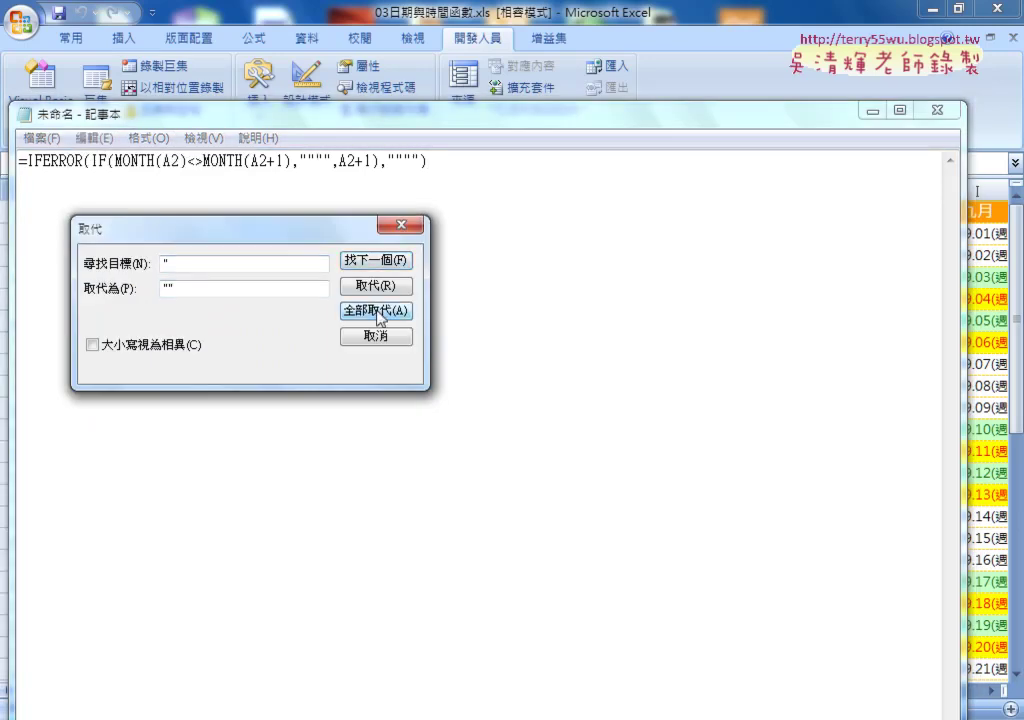
pyautogui.click(378, 334)
# Copy the quote-doubled formula line and return to Excel.
pyautogui.moveTo(432, 160); pyautogui.dragTo(20, 155)
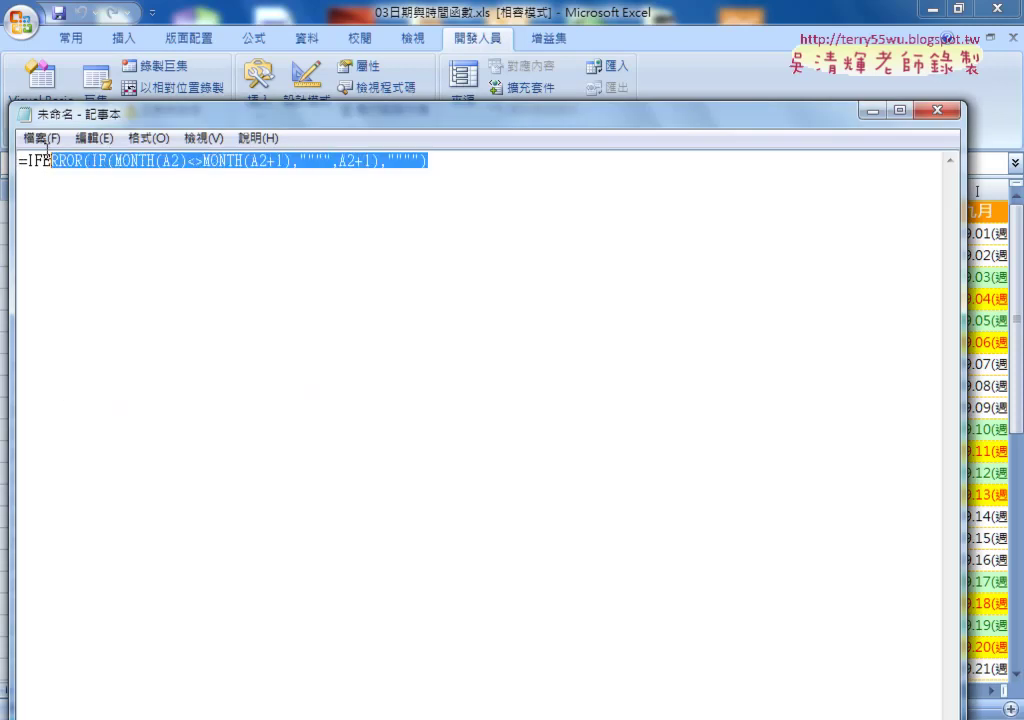
pyautogui.rightClick(92, 166)
pyautogui.click(140, 224)
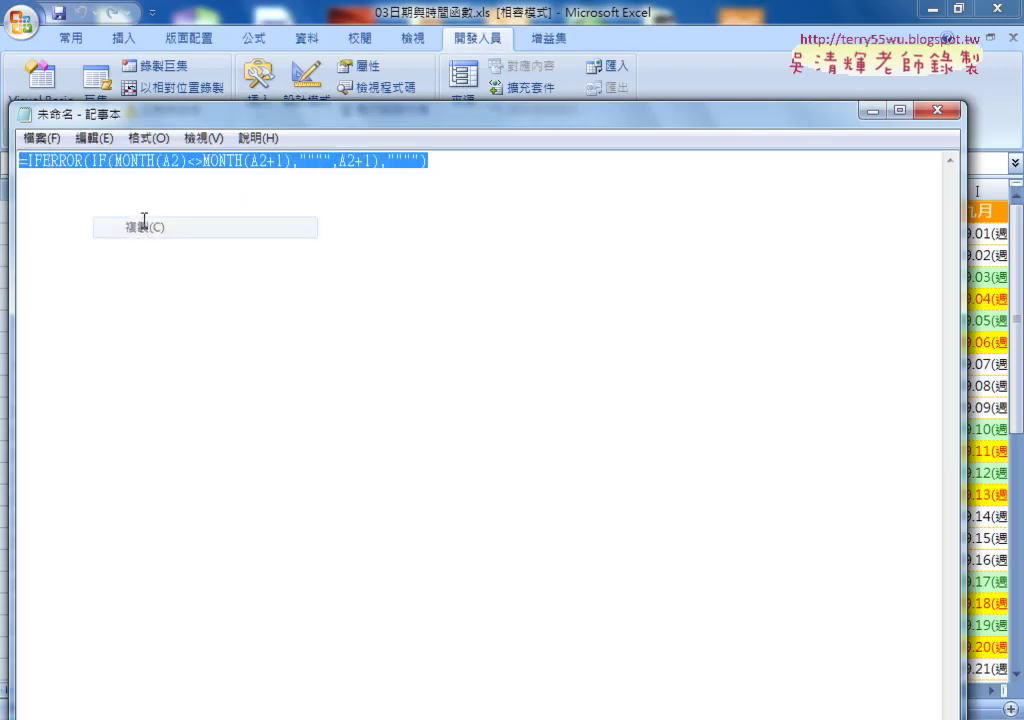
pyautogui.click(700, 90)
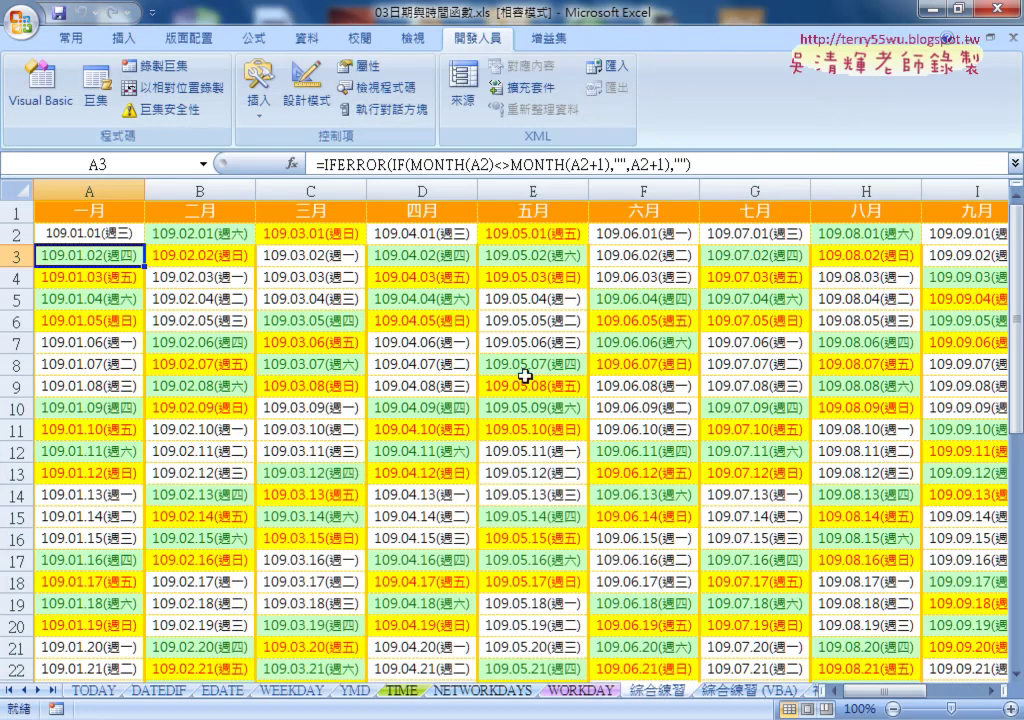
# Paste the doubled-quote formula into Cells(i, j) and change MONTH(A2) to use " & i & ".
pyautogui.click(40, 80)
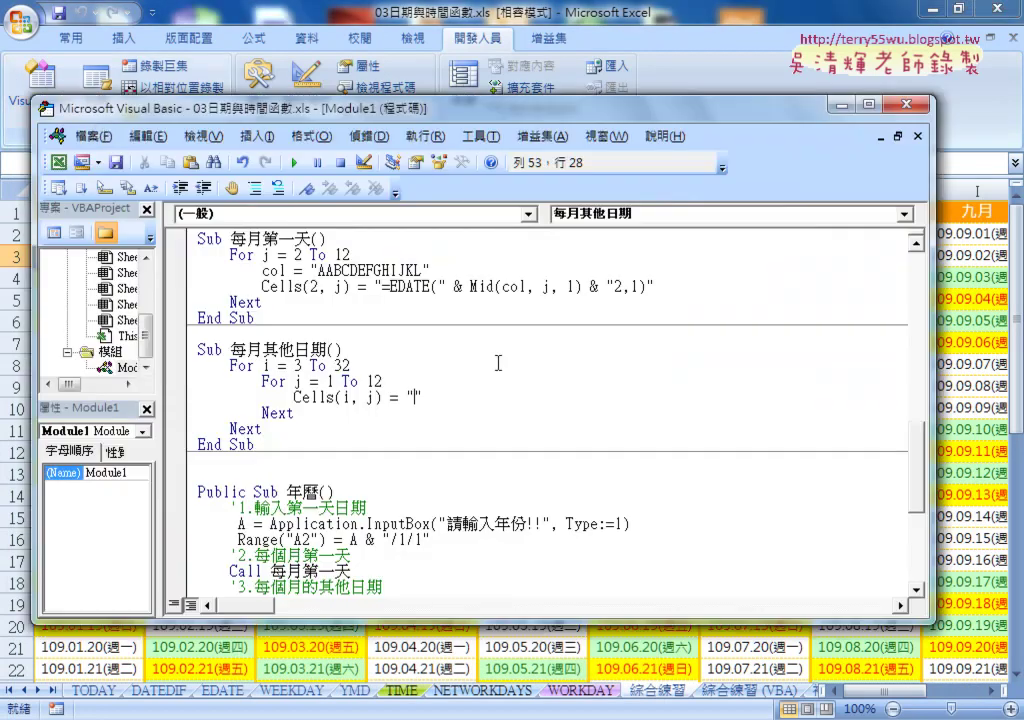
pyautogui.rightClick(413, 395)
pyautogui.click(474, 120)
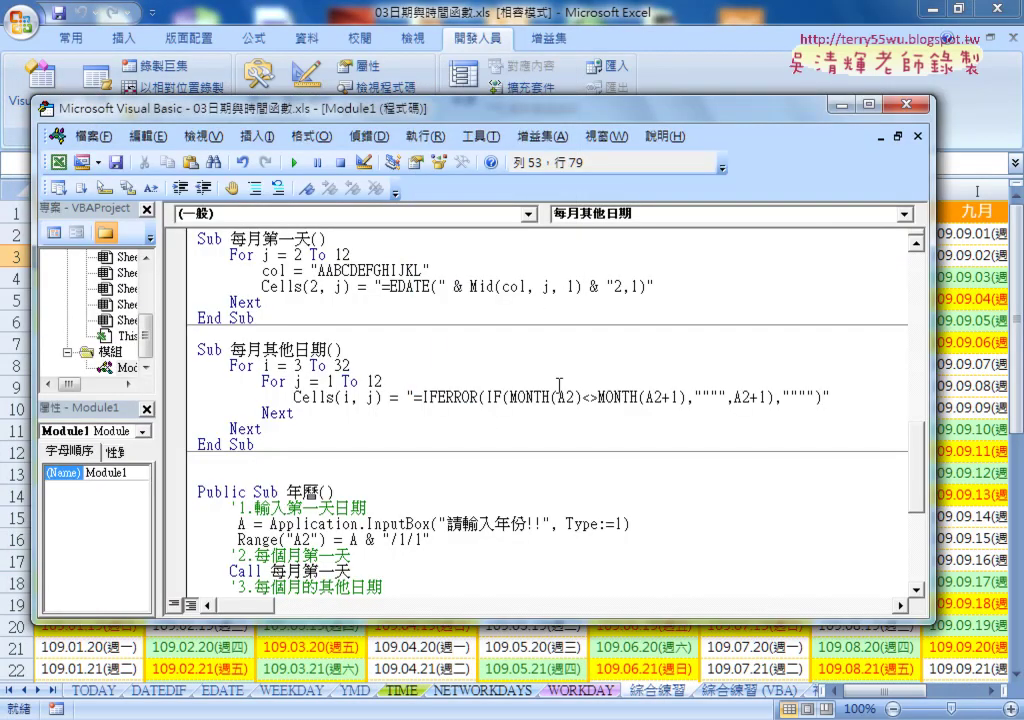
pyautogui.moveTo(573, 398); pyautogui.dragTo(566, 398)
pyautogui.moveTo(666, 398); pyautogui.dragTo(657, 398)
pyautogui.moveTo(748, 398); pyautogui.dragTo(739, 398)
pyautogui.moveTo(566, 398); pyautogui.dragTo(576, 398)
pyautogui.write('""')
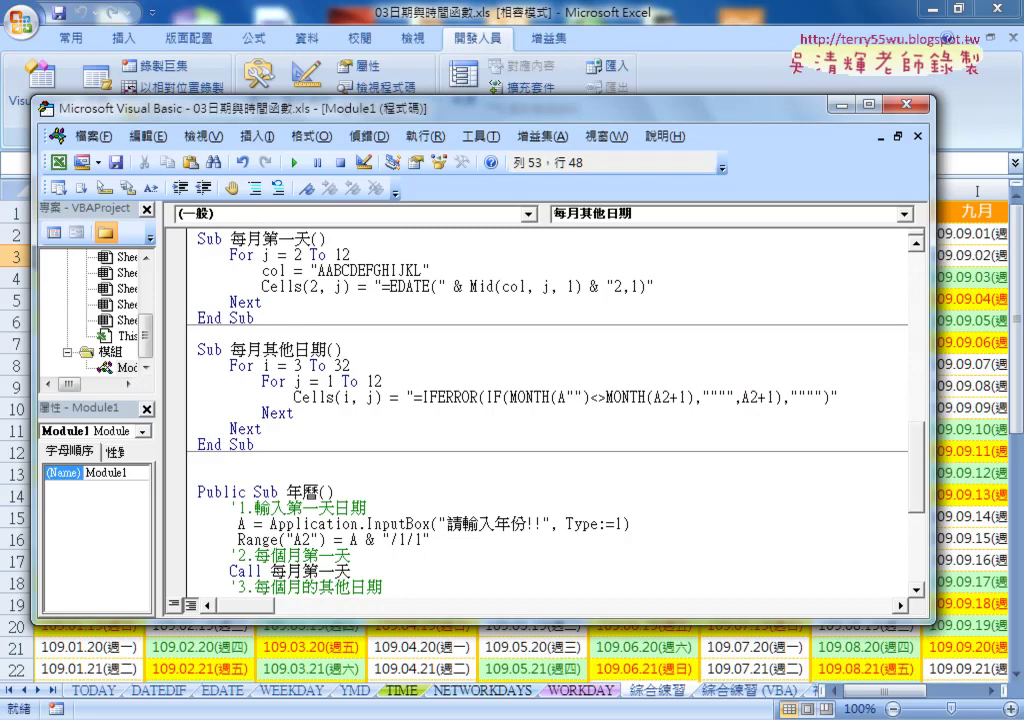
pyautogui.write('&&')
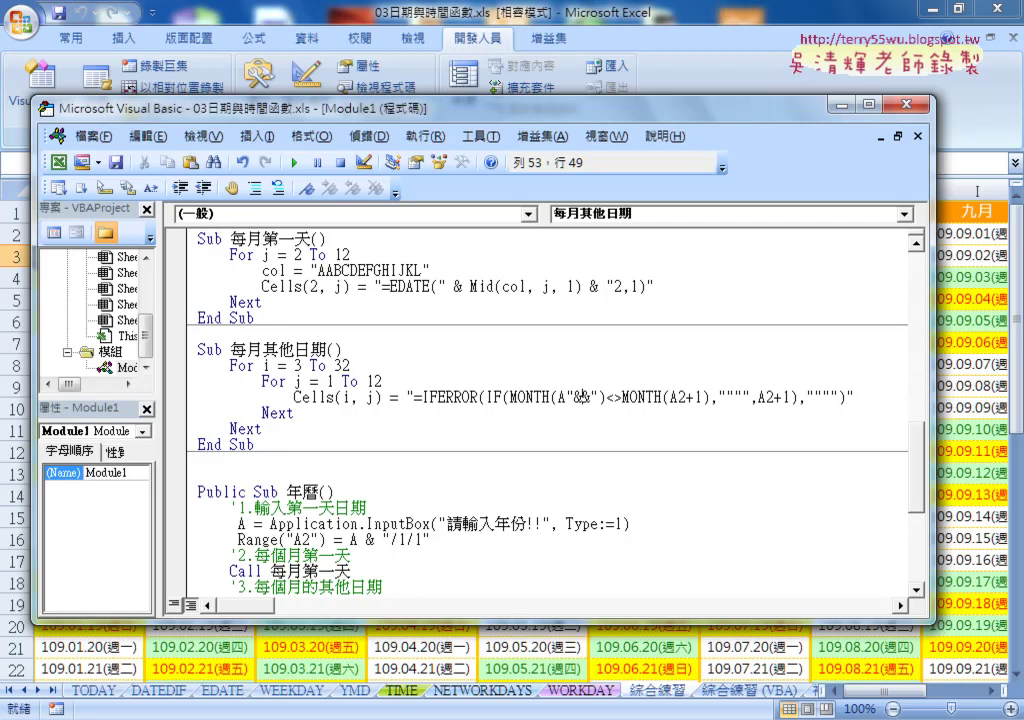
pyautogui.write('i')
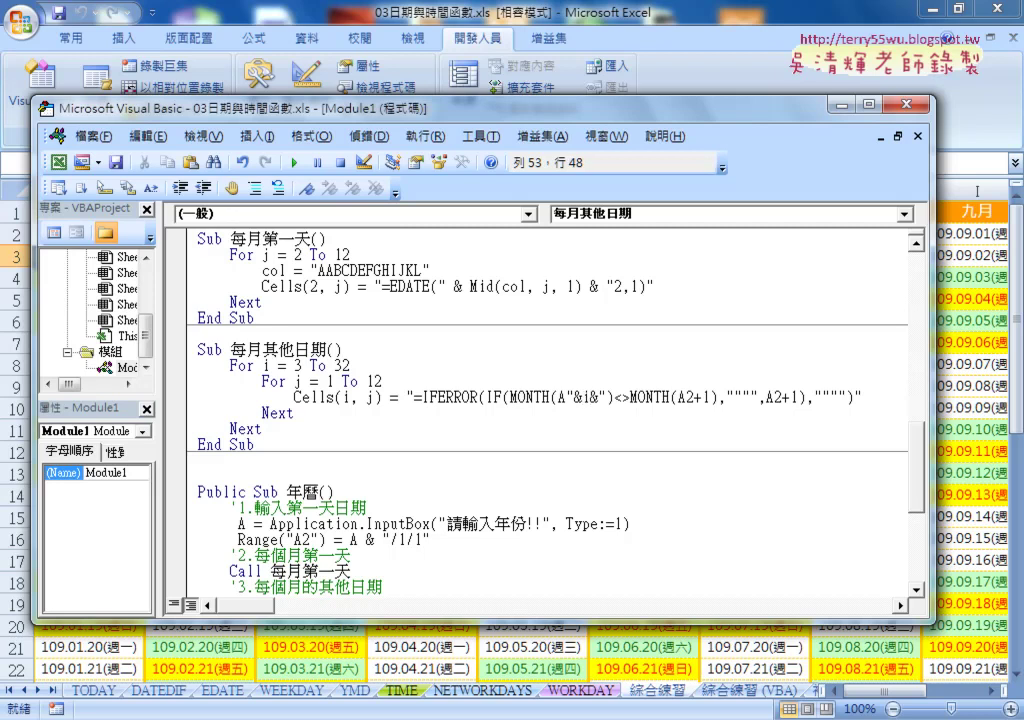
pyautogui.press('space')
pyautogui.press('Right')
pyautogui.press('space')
pyautogui.press('Right')
pyautogui.press('space')
pyautogui.press('Right')
pyautogui.press('space')
pyautogui.press('Right')
pyautogui.press('Right')
pyautogui.press('Right')
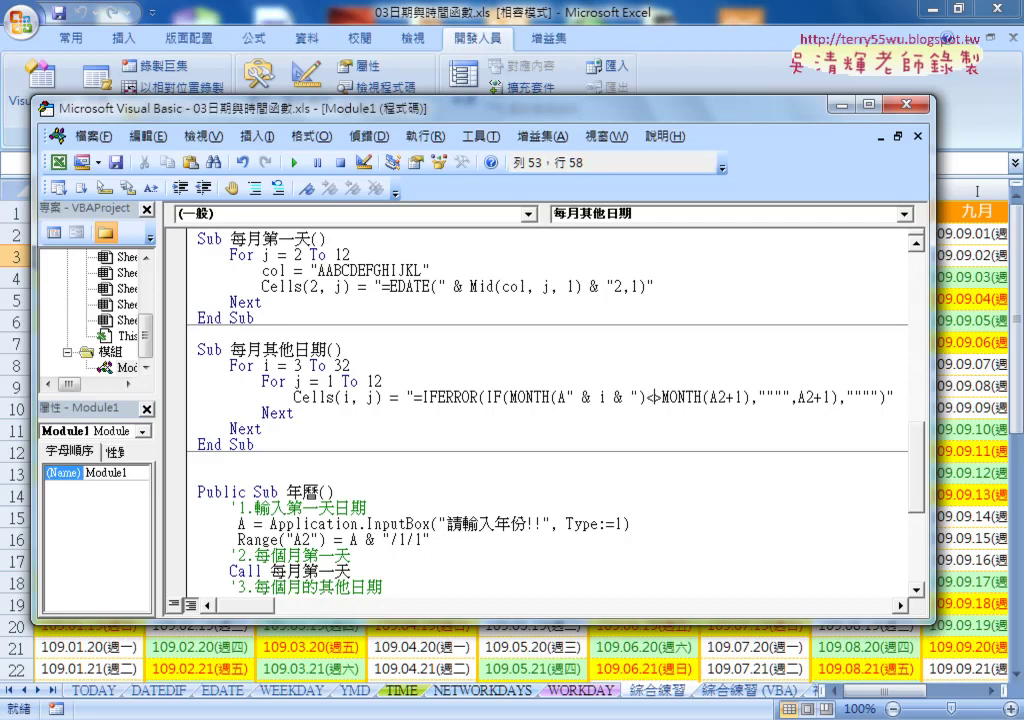
# Replace the remaining two A2 references with the copied " & i & " row fragment.
pyautogui.click(567, 397)
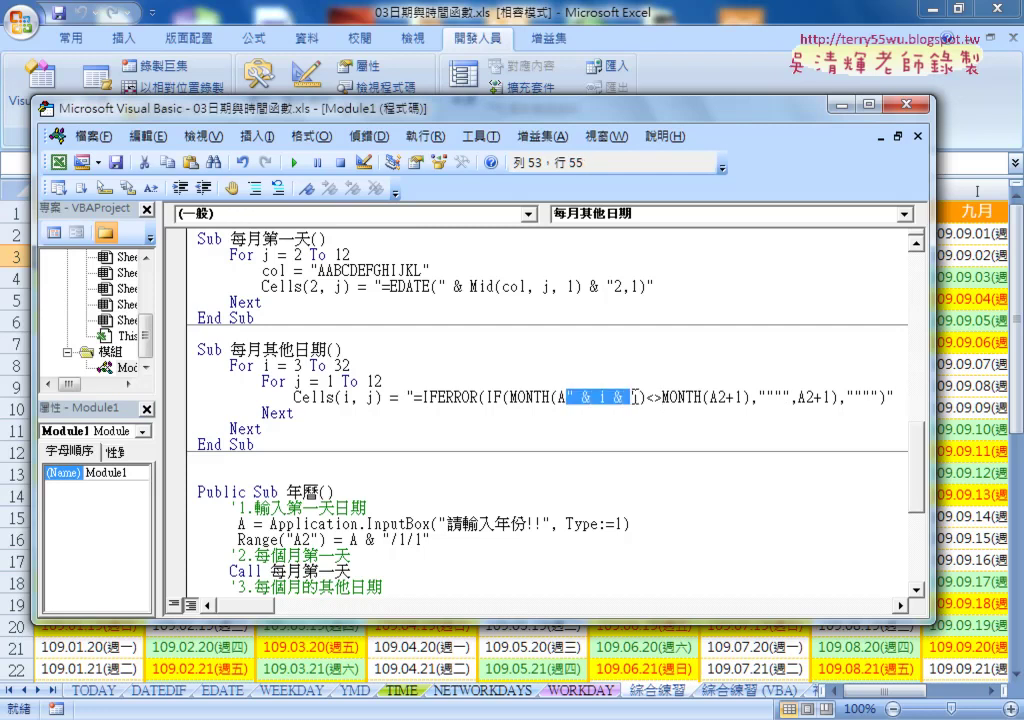
pyautogui.rightClick(600, 397)
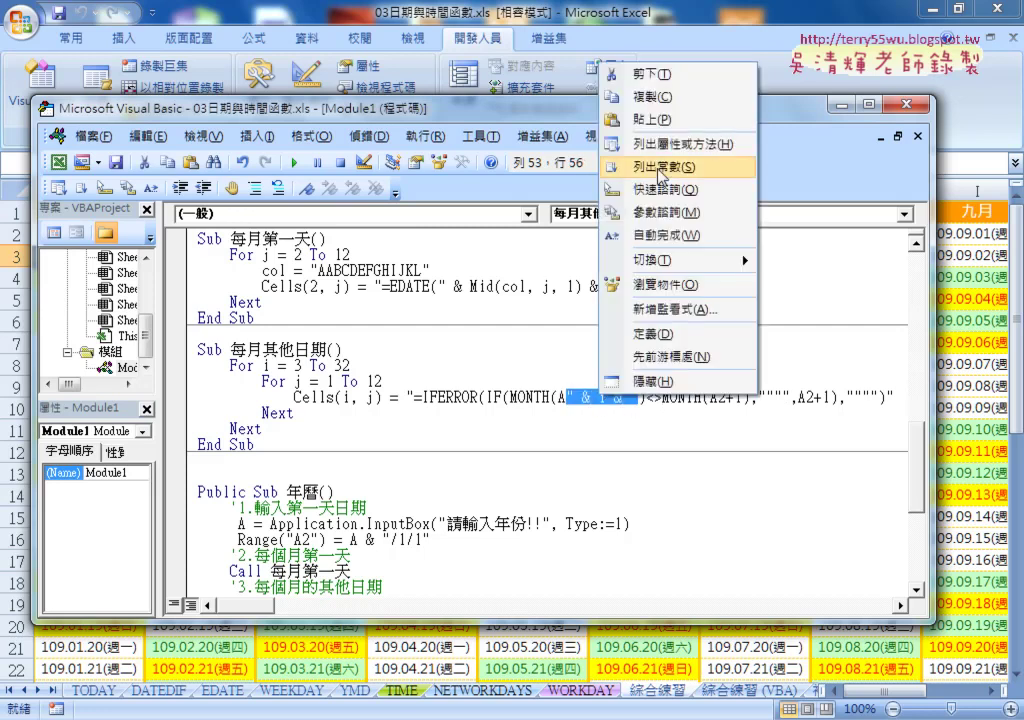
pyautogui.click(652, 97)
pyautogui.click(724, 397)
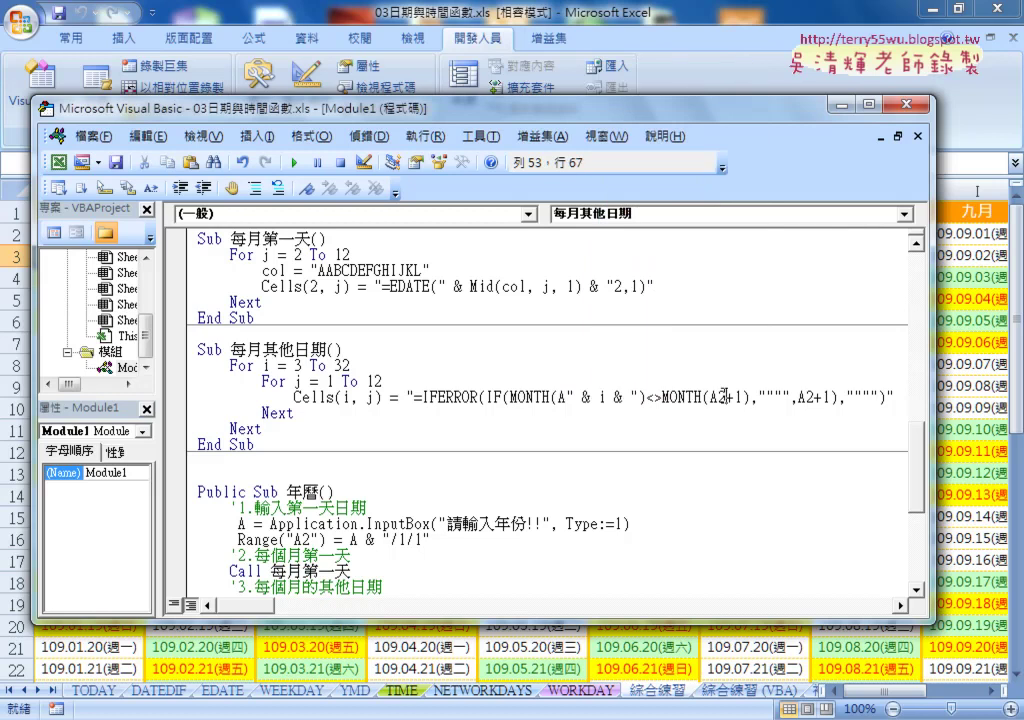
pyautogui.moveTo(724, 397); pyautogui.dragTo(718, 397)
pyautogui.rightClick(722, 397)
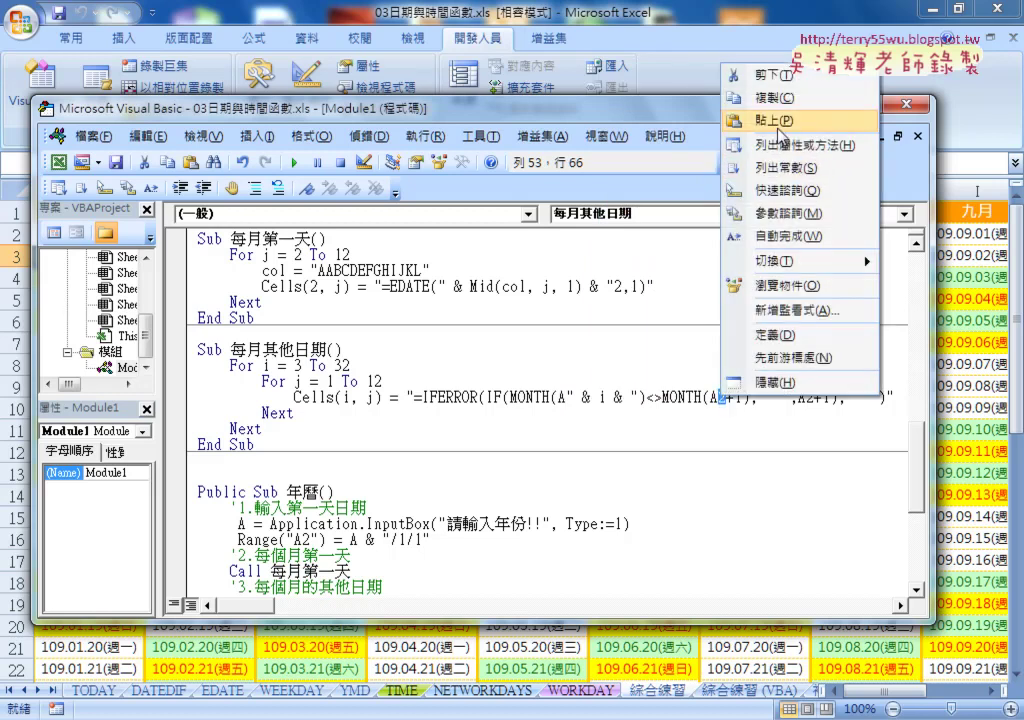
pyautogui.click(779, 120)
pyautogui.moveTo(880, 397); pyautogui.dragTo(872, 397)
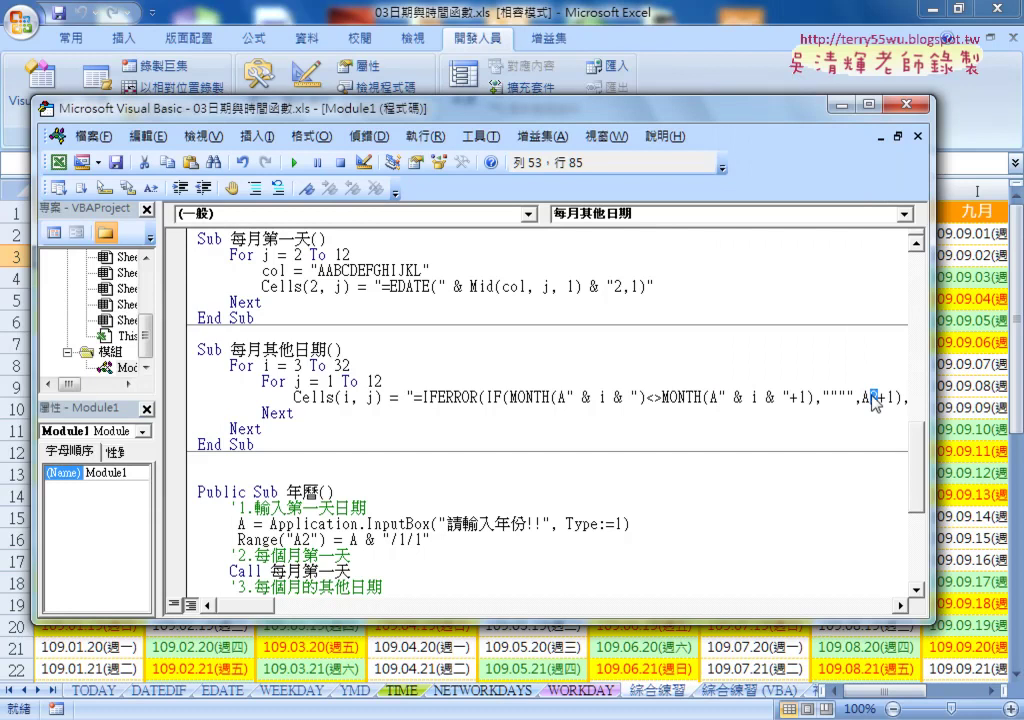
pyautogui.rightClick(874, 399)
pyautogui.click(910, 126)
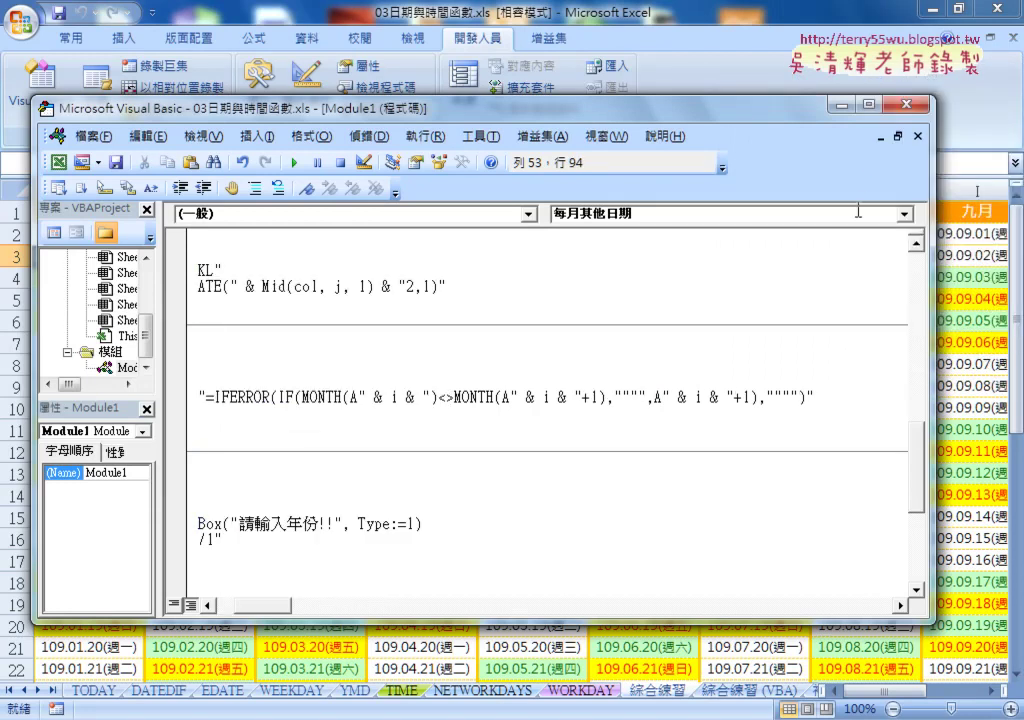
# Review the edited row references and move the code window to reveal column A.
pyautogui.moveTo(258, 608); pyautogui.dragTo(215, 608)
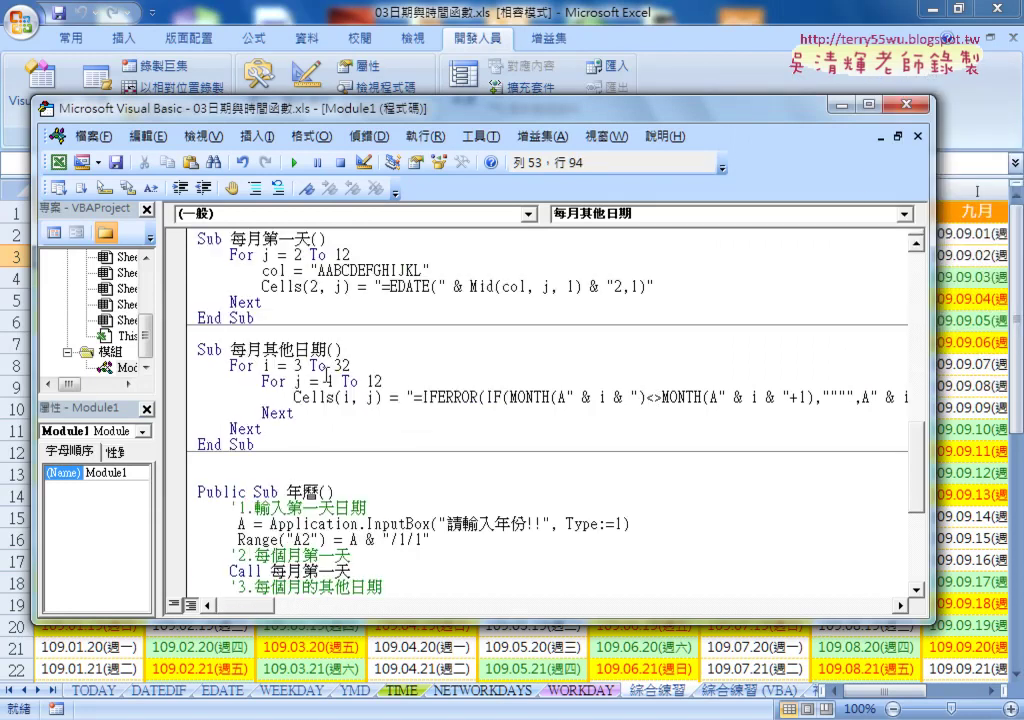
pyautogui.moveTo(295, 381); pyautogui.dragTo(303, 381)
pyautogui.moveTo(557, 397); pyautogui.dragTo(566, 397)
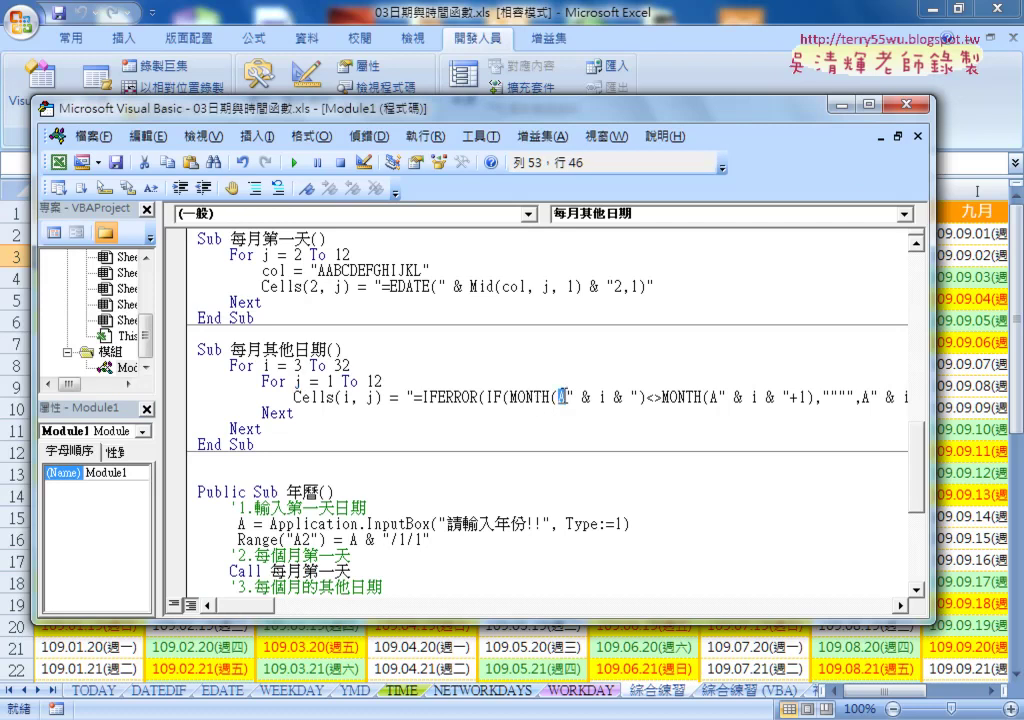
pyautogui.click(720, 397)
pyautogui.moveTo(514, 122); pyautogui.dragTo(679, 75)
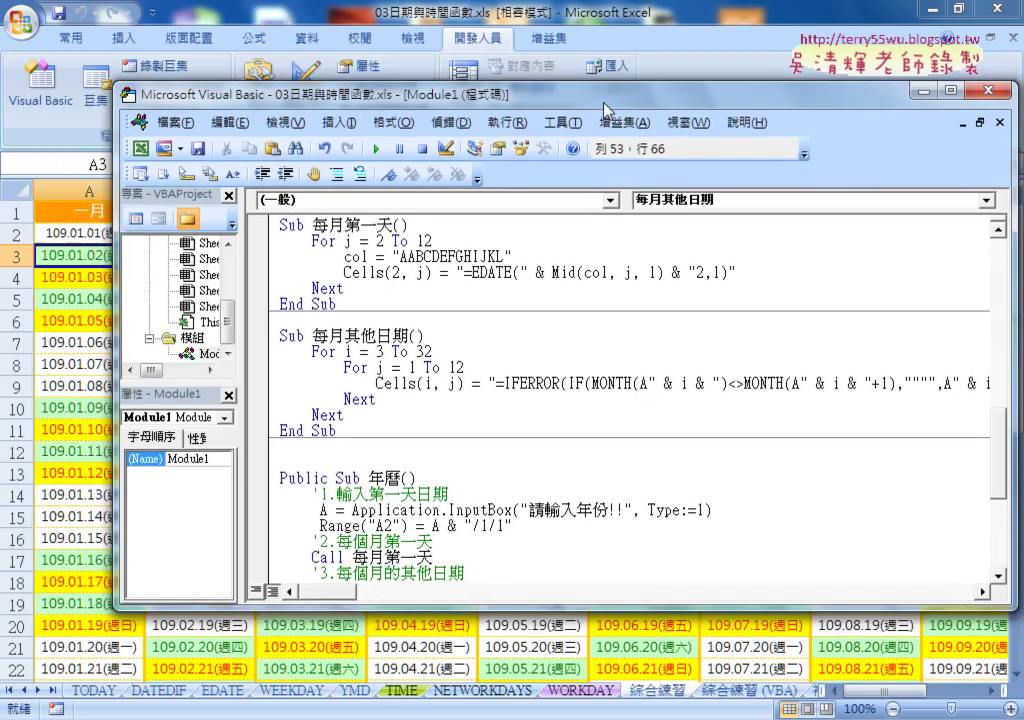
# Run the 每月其他日期 macro with Run Sub/UserForm and cancel the circular-reference warning with 取消.
pyautogui.click(669, 349)
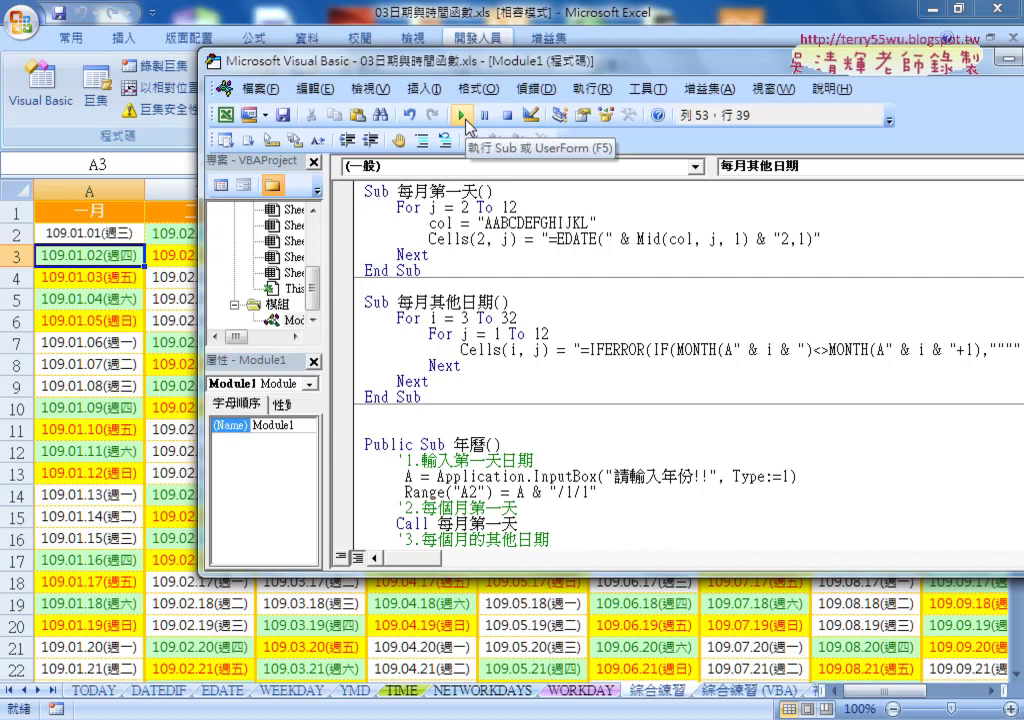
pyautogui.click(463, 116)
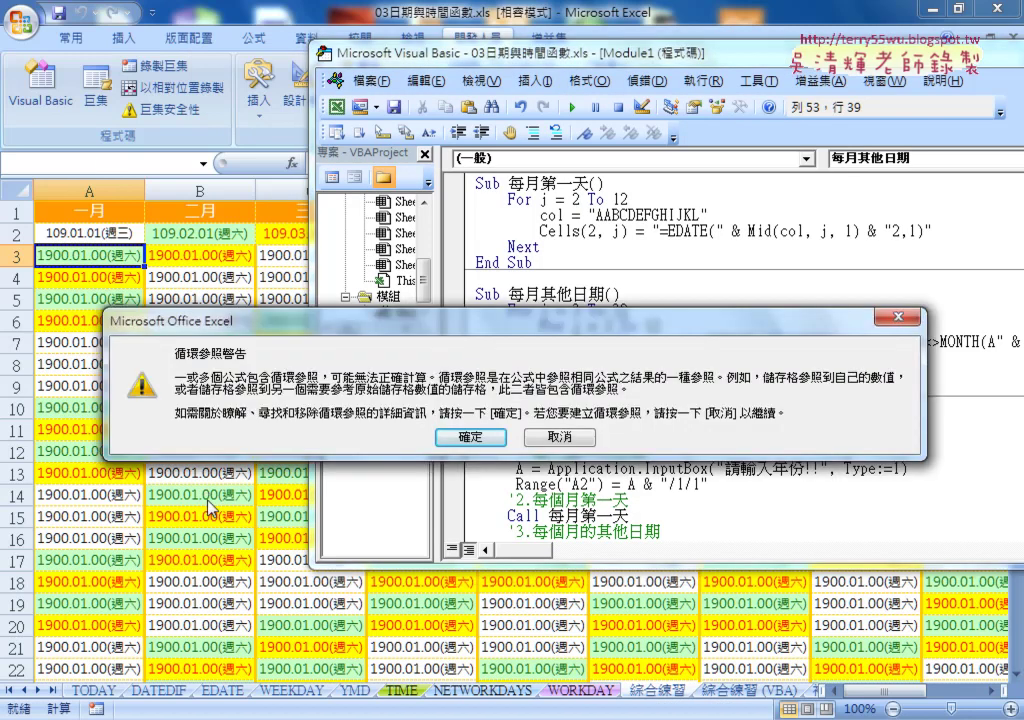
pyautogui.click(553, 437)
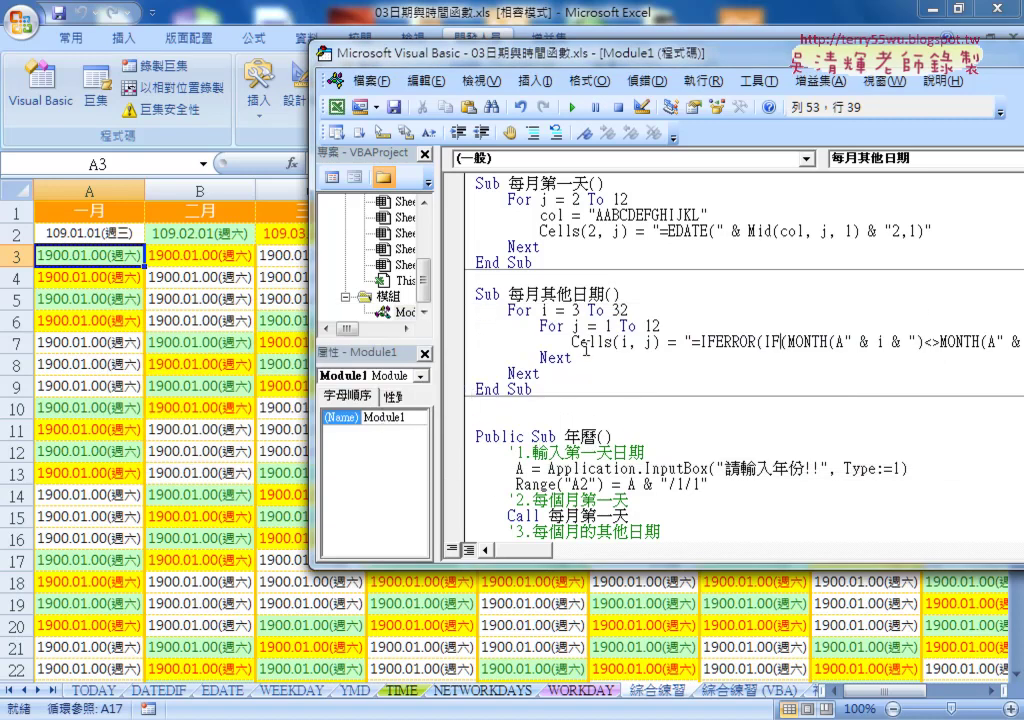
# Inspect A2's starting date and A3's self-referencing formula, then reopen the Visual Basic editor.
pyautogui.click(92, 258)
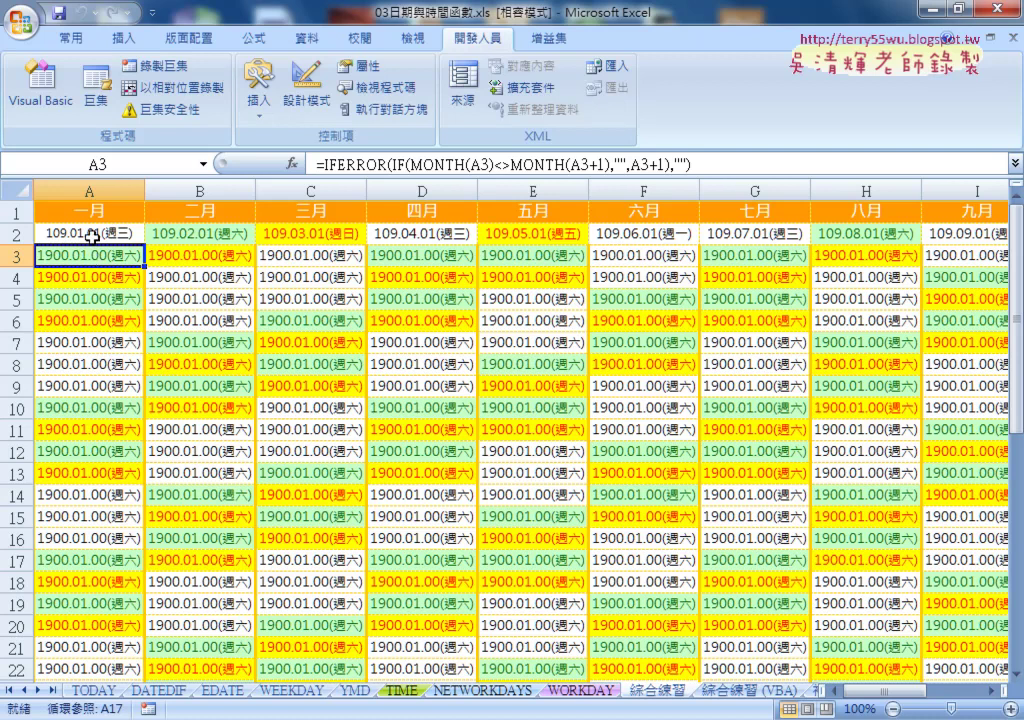
pyautogui.click(95, 232)
pyautogui.click(92, 258)
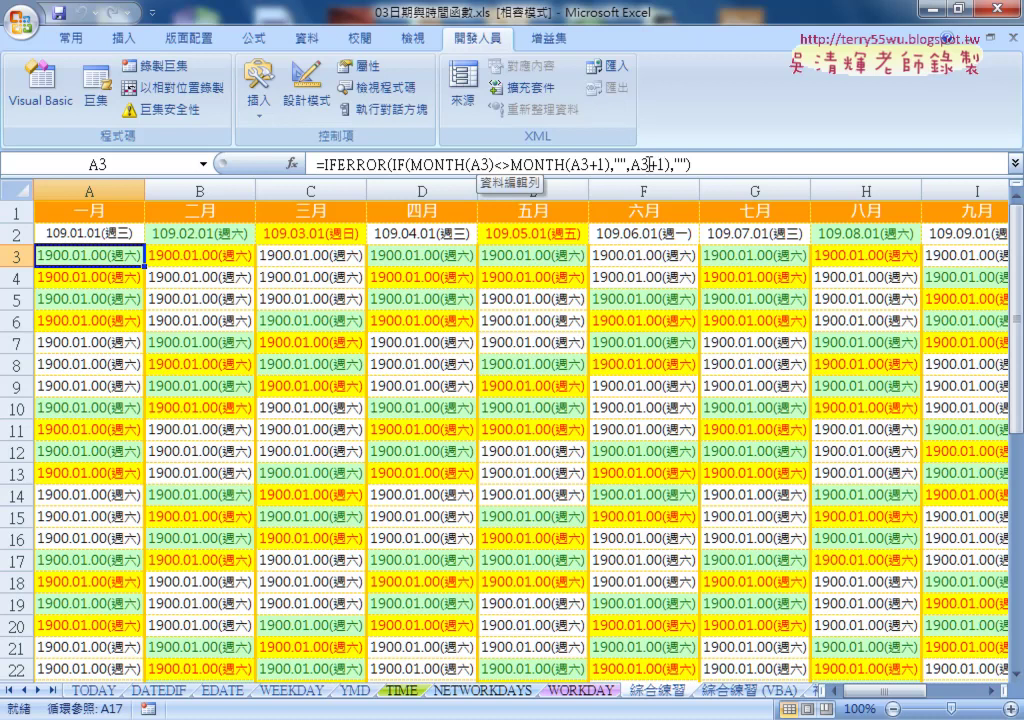
pyautogui.click(62, 105)
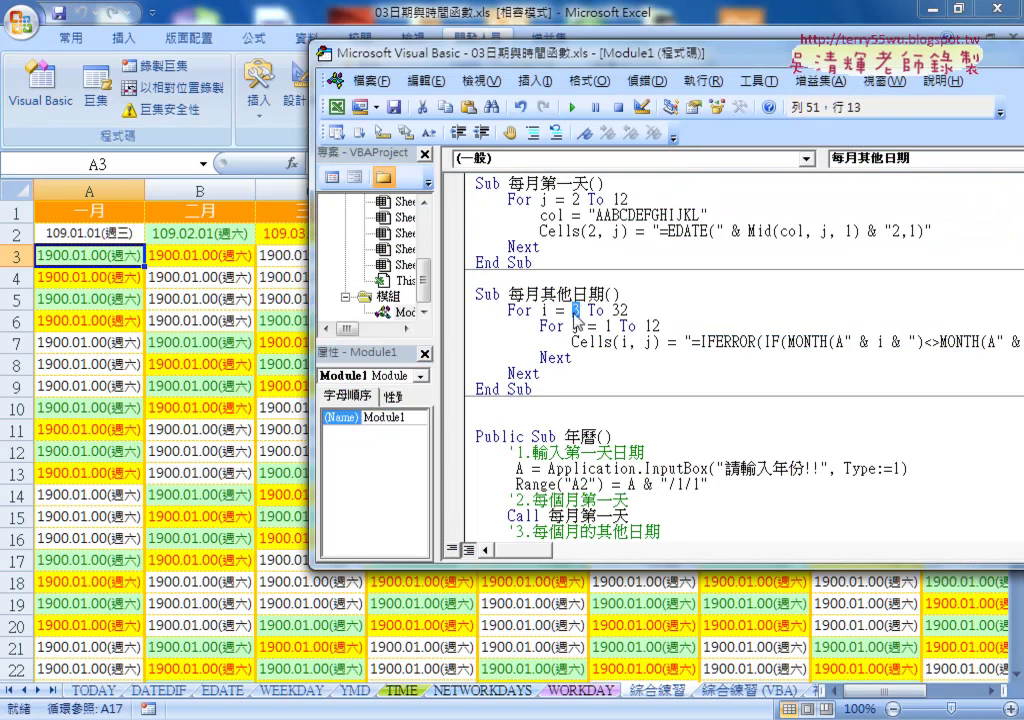
# Start the loop at row 3, change all three formula row references to i-1, and rerun the macro.
pyautogui.write('3')
pyautogui.moveTo(461, 60); pyautogui.dragTo(181, 96)
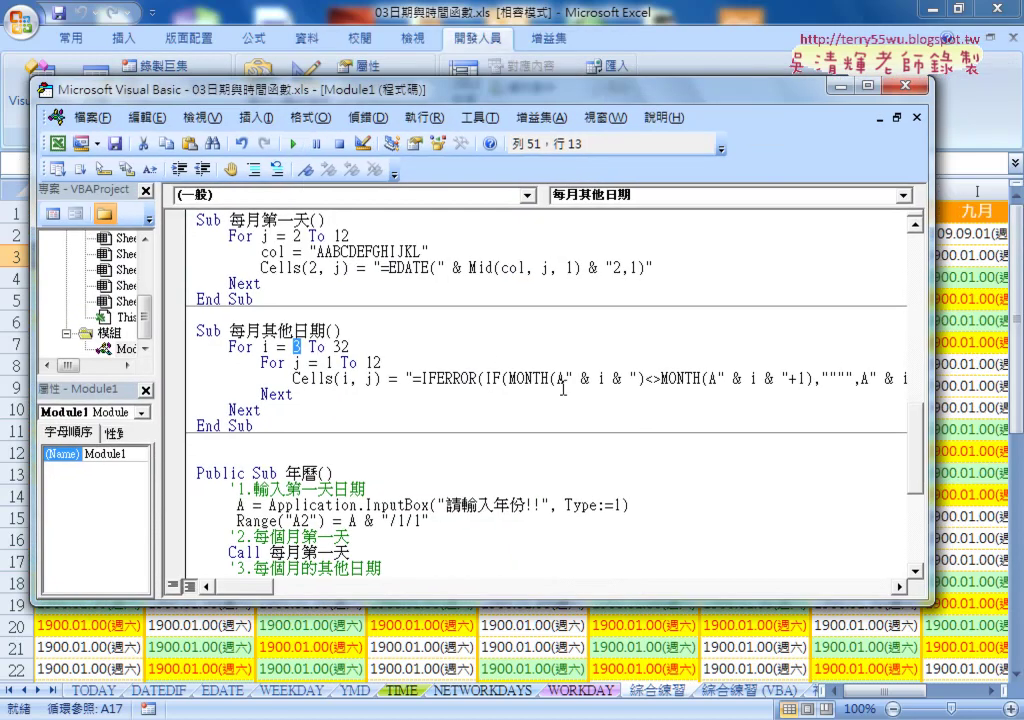
pyautogui.click(608, 378)
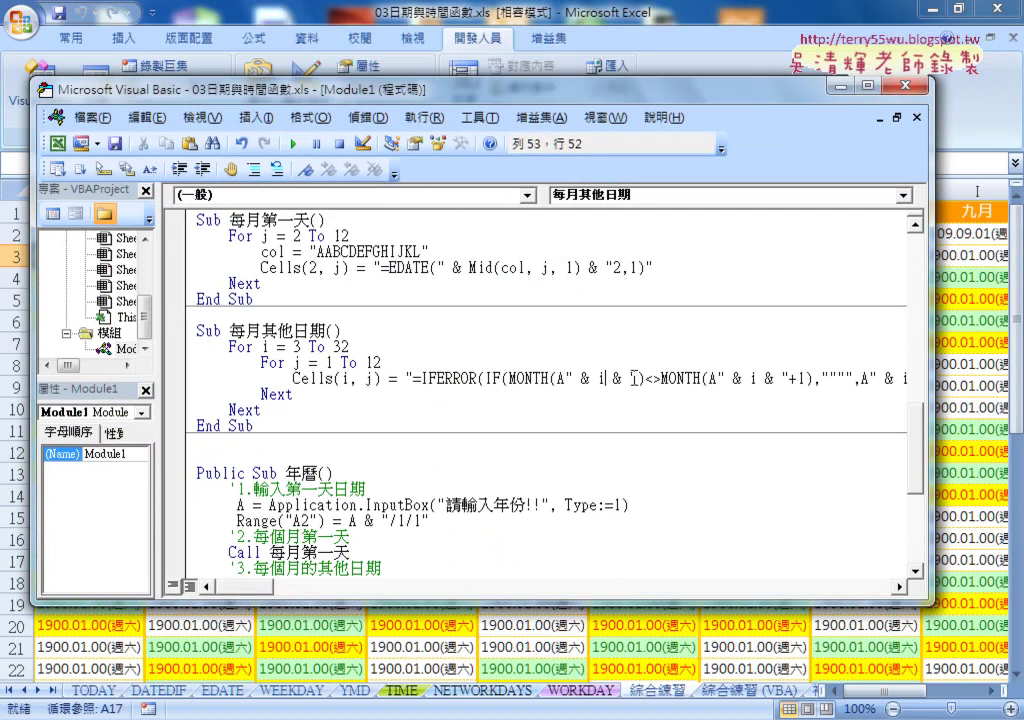
pyautogui.write('-1')
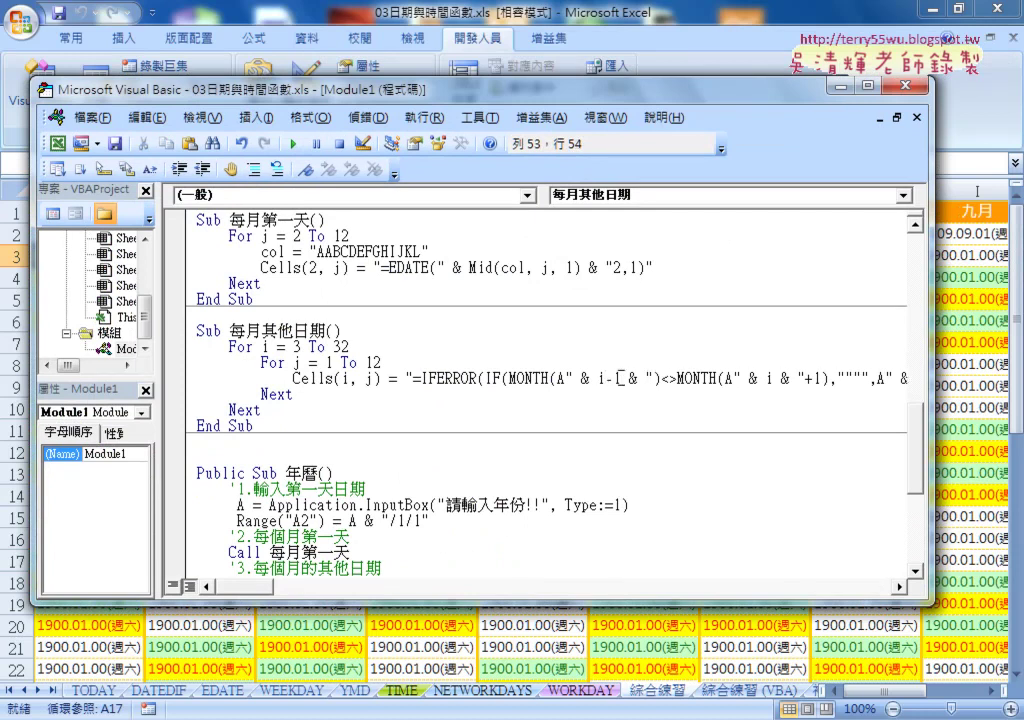
pyautogui.moveTo(621, 378); pyautogui.dragTo(604, 378)
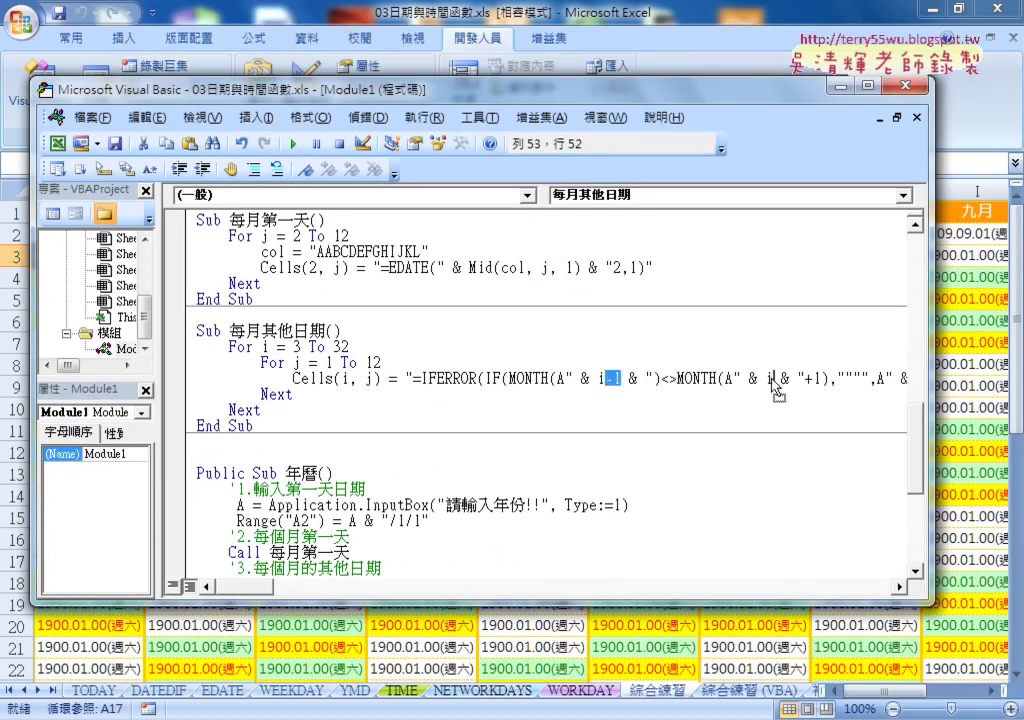
pyautogui.moveTo(770, 385); pyautogui.dragTo(605, 388)
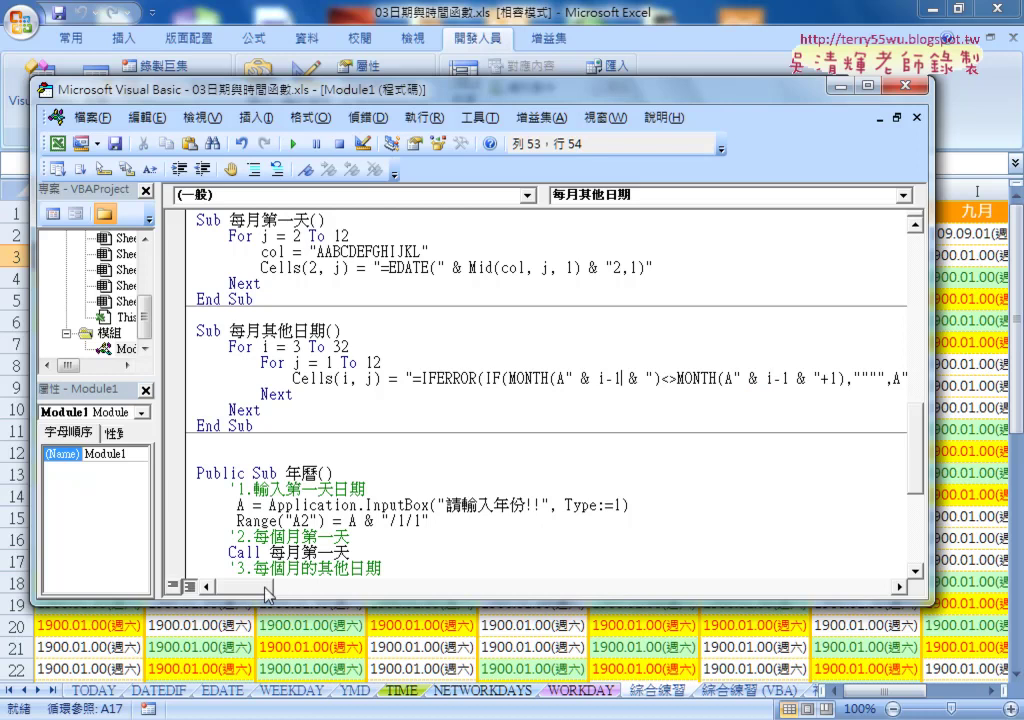
pyautogui.moveTo(257, 588); pyautogui.dragTo(295, 597)
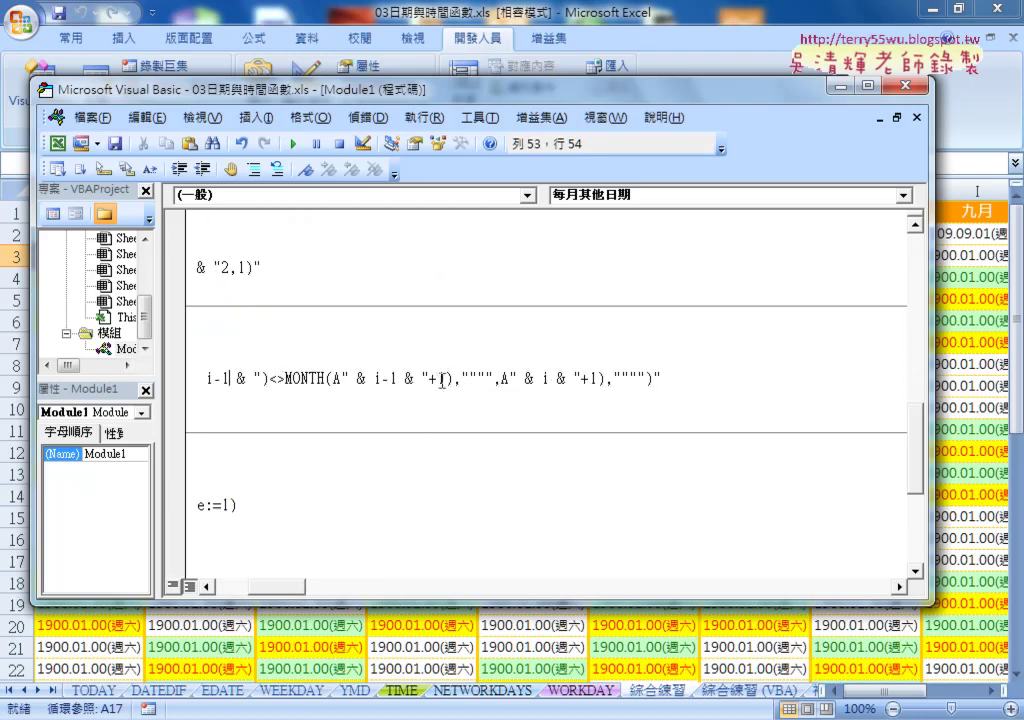
pyautogui.click(398, 378)
pyautogui.moveTo(398, 378)
pyautogui.mouseDown()
pyautogui.moveTo(382, 378)
pyautogui.moveTo(551, 388)
pyautogui.mouseUp()
pyautogui.write('-1')
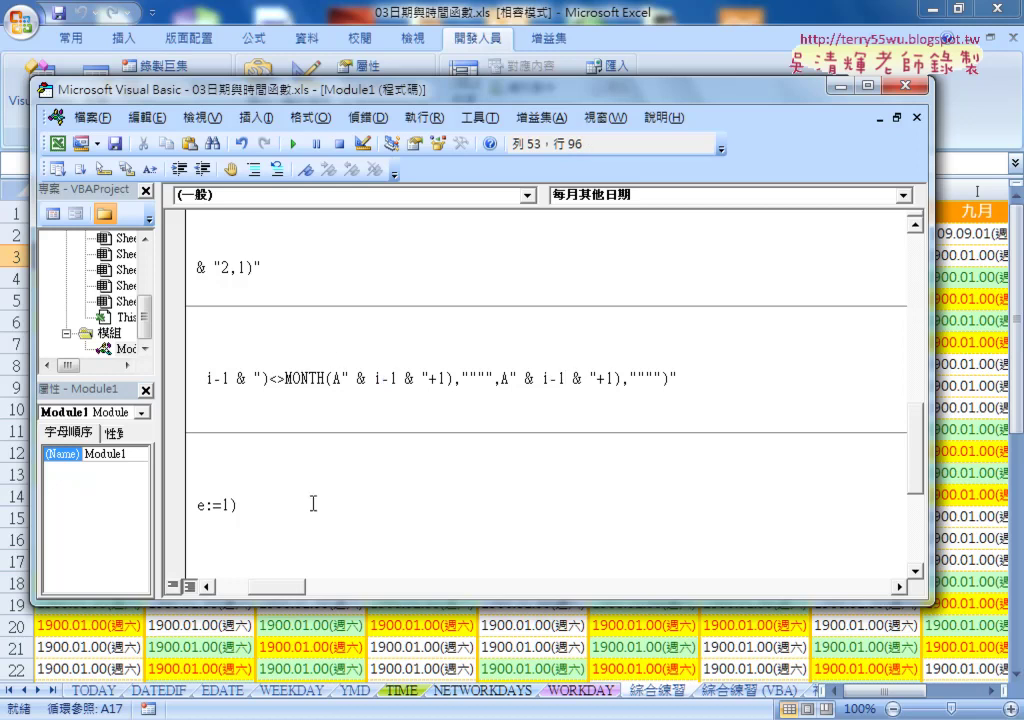
pyautogui.click(294, 143)
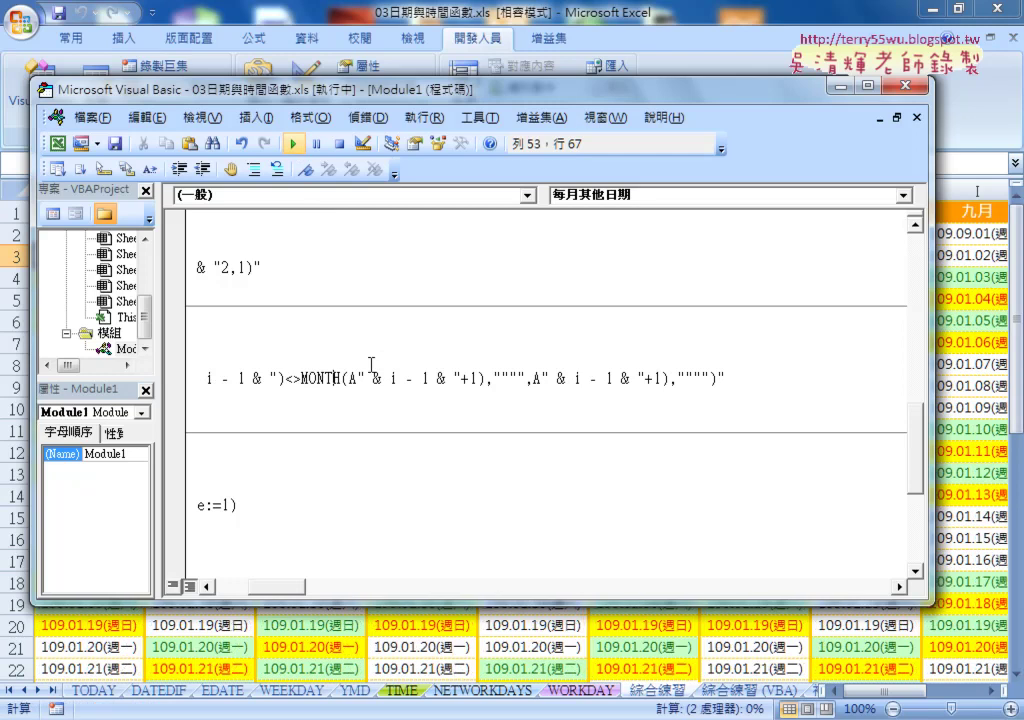
# Move the VBA editor aside and select B3 on the calendar sheet, where every month shows January.
pyautogui.moveTo(323, 95); pyautogui.dragTo(540, 247)
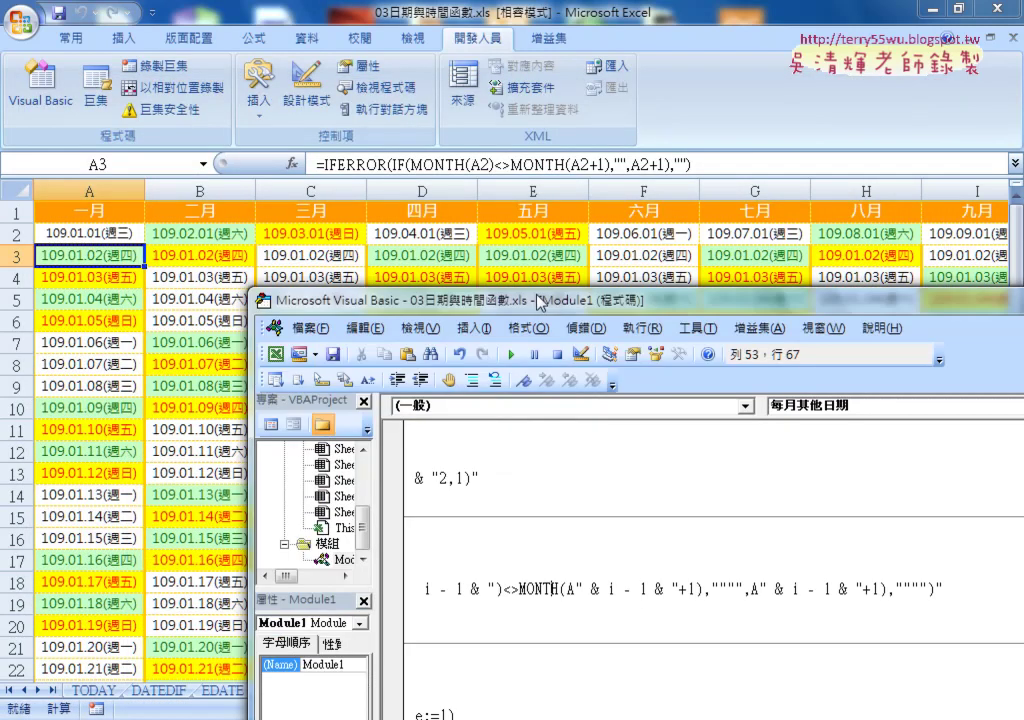
pyautogui.click(97, 258)
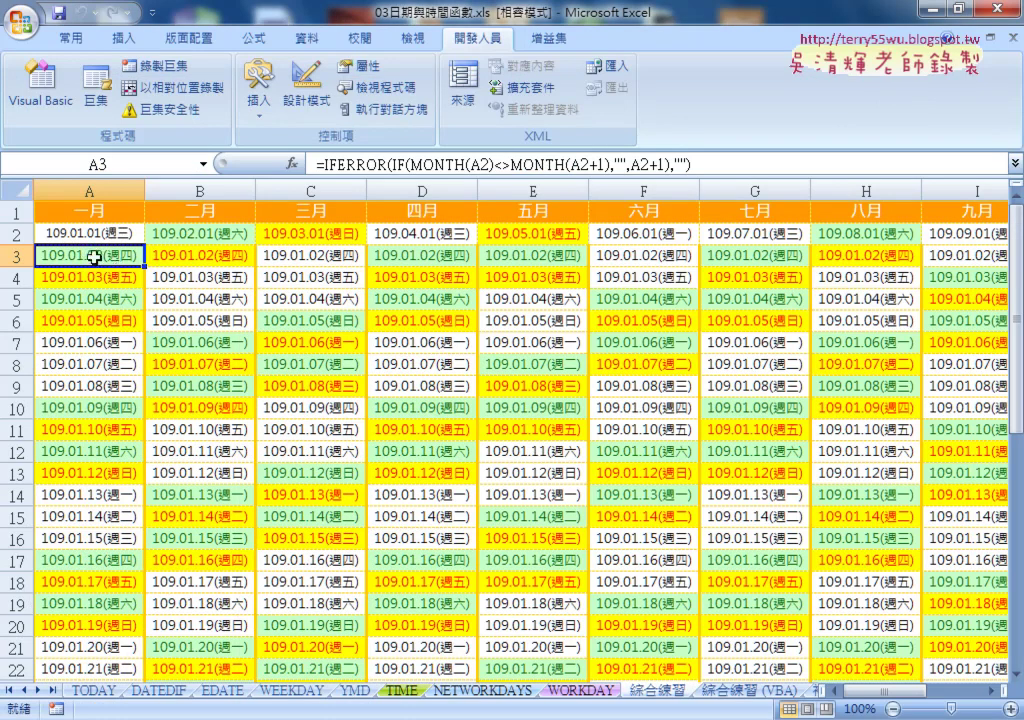
pyautogui.scroll(-1, 80, 404)
pyautogui.scroll(1, 80, 404)
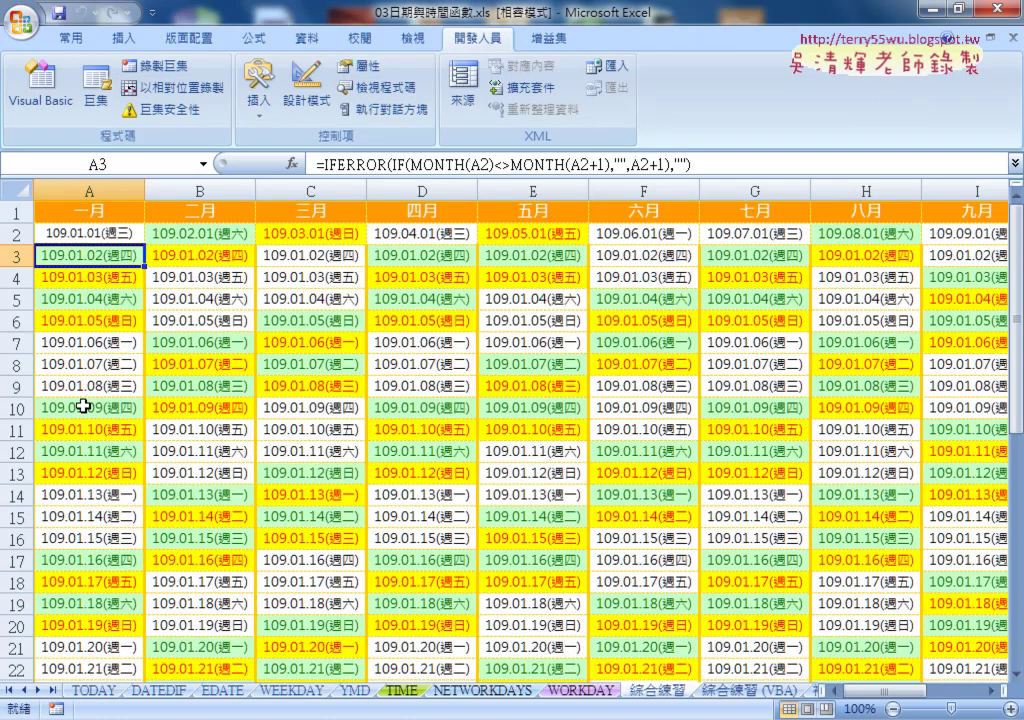
pyautogui.click(221, 260)
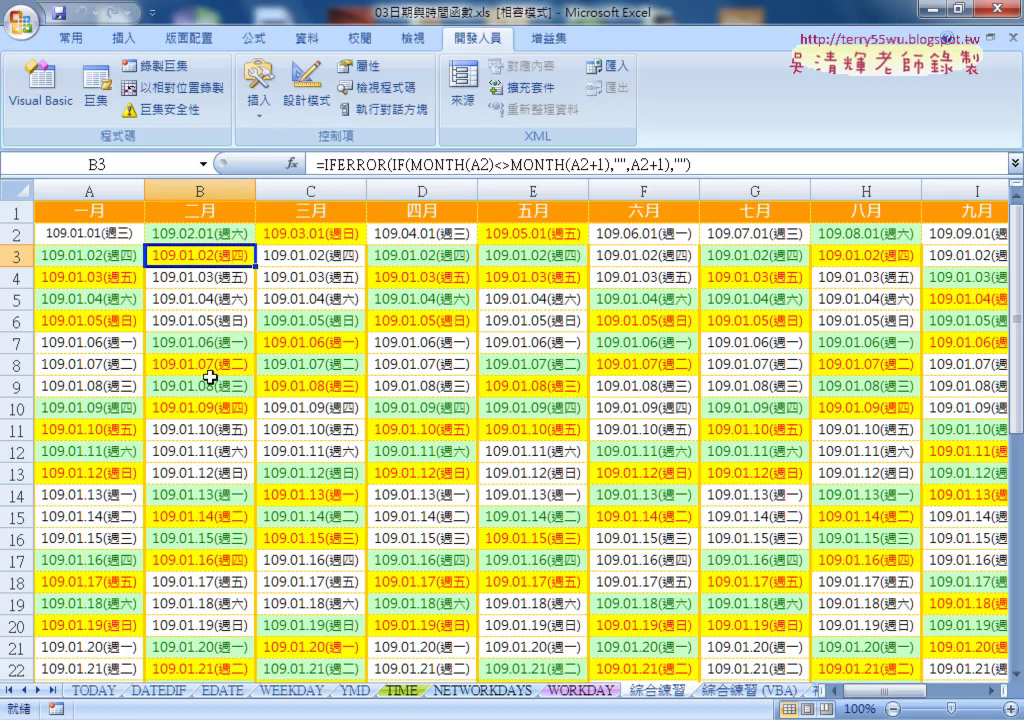
# Inspect B3's formula to confirm every MONTH reference still points to A2, leaving it unchanged.
pyautogui.click(475, 163)
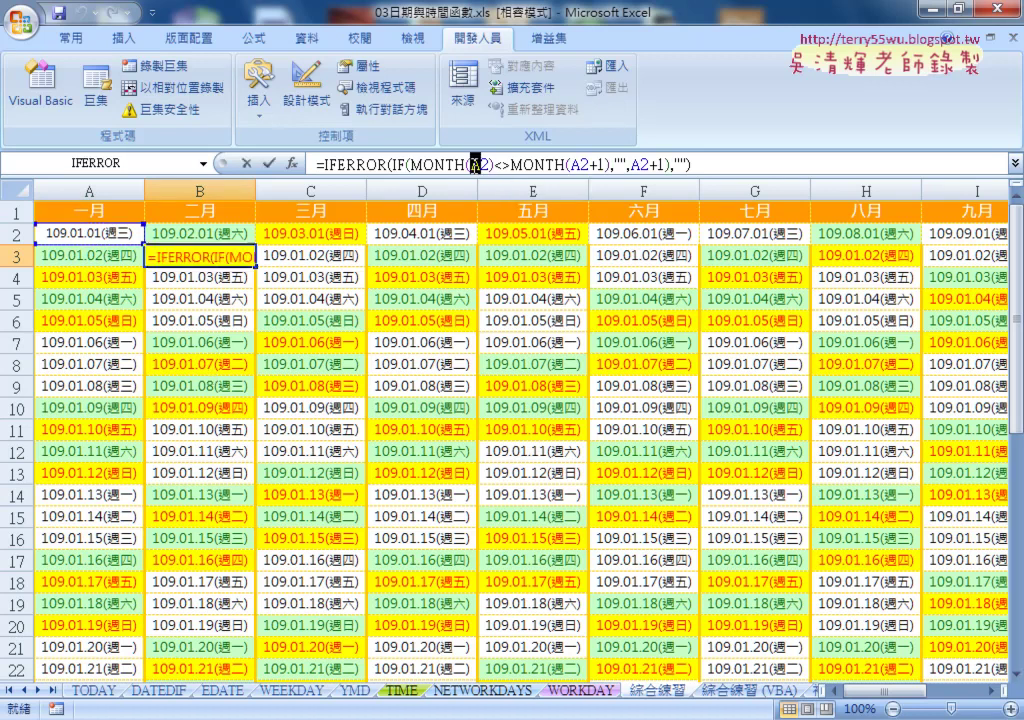
pyautogui.click(575, 163)
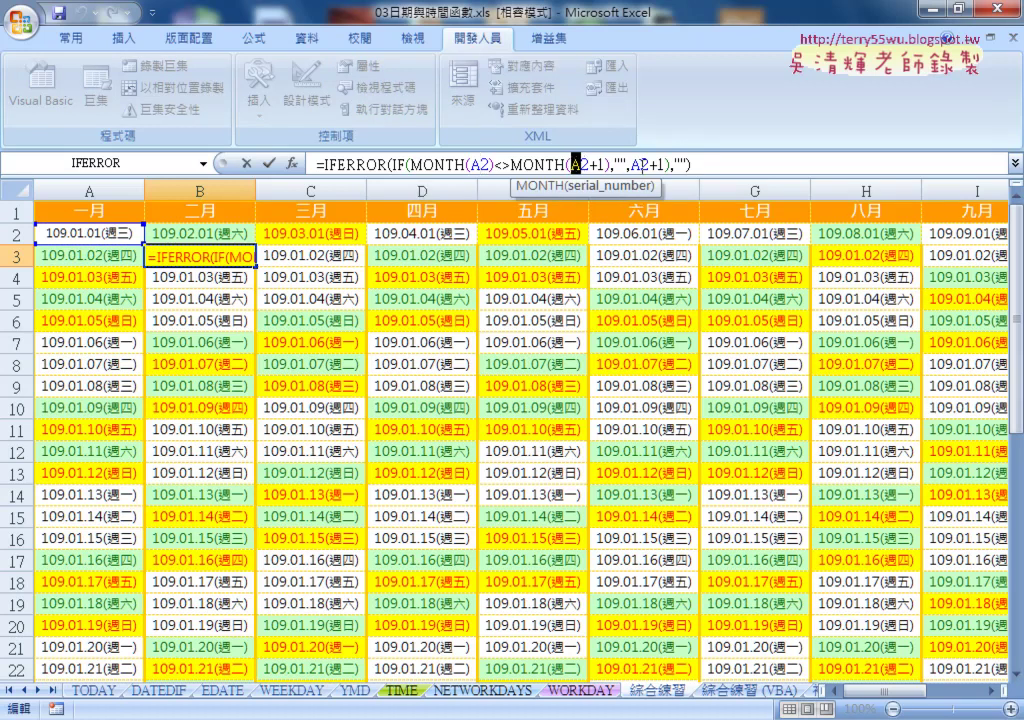
pyautogui.click(608, 163)
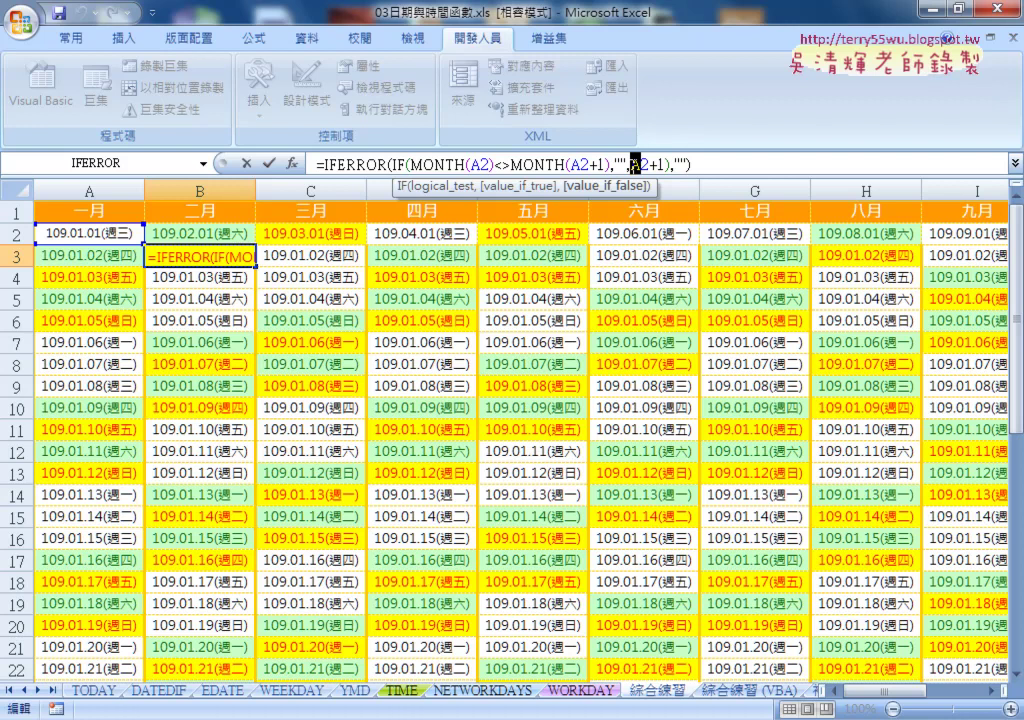
pyautogui.click(246, 162)
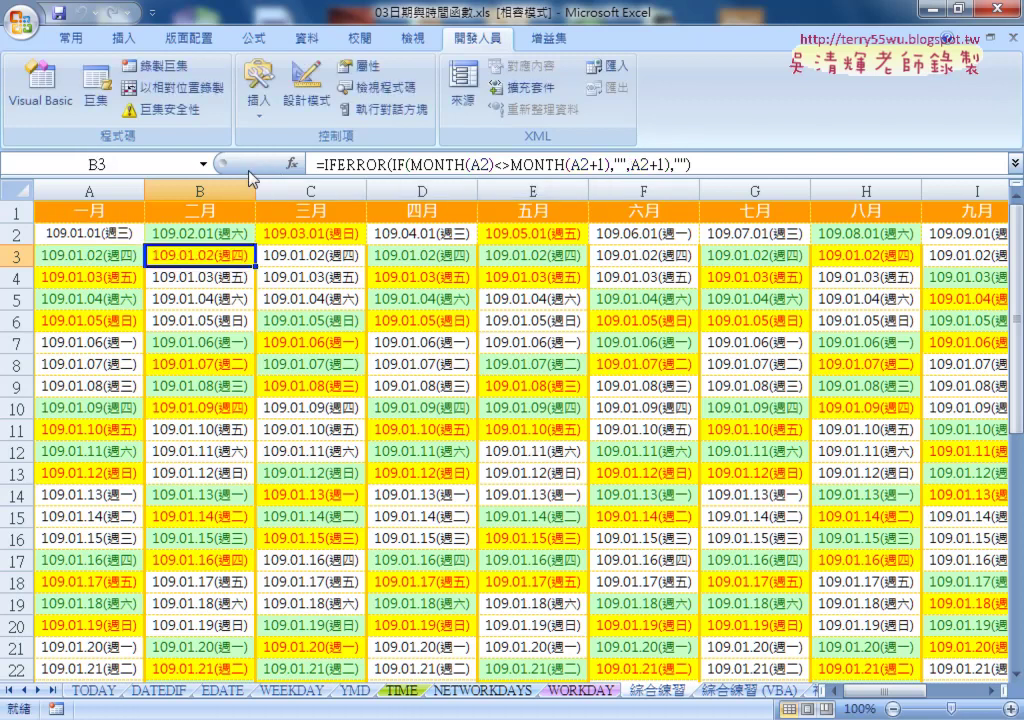
# Reopen the Visual Basic editor on the 每月其他日期 macro and reposition its window.
pyautogui.click(40, 95)
pyautogui.moveTo(415, 246)
pyautogui.mouseDown()
pyautogui.moveTo(272, 122)
pyautogui.moveTo(210, 94)
pyautogui.mouseUp()
pyautogui.moveTo(290, 589); pyautogui.dragTo(240, 592)
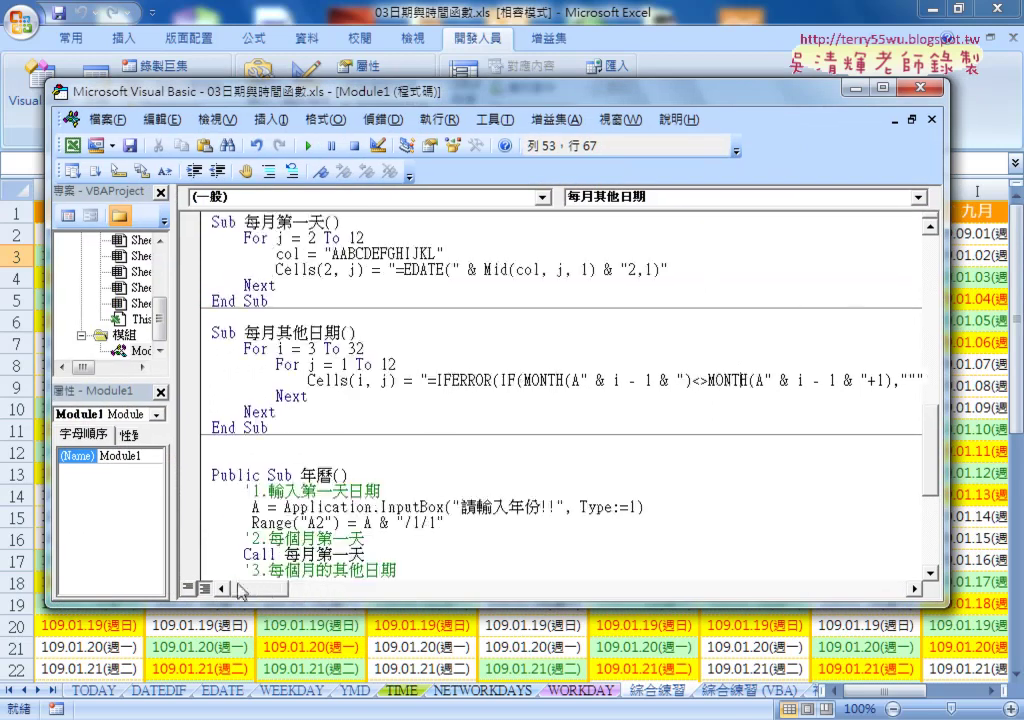
# Copy the col assignment from 每月第一天 onto a new indented line after 'For j = 1 To 12'.
pyautogui.click(433, 368)
pyautogui.press('Return')
pyautogui.press('Tab')
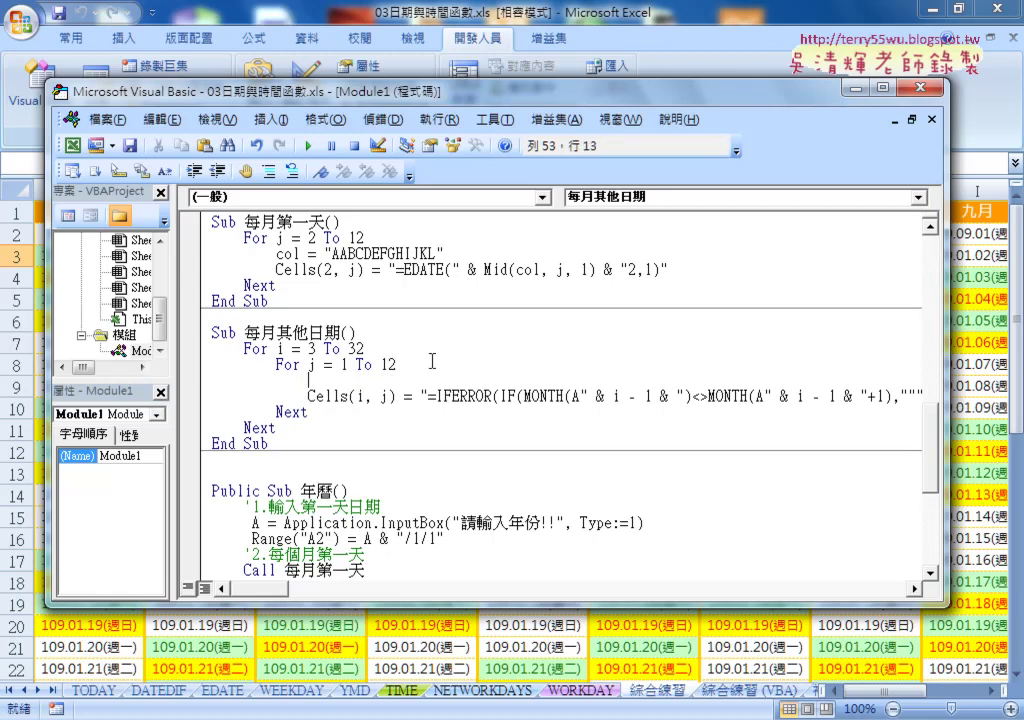
pyautogui.moveTo(446, 254); pyautogui.dragTo(276, 254)
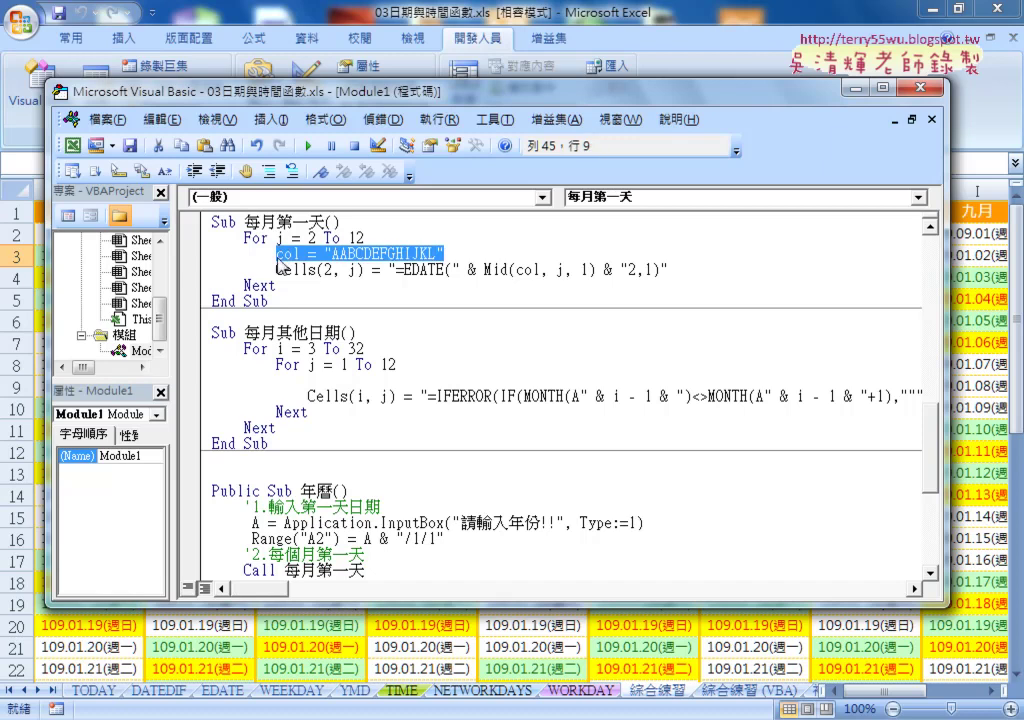
pyautogui.hotkey('ctrl', 'c')
pyautogui.click(308, 380)
pyautogui.hotkey('ctrl', 'v')
# Trim the extra leading A so col reads "ABCDEFGHIJKL", then compare with 每月第一天's Mid expression.
pyautogui.press('Left')
pyautogui.press('Left')
pyautogui.press('Left')
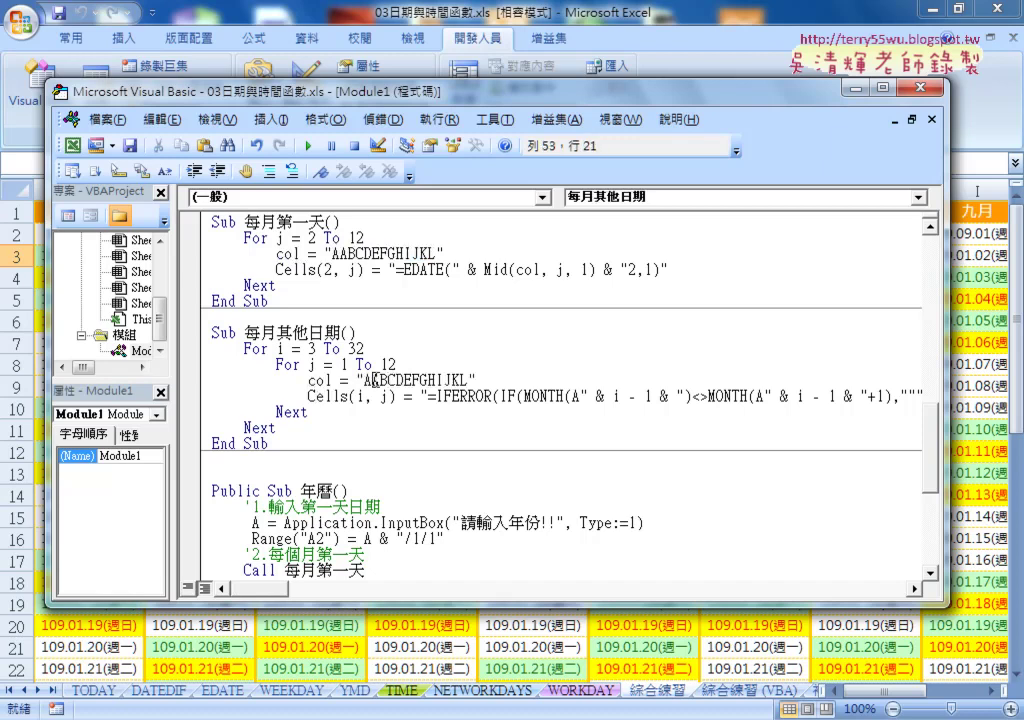
pyautogui.press('Left')
pyautogui.press('Delete')
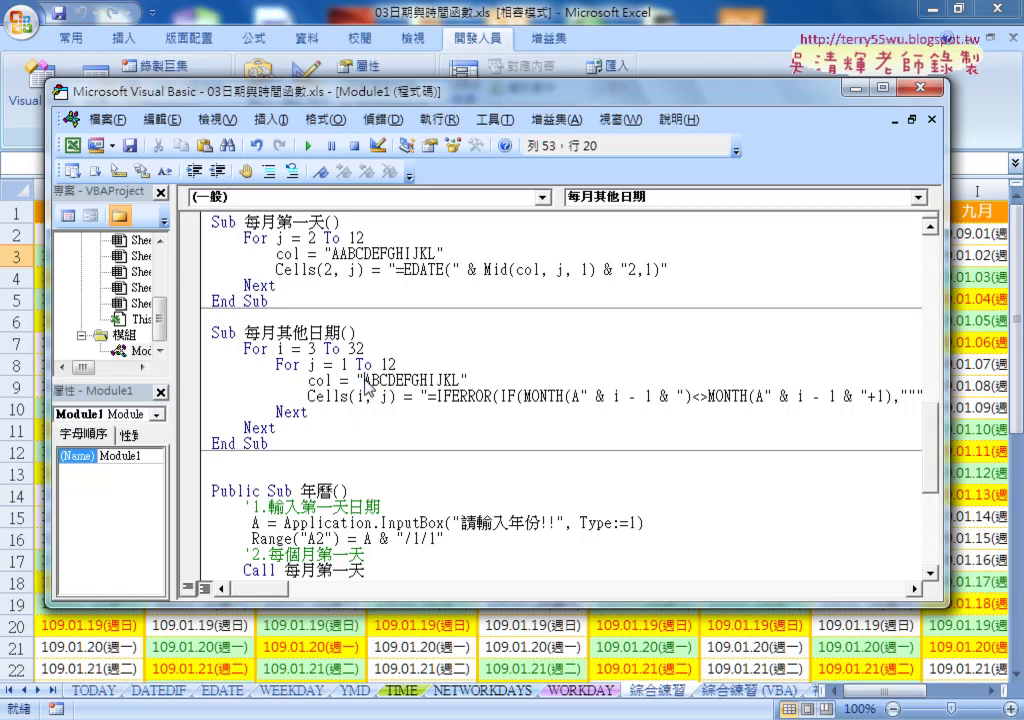
pyautogui.doubleClick(574, 397)
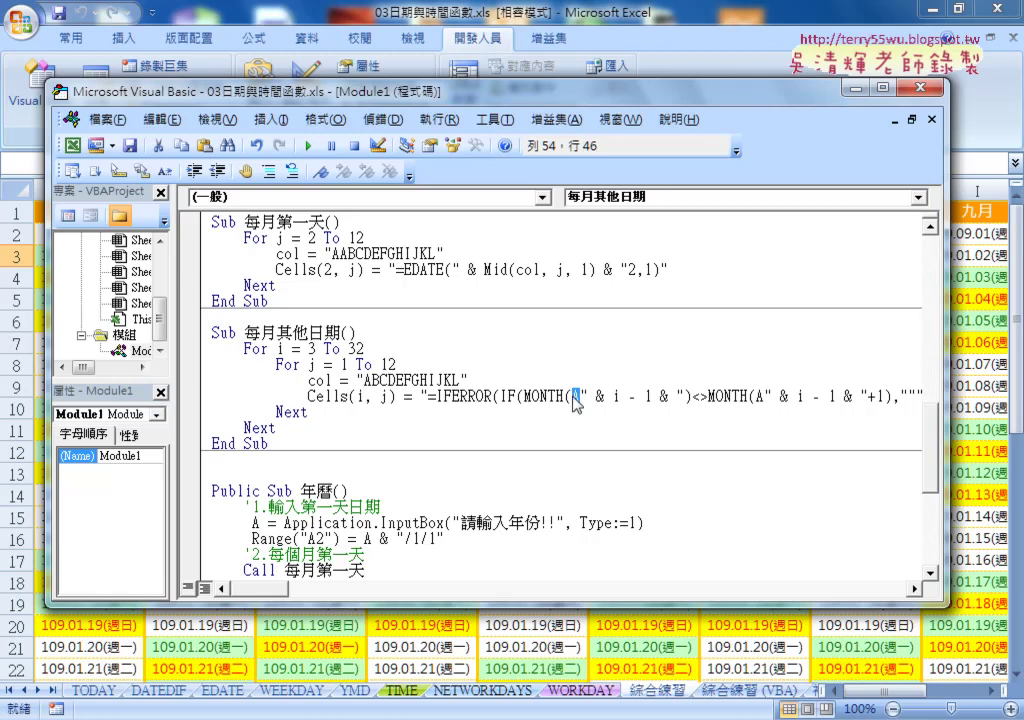
pyautogui.moveTo(459, 268); pyautogui.dragTo(597, 270)
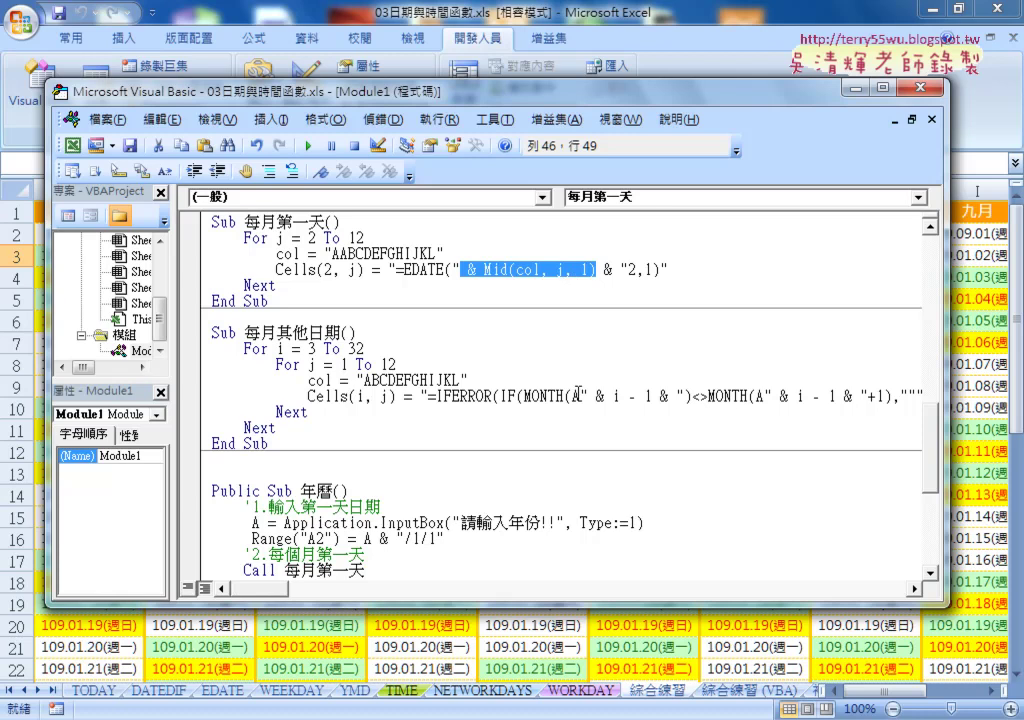
# Replace the hard-coded column A in the first MONTH( reference with Mid(col, j, 1).
pyautogui.doubleClick(576, 395)
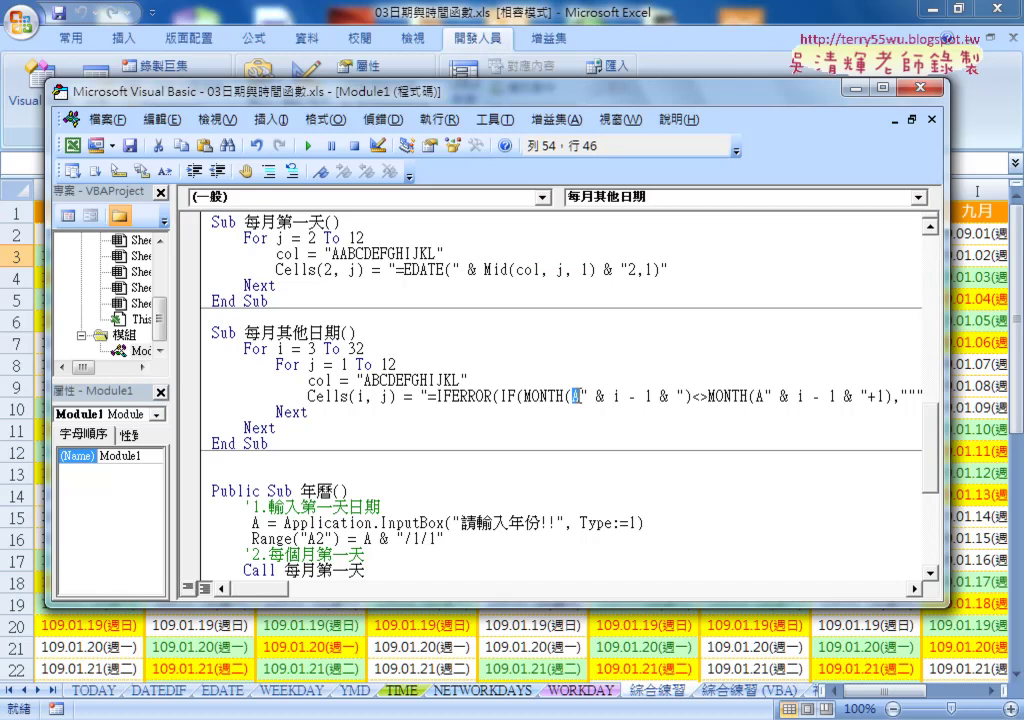
pyautogui.press('Delete')
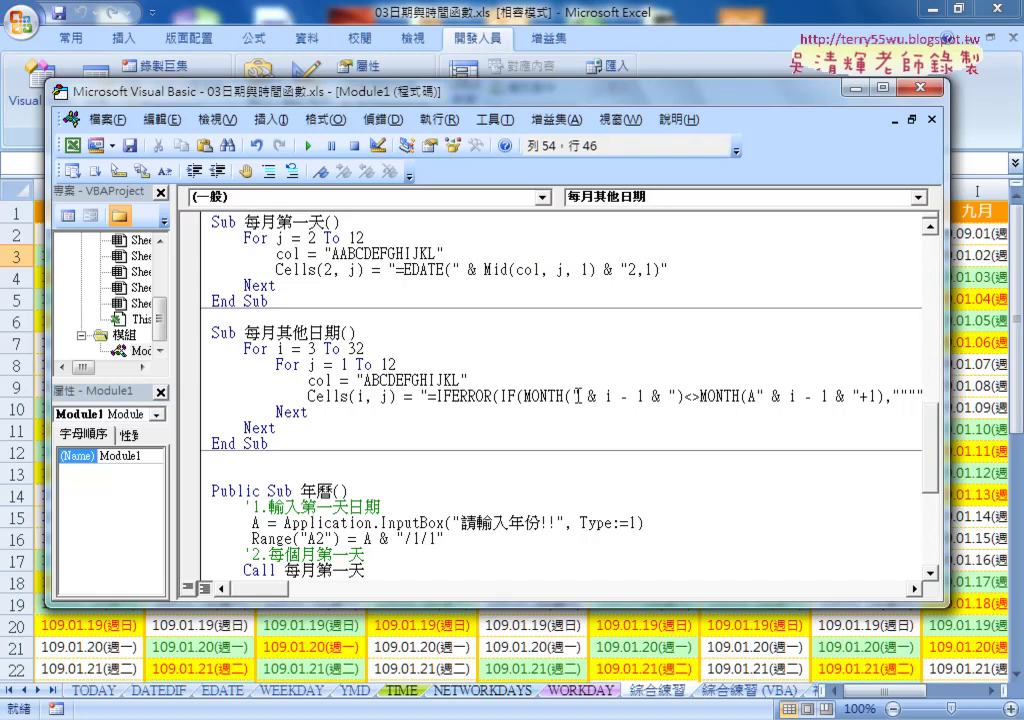
pyautogui.press('Right')
pyautogui.moveTo(461, 269); pyautogui.dragTo(598, 270)
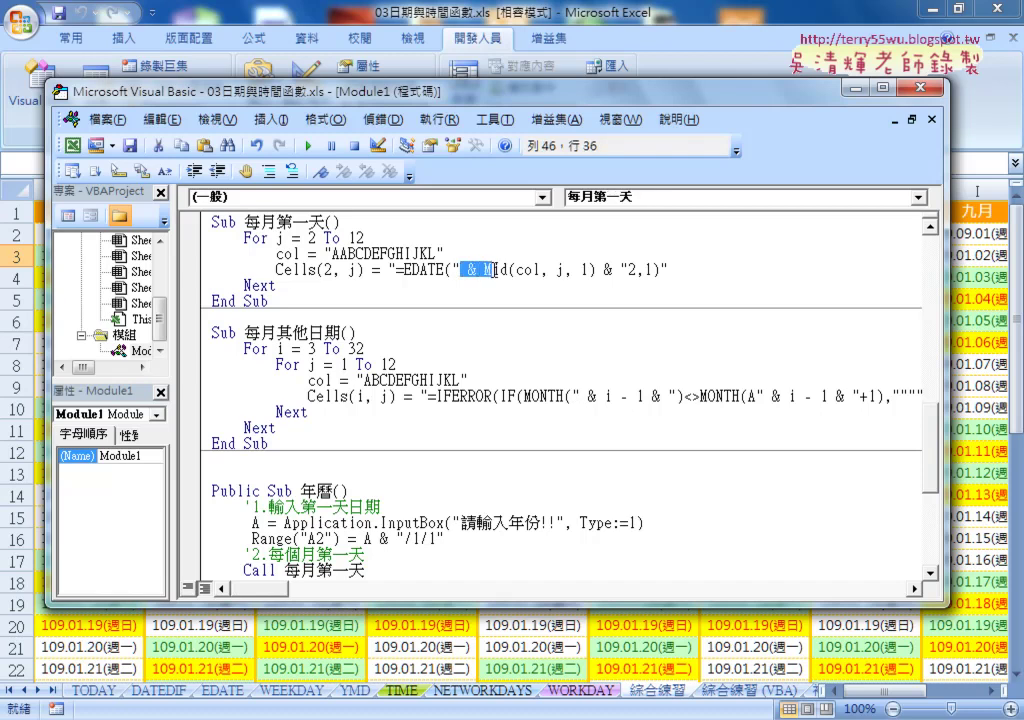
pyautogui.rightClick(585, 270)
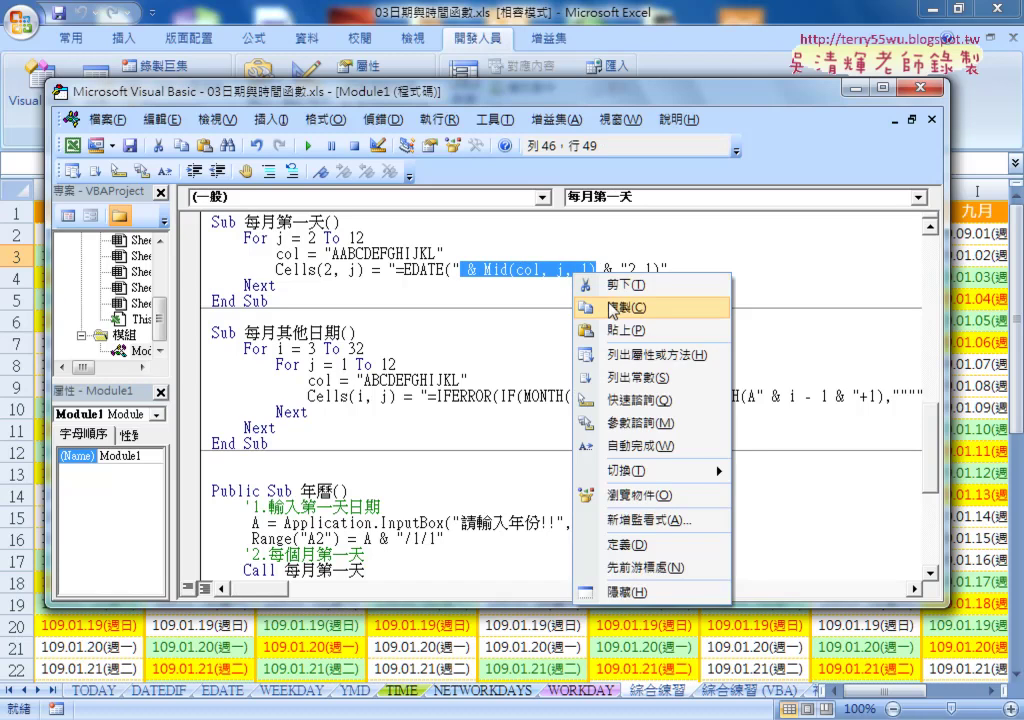
pyautogui.click(610, 306)
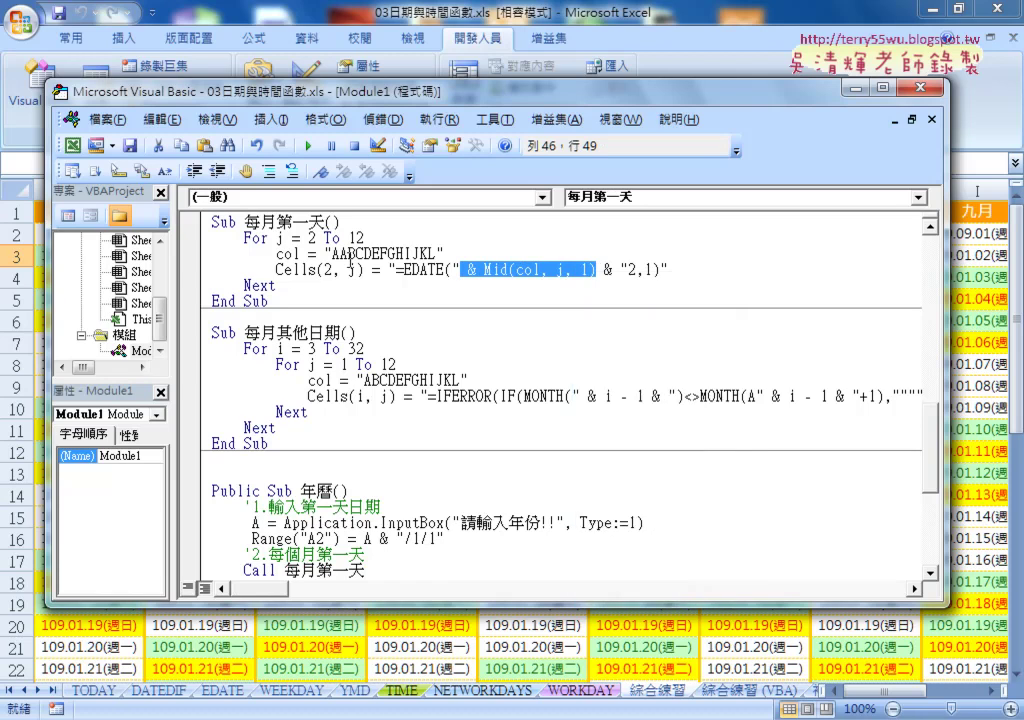
pyautogui.click(581, 396)
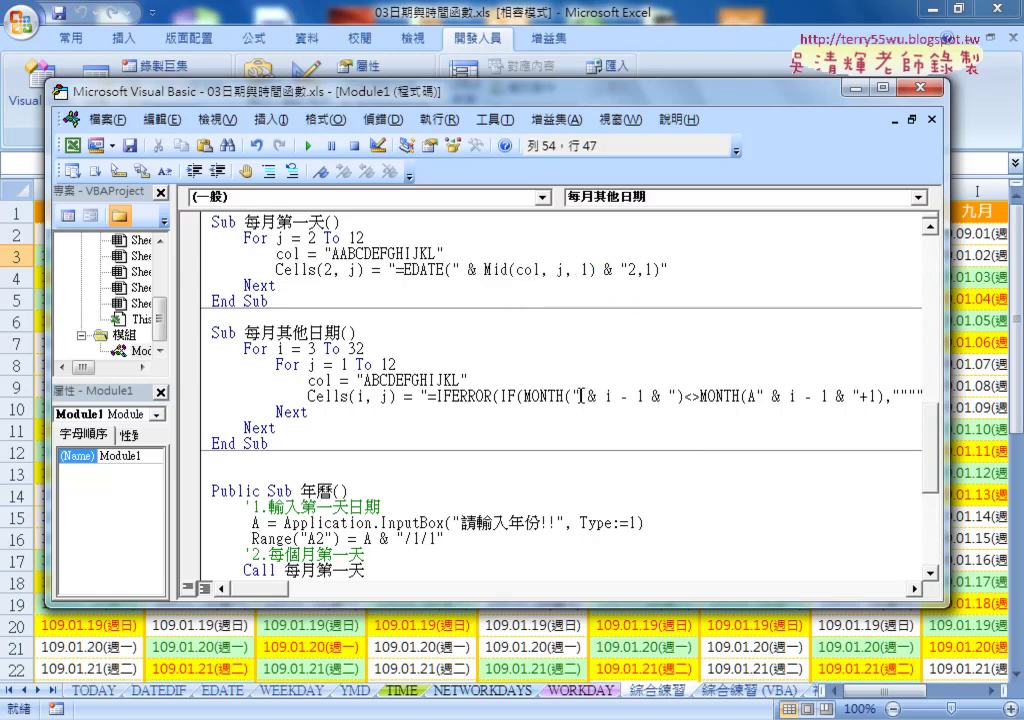
pyautogui.moveTo(581, 396); pyautogui.dragTo(573, 396)
pyautogui.write('"')
pyautogui.rightClick(582, 397)
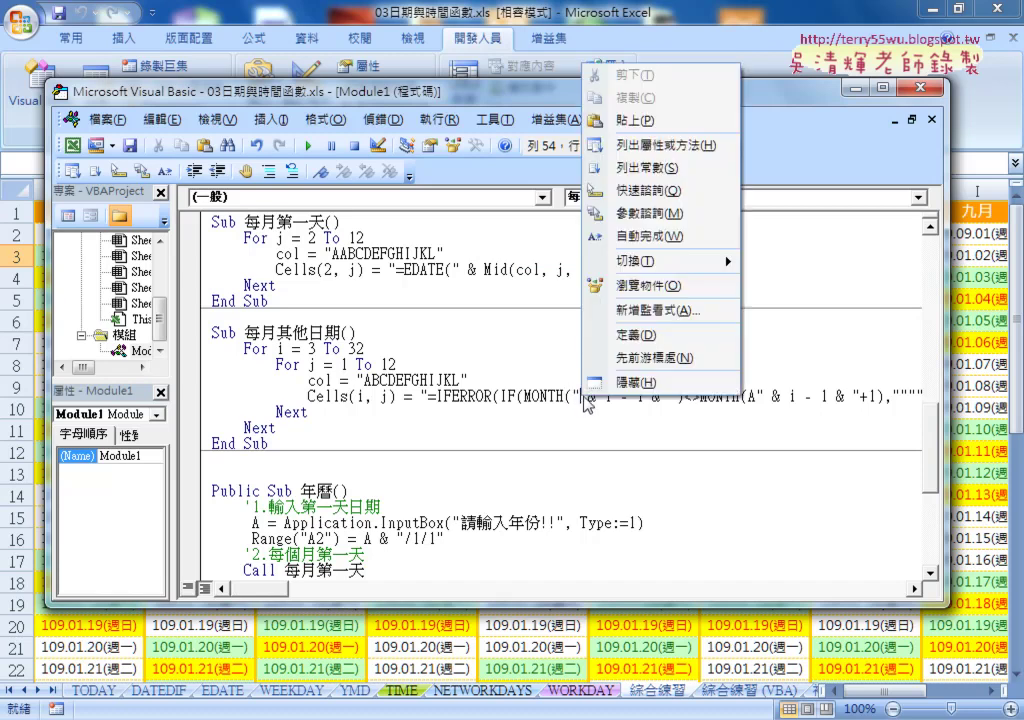
pyautogui.click(630, 124)
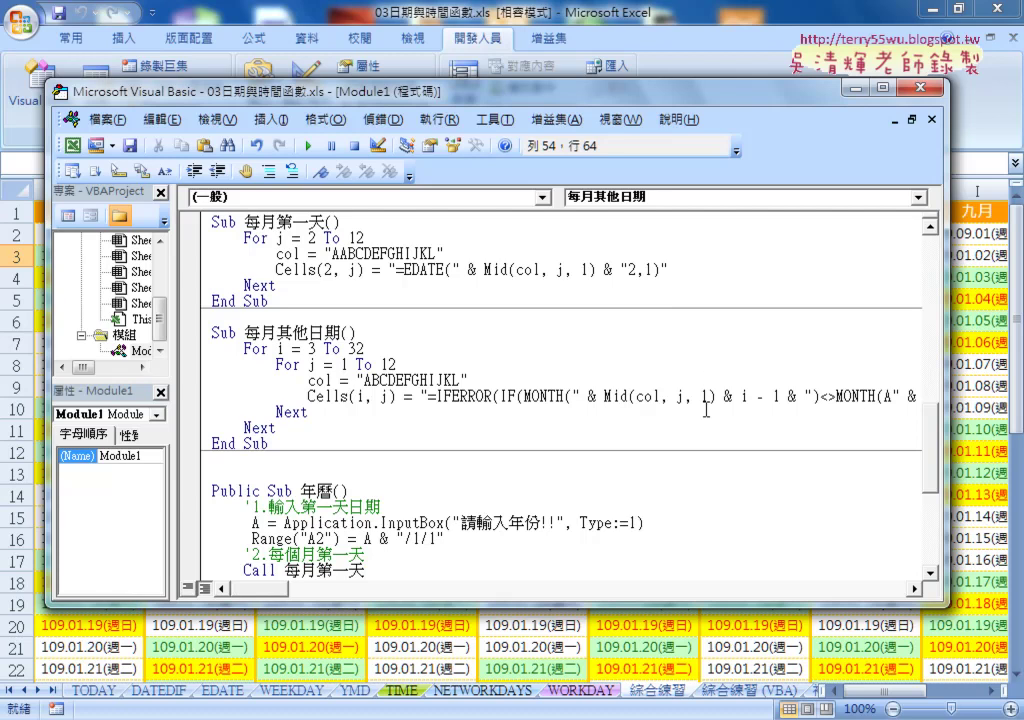
# Swap the remaining hard-coded A references in the second MONTH and result branch for Mid(col, j, 1).
pyautogui.moveTo(714, 397); pyautogui.dragTo(581, 400)
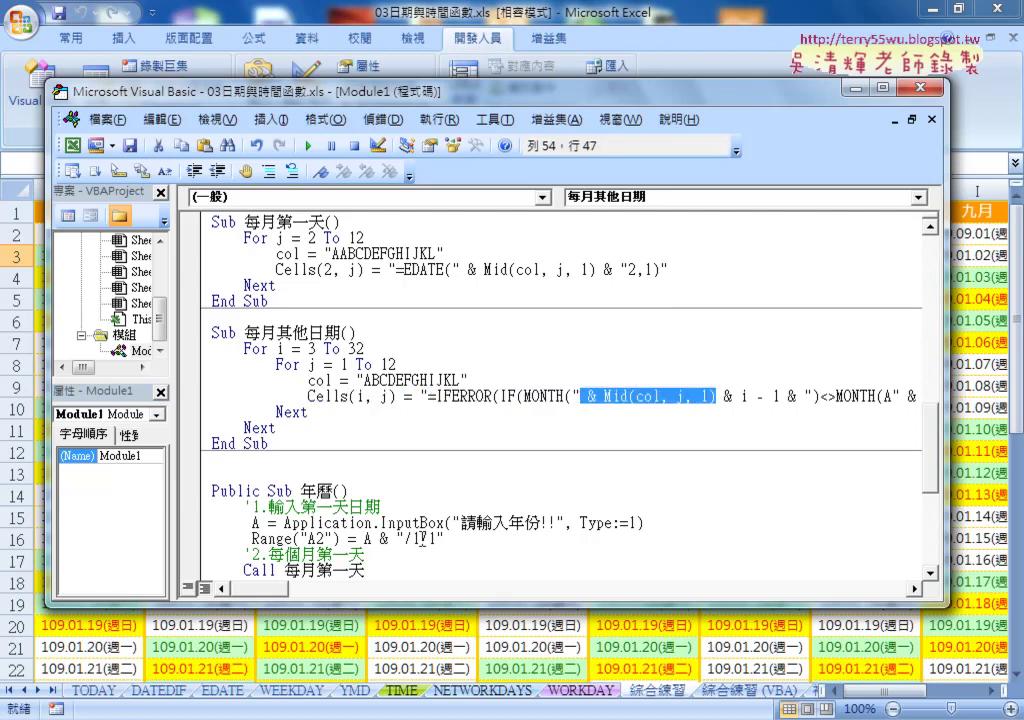
pyautogui.moveTo(270, 591); pyautogui.dragTo(306, 597)
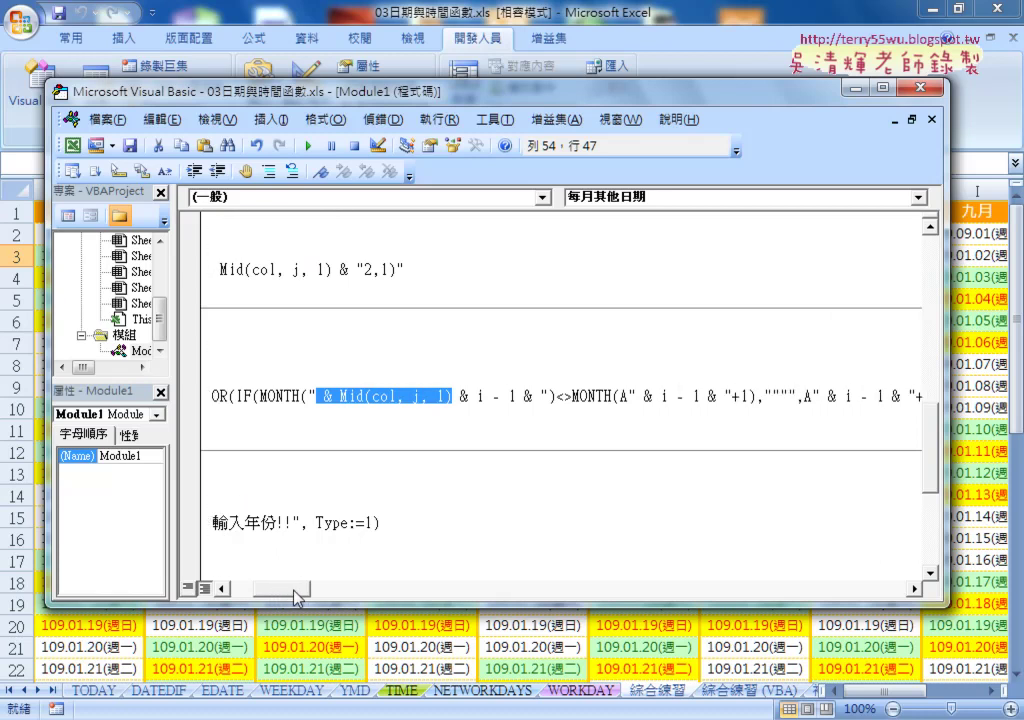
pyautogui.moveTo(502, 398); pyautogui.dragTo(494, 400)
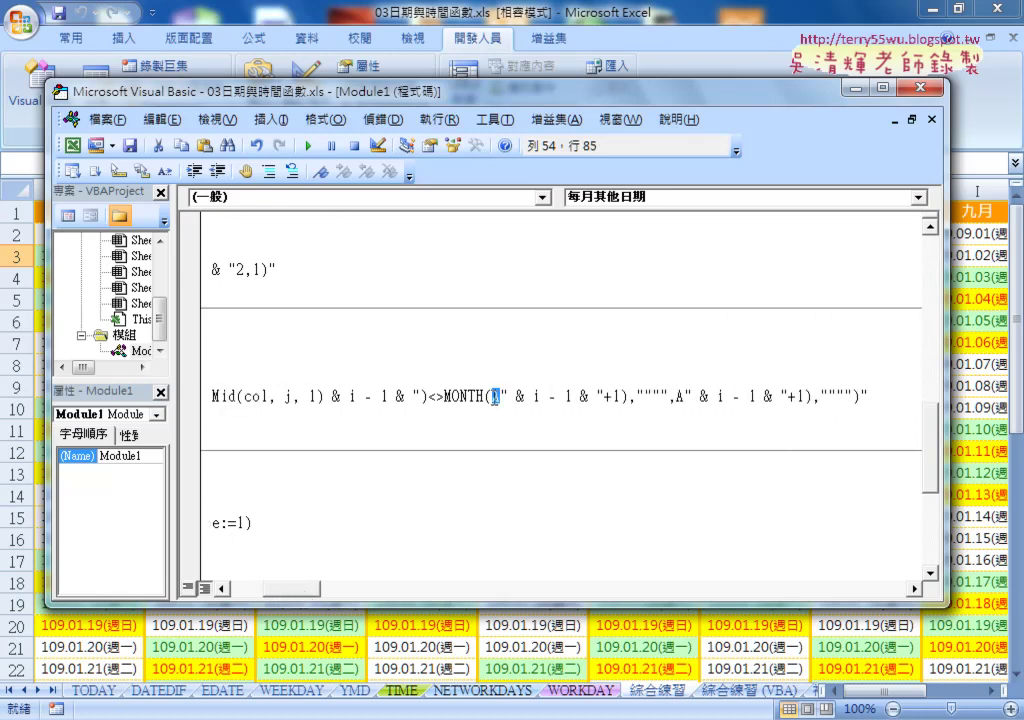
pyautogui.press('Delete')
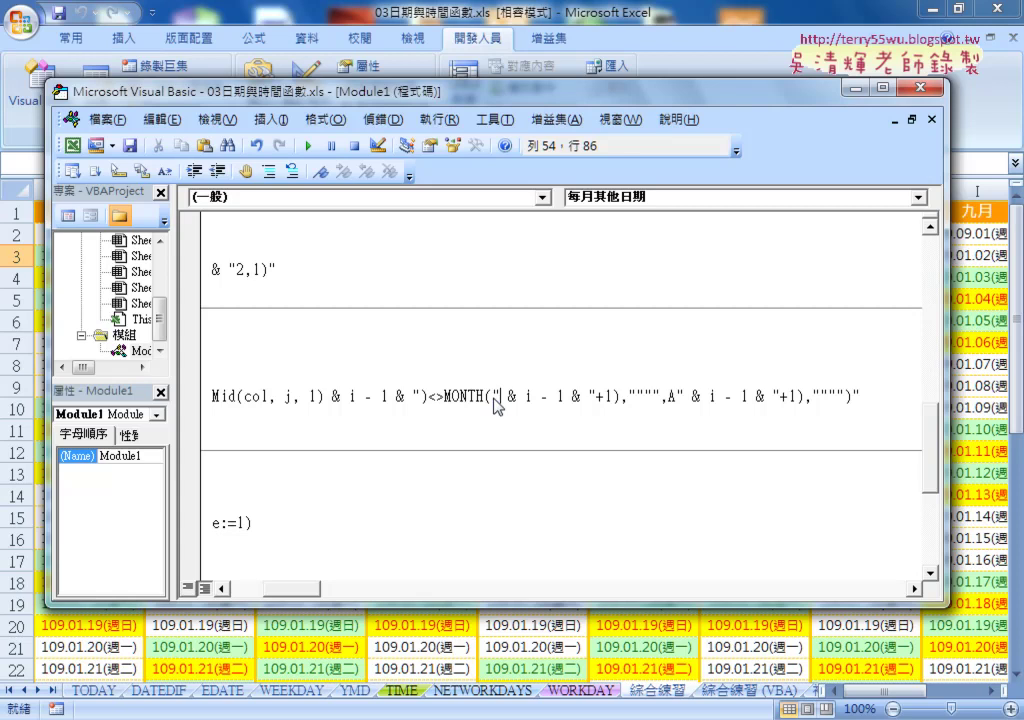
pyautogui.hotkey('ctrl', 'v')
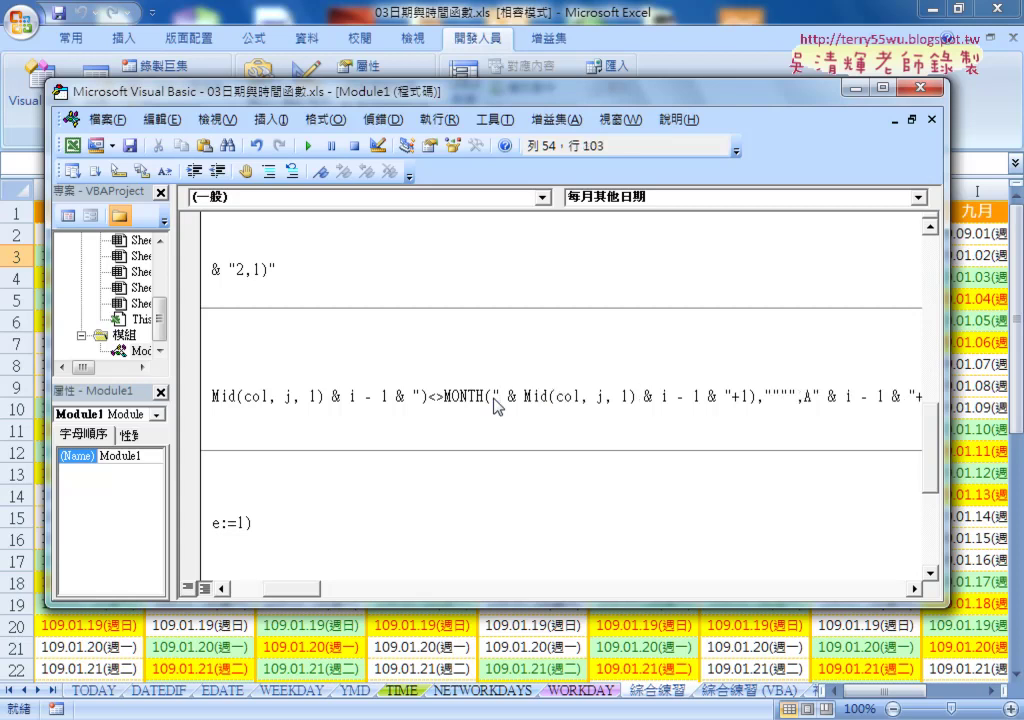
pyautogui.moveTo(812, 398); pyautogui.dragTo(804, 400)
pyautogui.press('Delete')
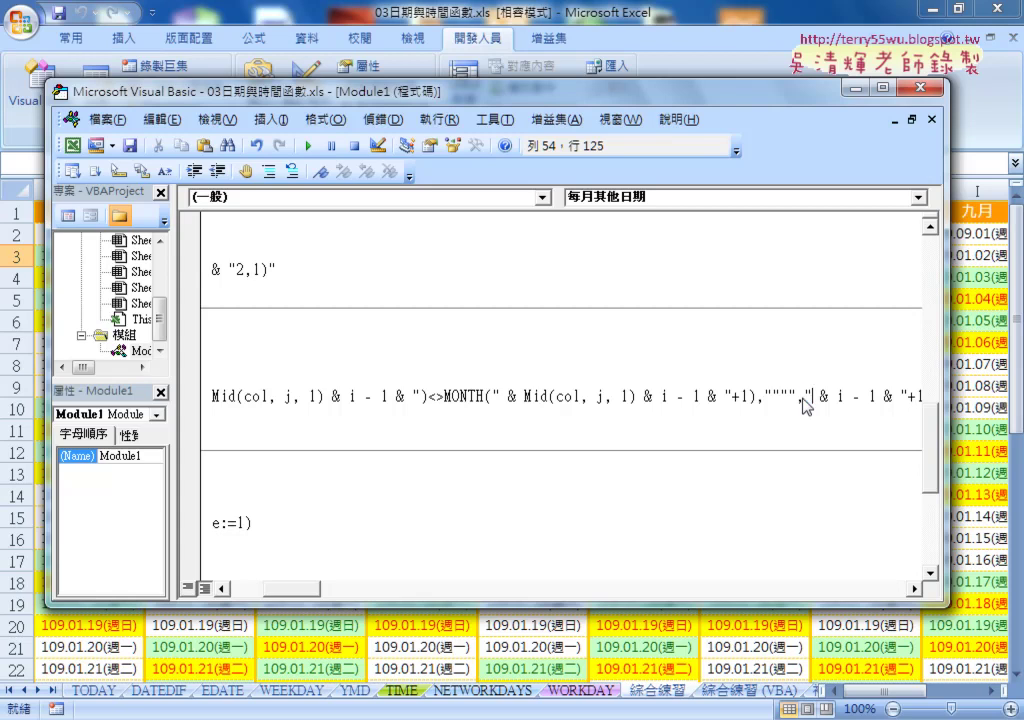
pyautogui.hotkey('ctrl', 'v')
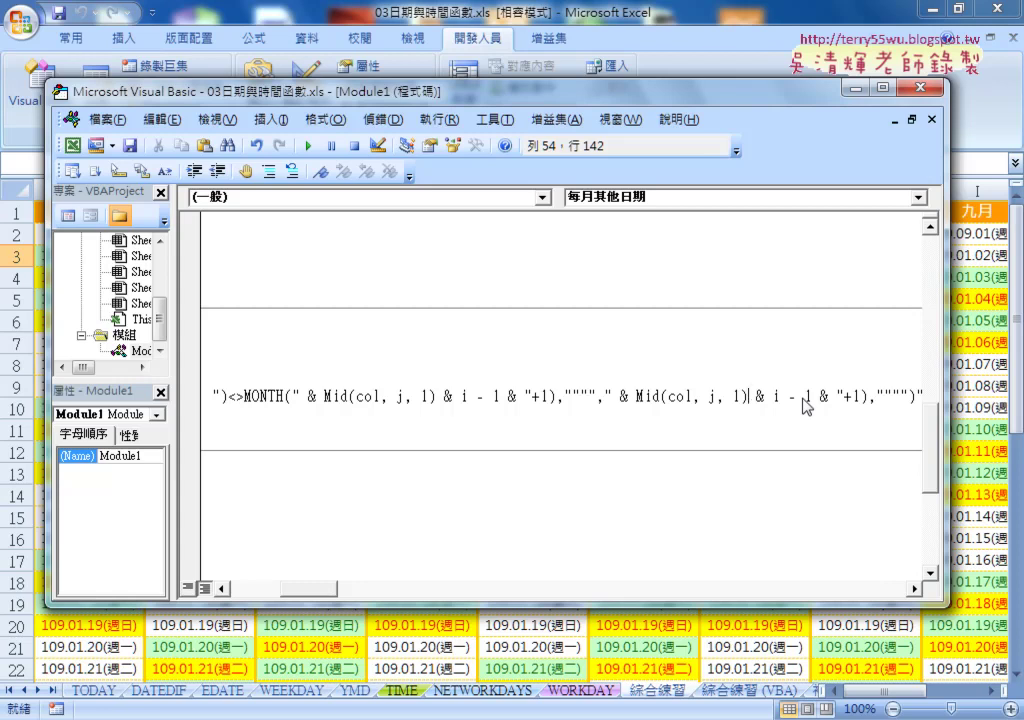
# Run the 每月其他日期 macro to fill each month column with its own dates.
pyautogui.moveTo(318, 589); pyautogui.dragTo(264, 592)
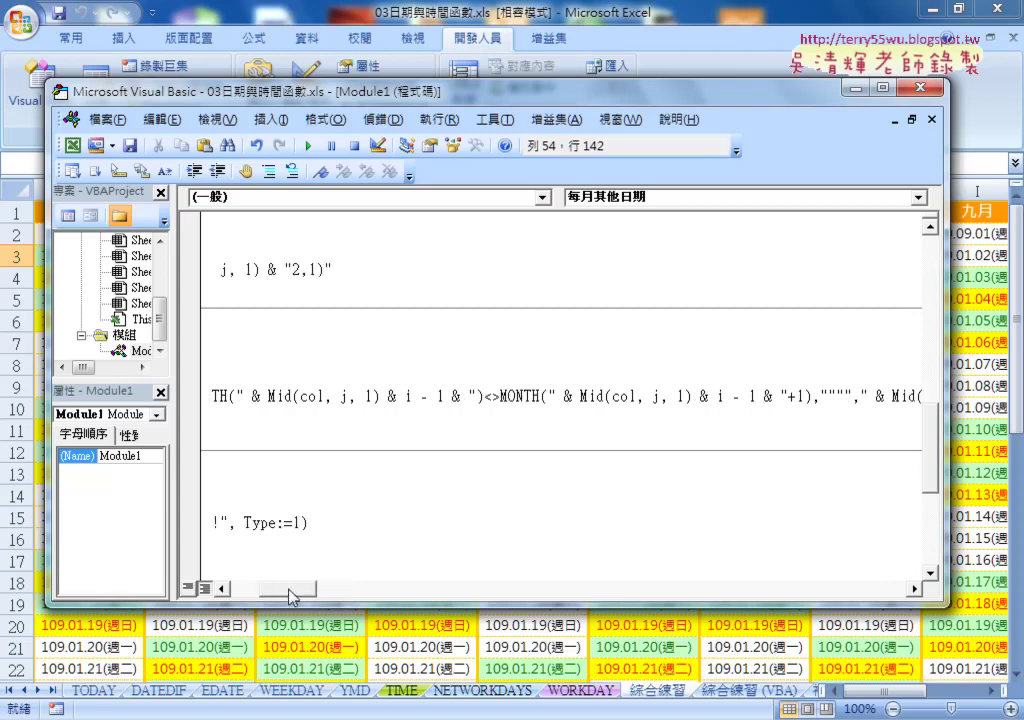
pyautogui.click(351, 380)
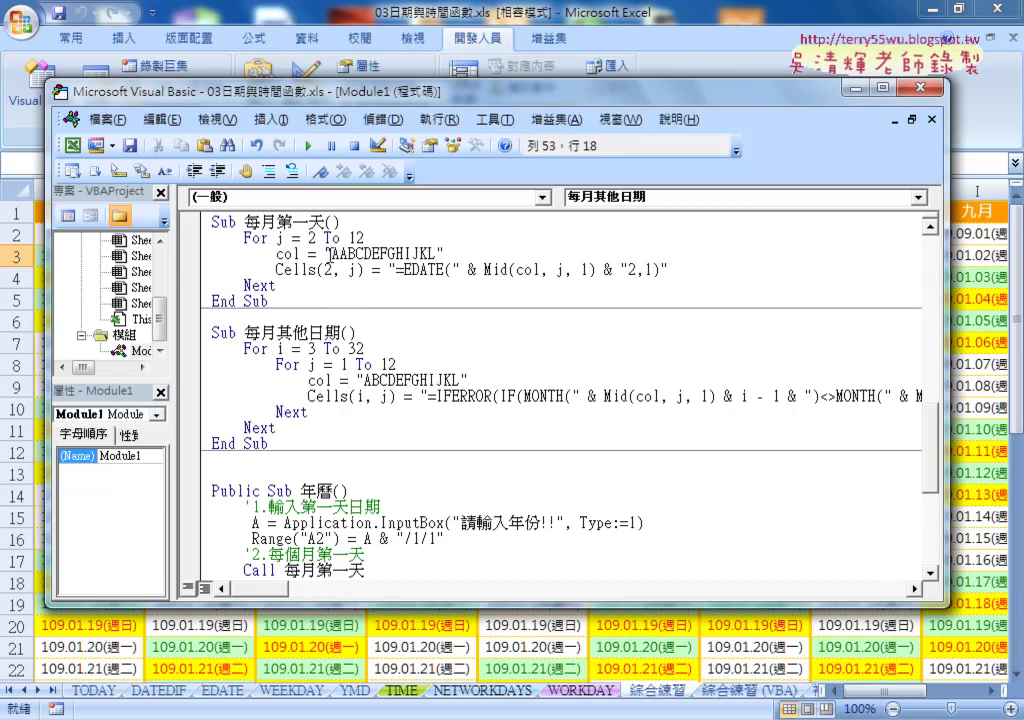
pyautogui.click(305, 152)
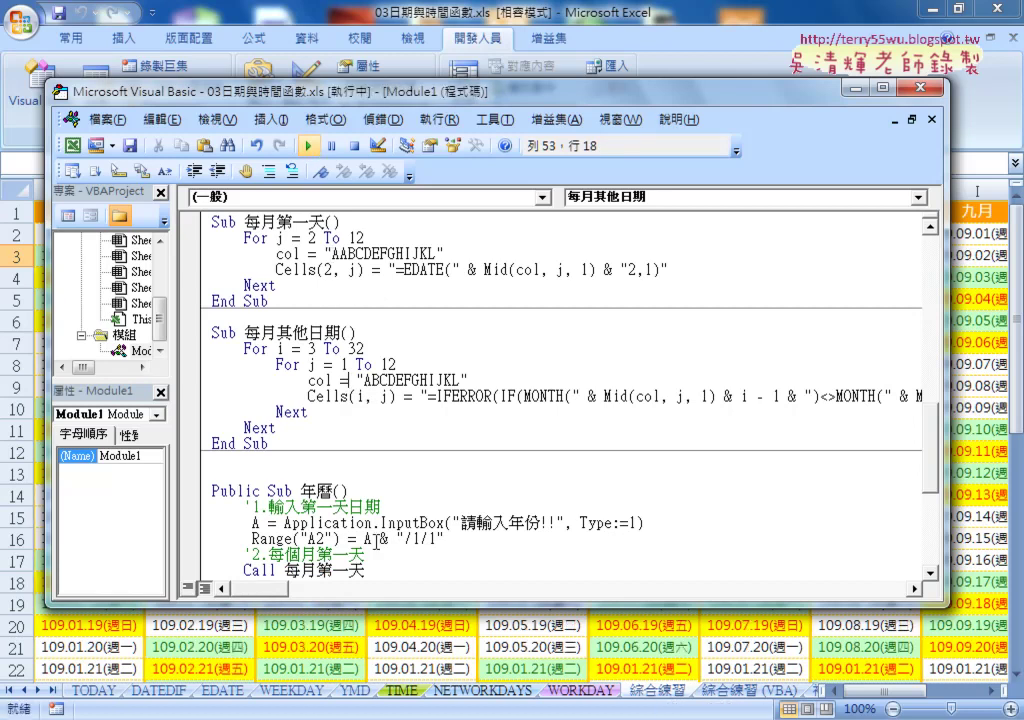
# Check the formulas in B2, B3 and C3, confirming C3 references column C.
pyautogui.click(393, 648)
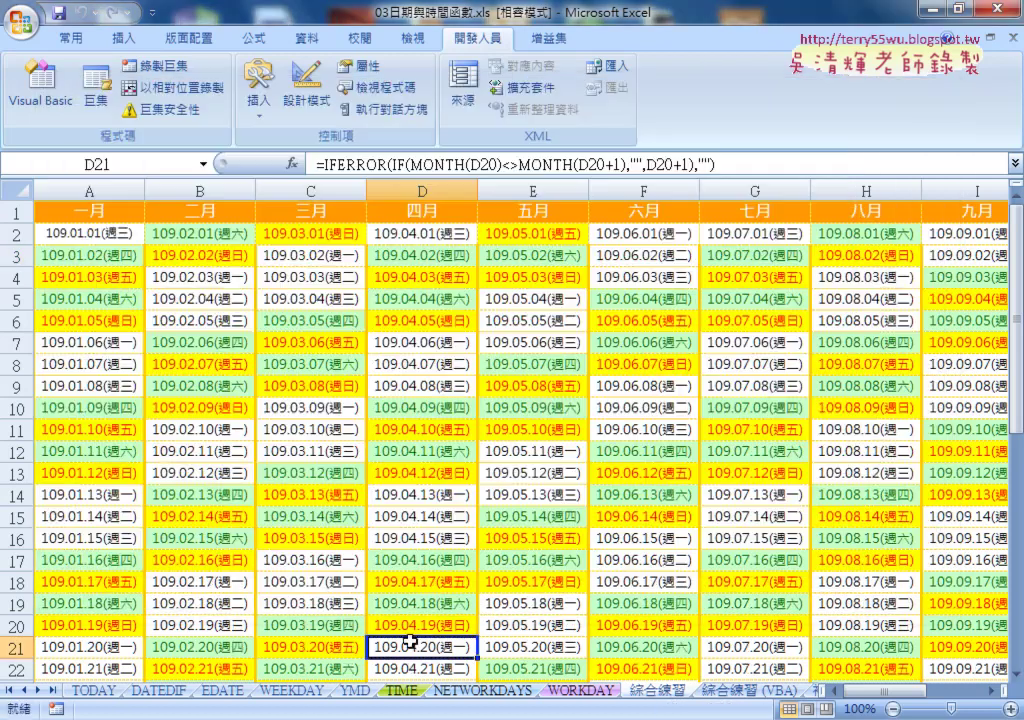
pyautogui.click(197, 258)
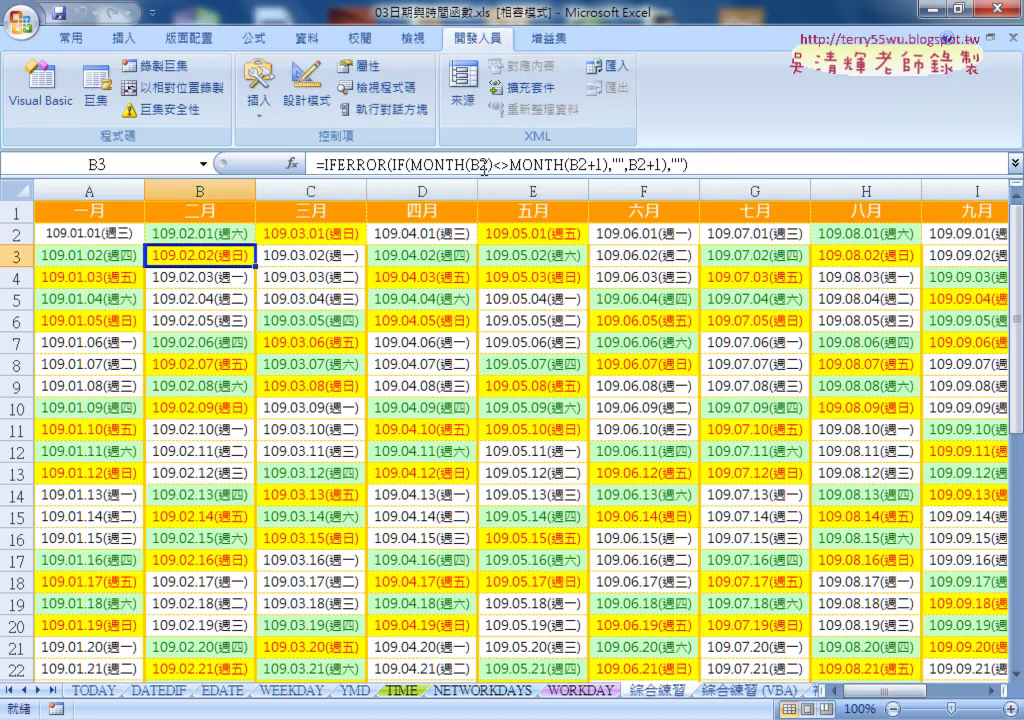
pyautogui.click(205, 232)
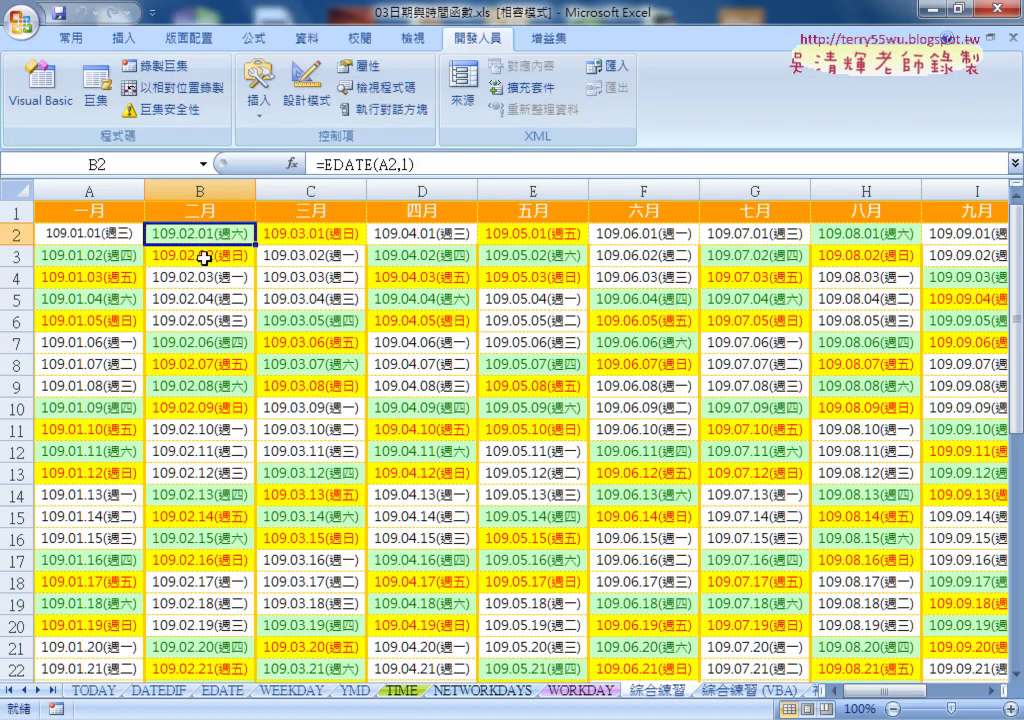
pyautogui.click(204, 258)
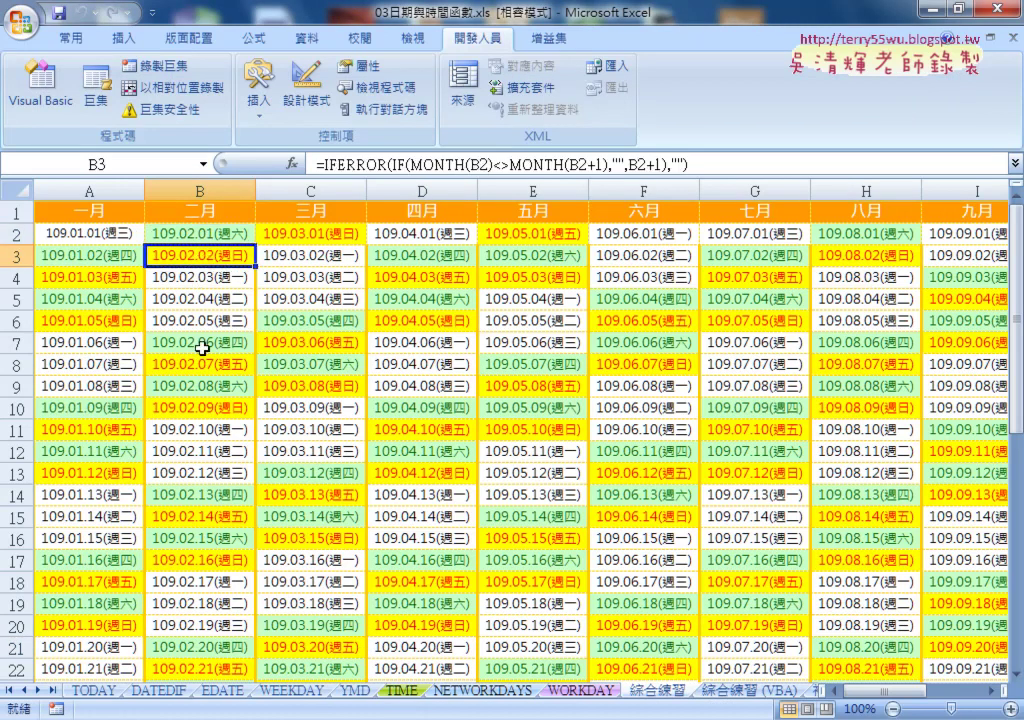
pyautogui.click(323, 256)
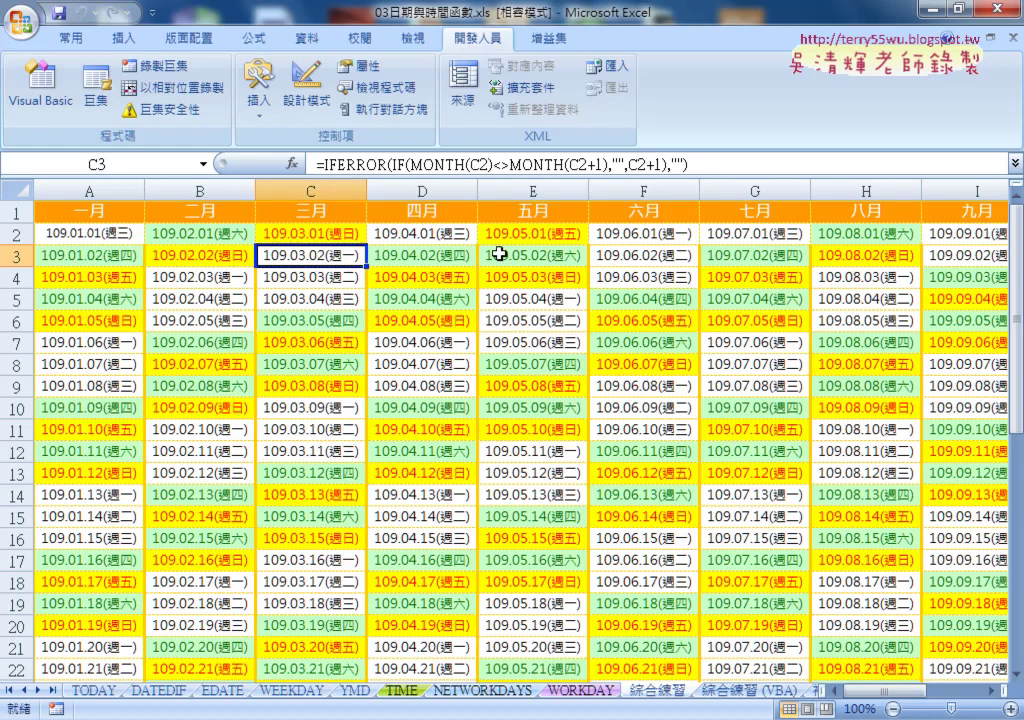
# Scroll across to December's column L, then reopen the Visual Basic editor maximized.
pyautogui.moveTo(889, 690); pyautogui.dragTo(942, 698)
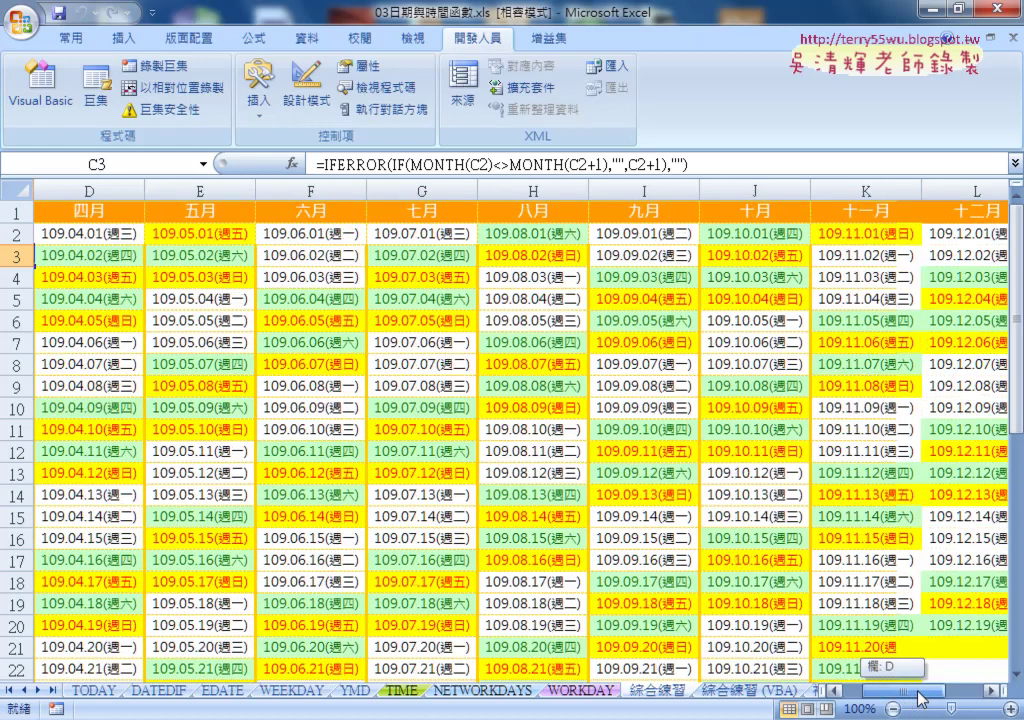
pyautogui.scroll(-3, 780, 492)
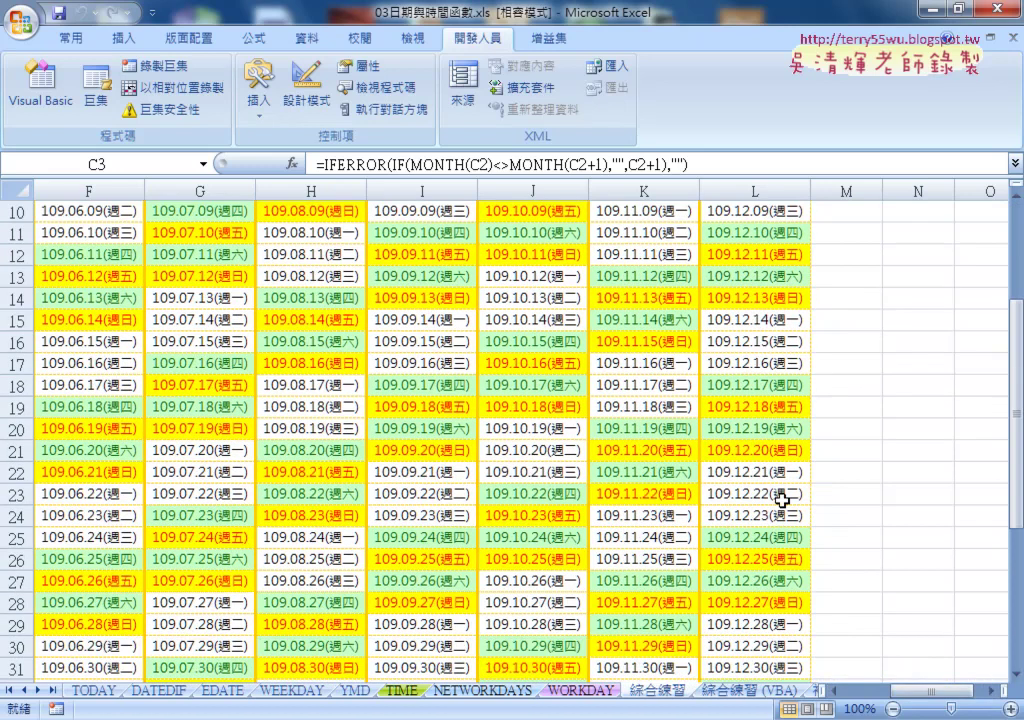
pyautogui.scroll(3, 780, 492)
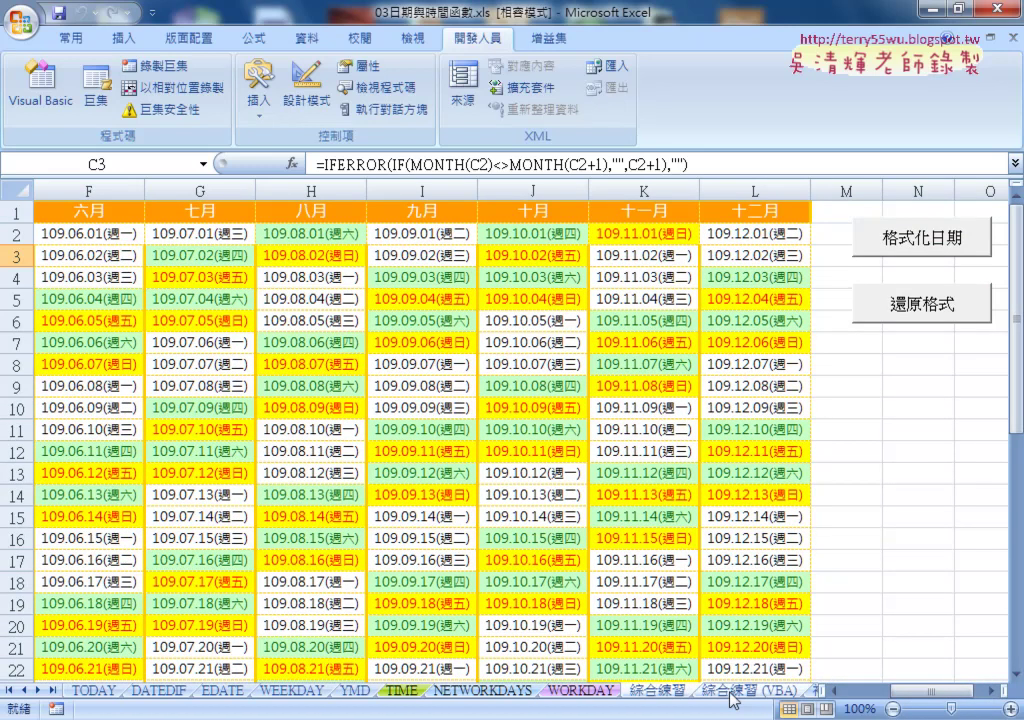
pyautogui.click(32, 85)
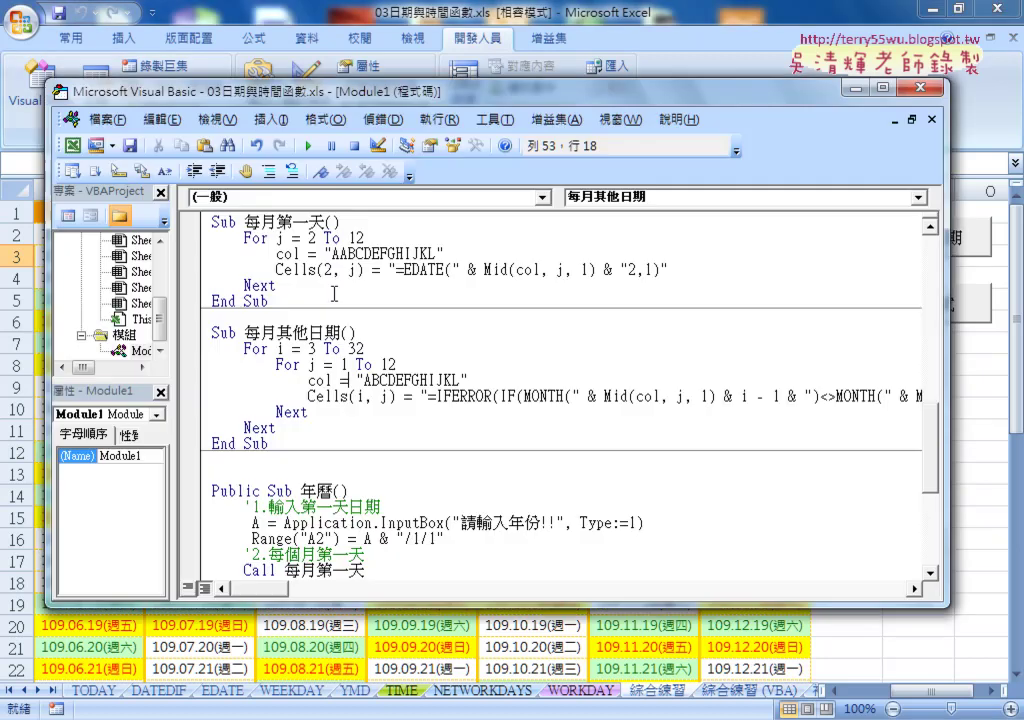
pyautogui.doubleClick(700, 88)
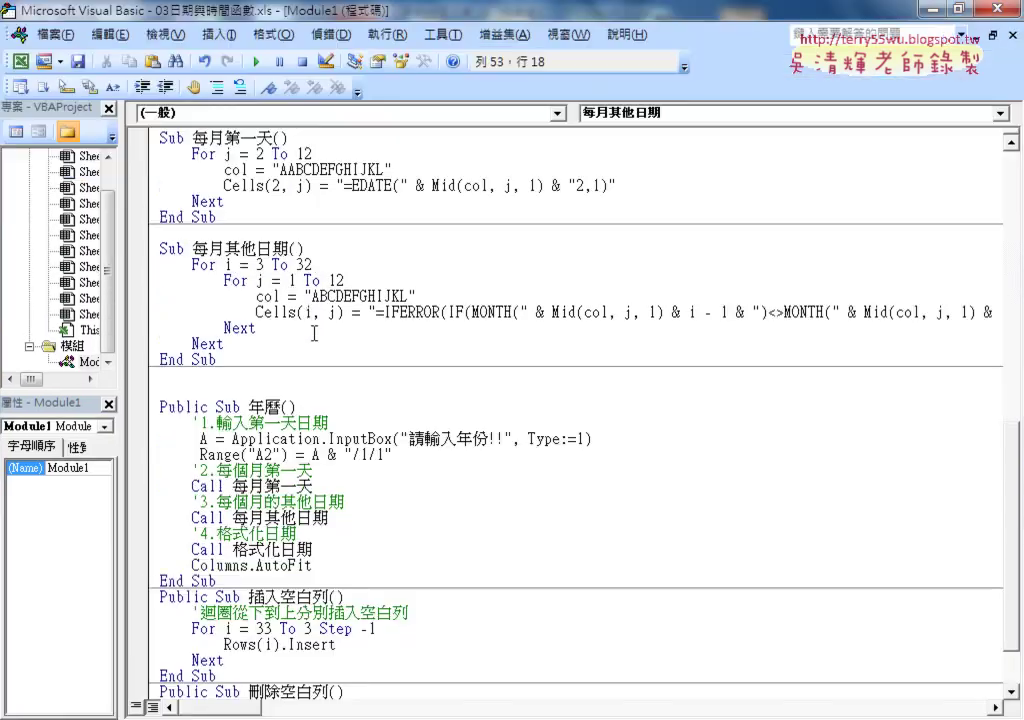
pyautogui.click(199, 265)
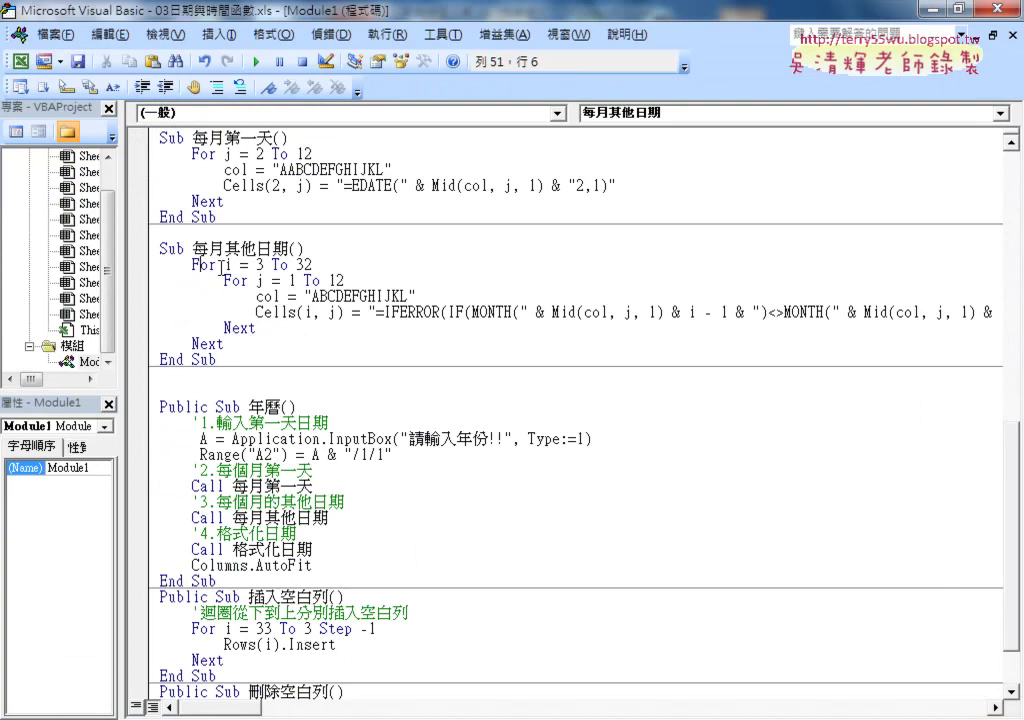
pyautogui.doubleClick(231, 265)
pyautogui.doubleClick(260, 281)
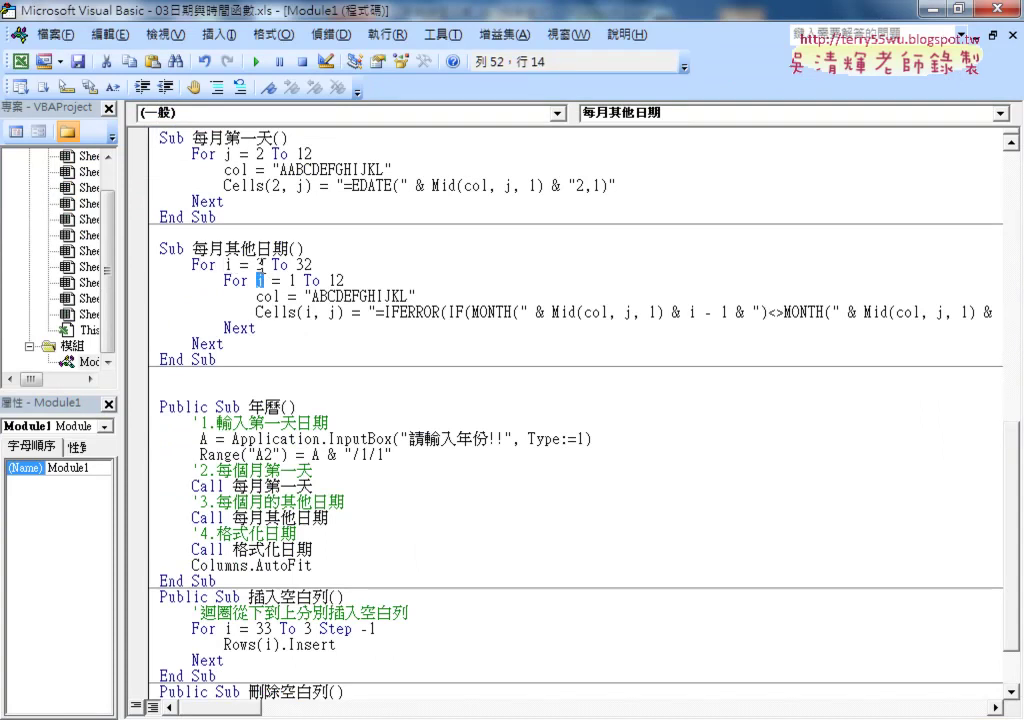
pyautogui.click(258, 265)
pyautogui.moveTo(314, 265); pyautogui.dragTo(297, 265)
pyautogui.click(311, 281)
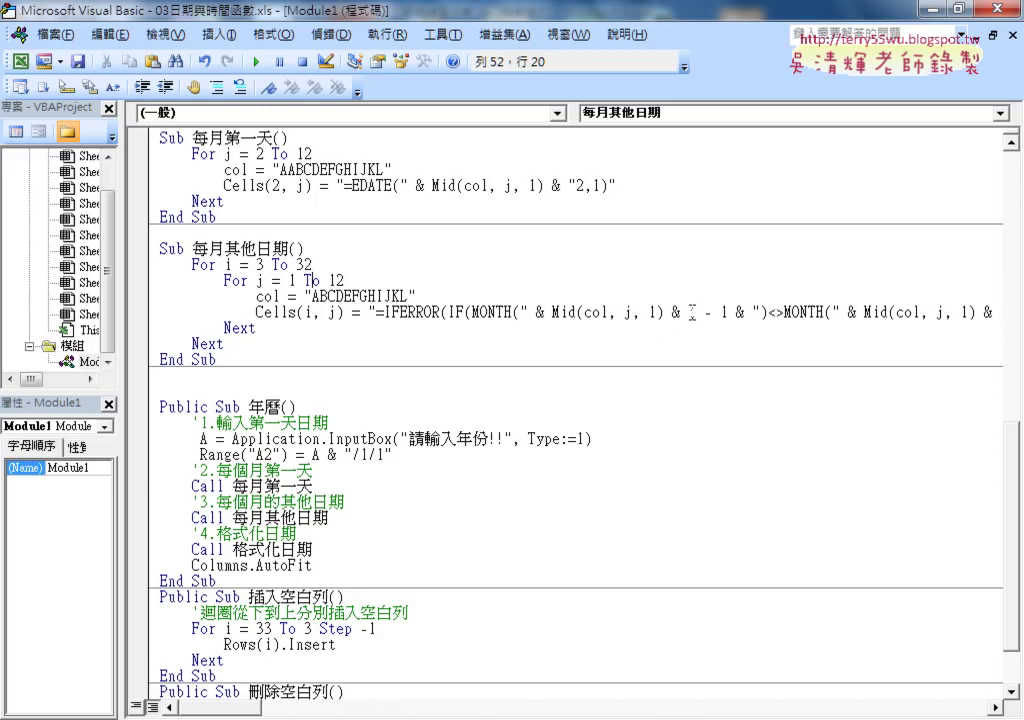
pyautogui.moveTo(690, 313); pyautogui.dragTo(727, 313)
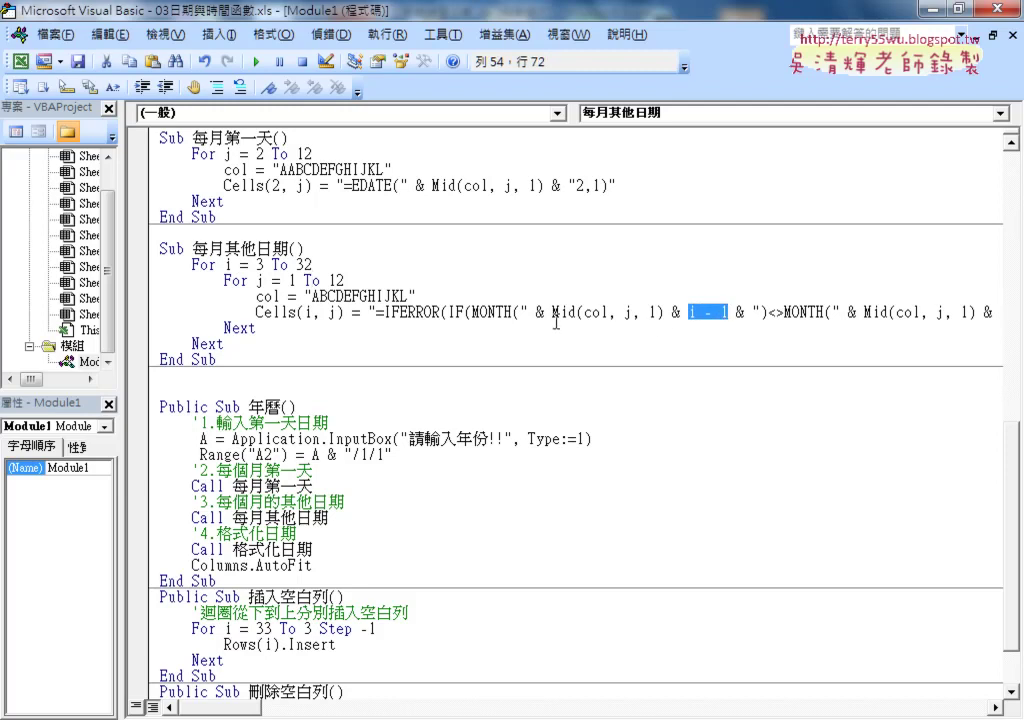
pyautogui.moveTo(528, 313); pyautogui.dragTo(664, 313)
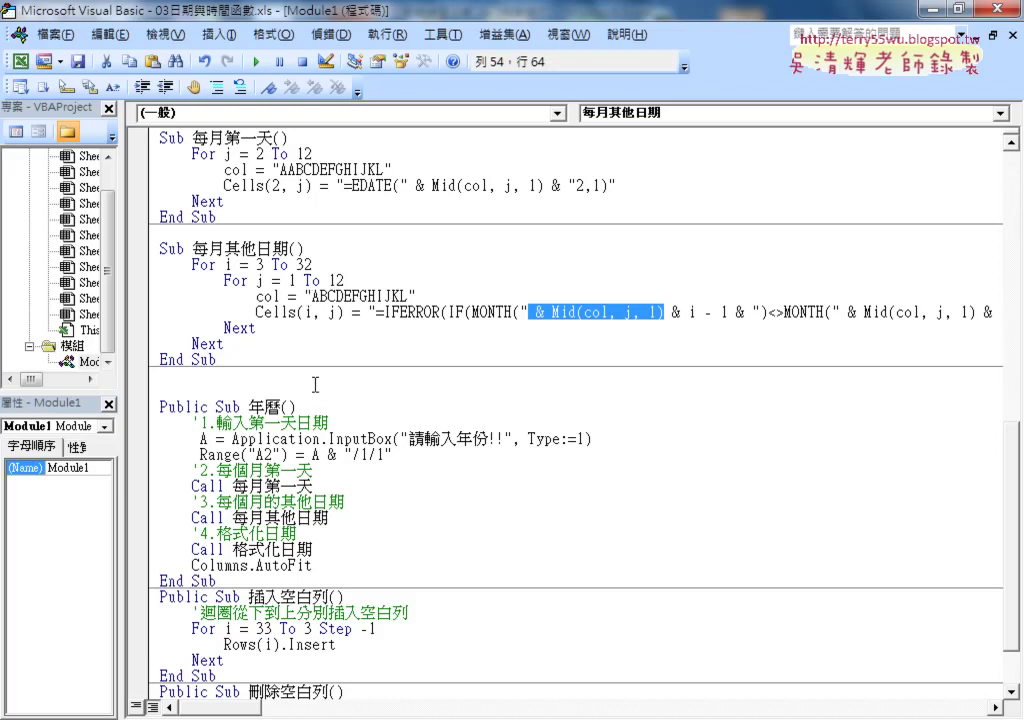
pyautogui.click(257, 438)
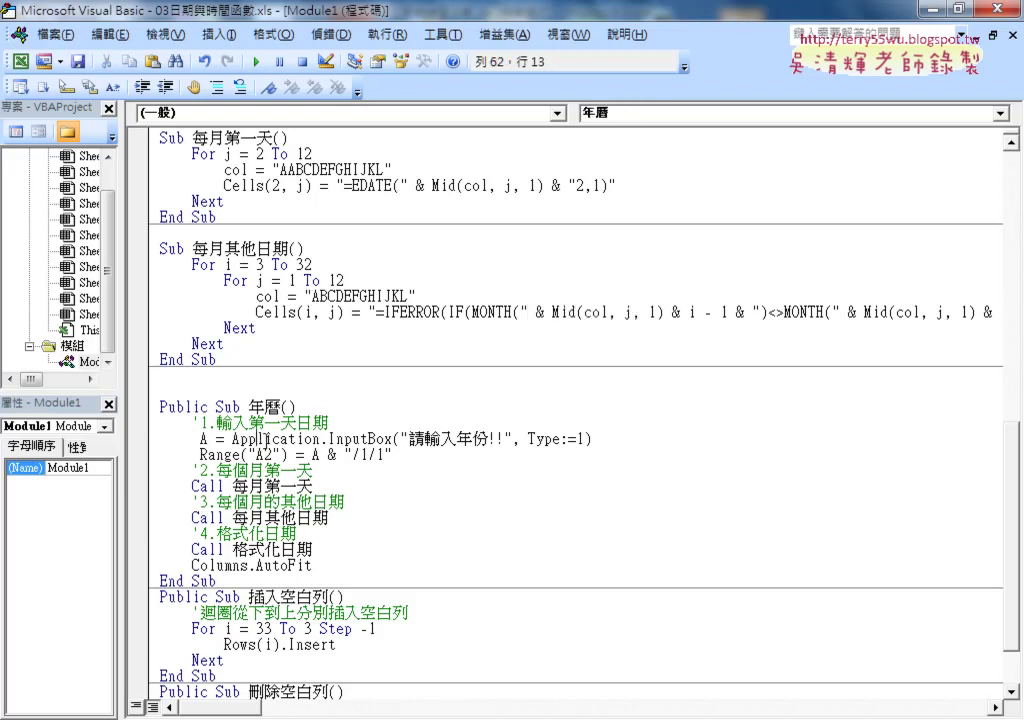
# Review the 年曆 macro's calls to 每月第一天 and 格式化日期 and its Columns AutoFit, then minimize the editor.
pyautogui.scroll(-2, 209, 353)
pyautogui.click(364, 359)
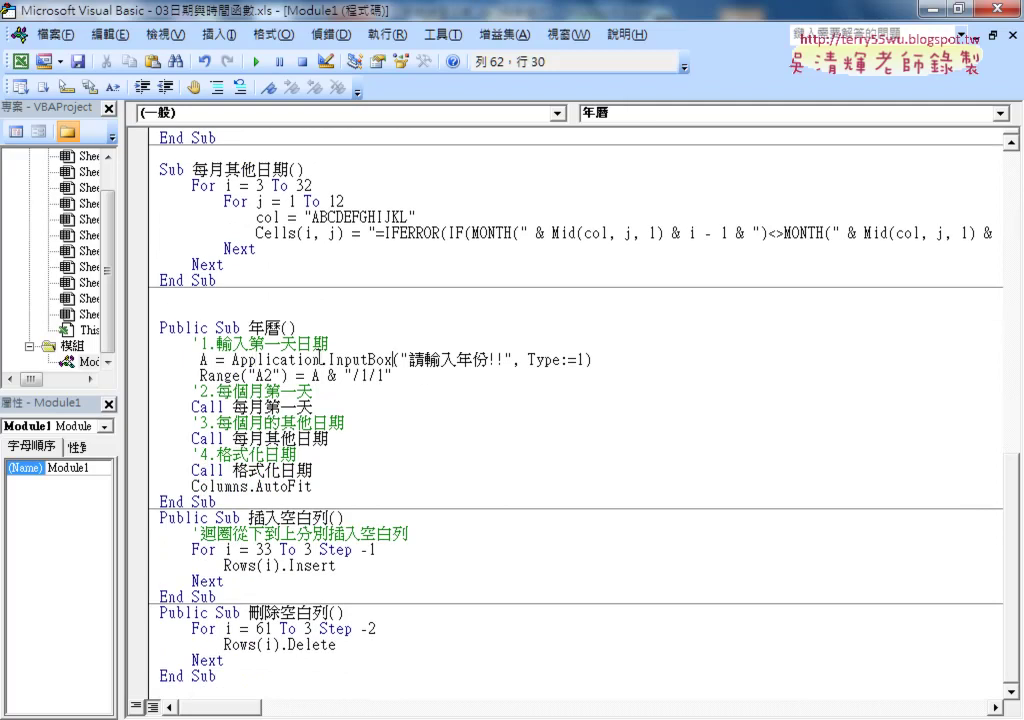
pyautogui.click(265, 407)
pyautogui.press('Down')
pyautogui.press('Down')
pyautogui.moveTo(312, 470); pyautogui.dragTo(236, 470)
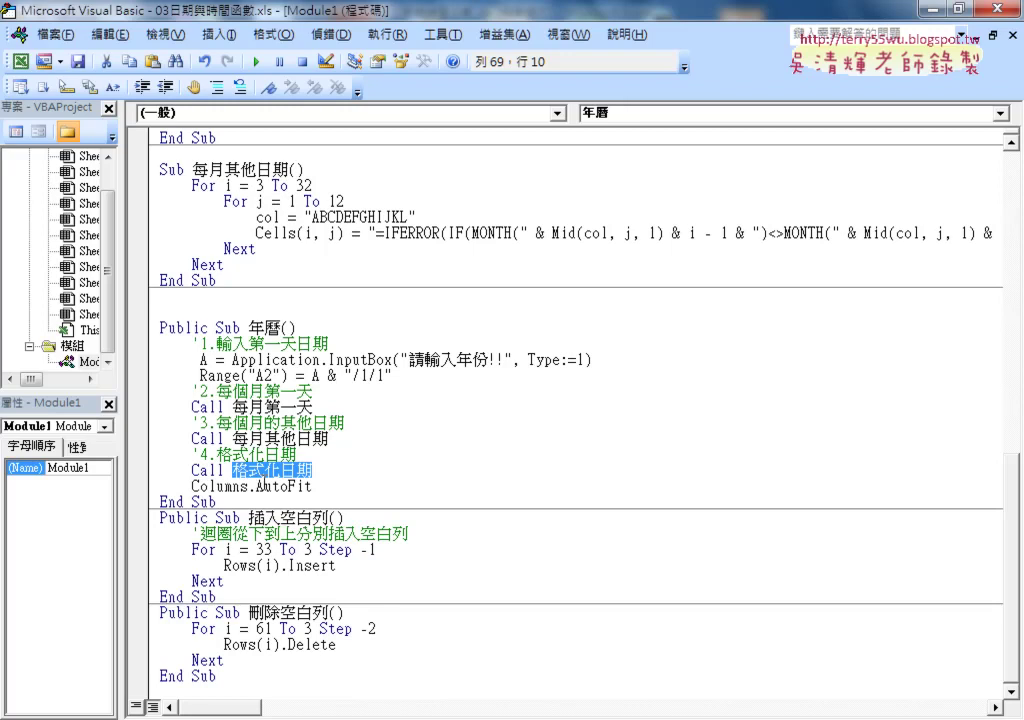
pyautogui.moveTo(194, 486); pyautogui.dragTo(250, 488)
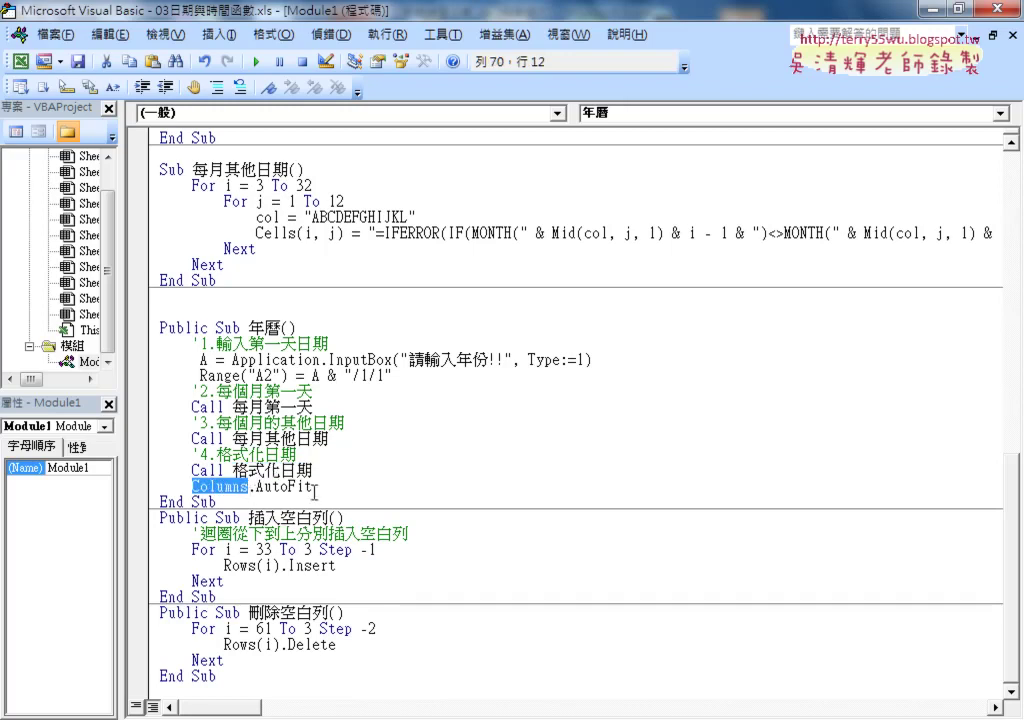
pyautogui.moveTo(312, 487); pyautogui.dragTo(250, 488)
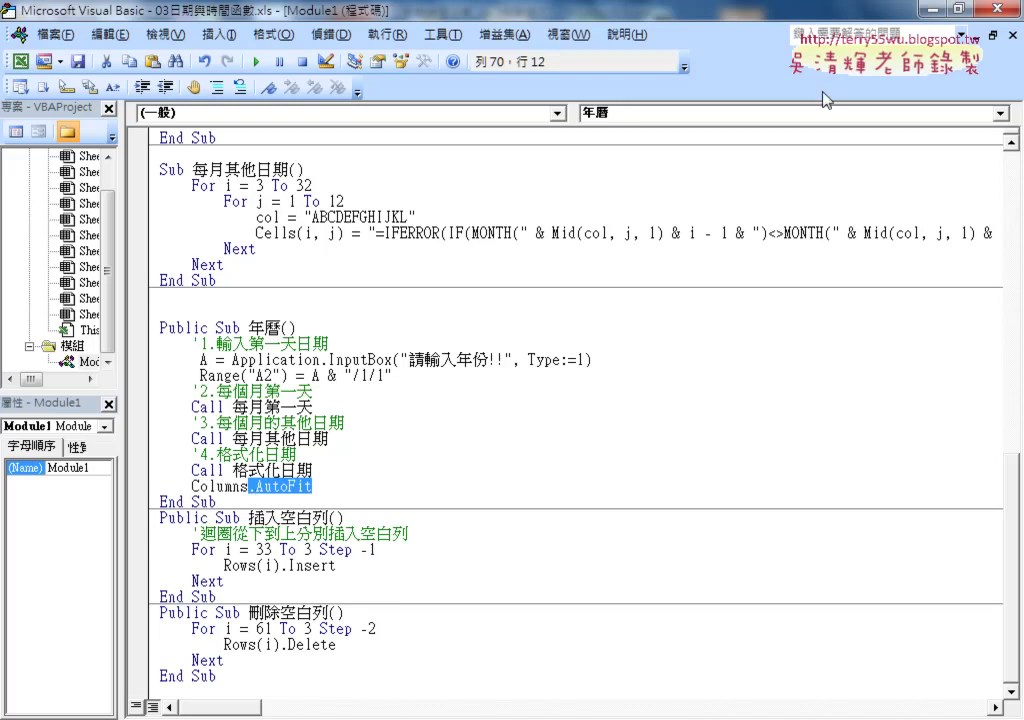
pyautogui.click(930, 10)
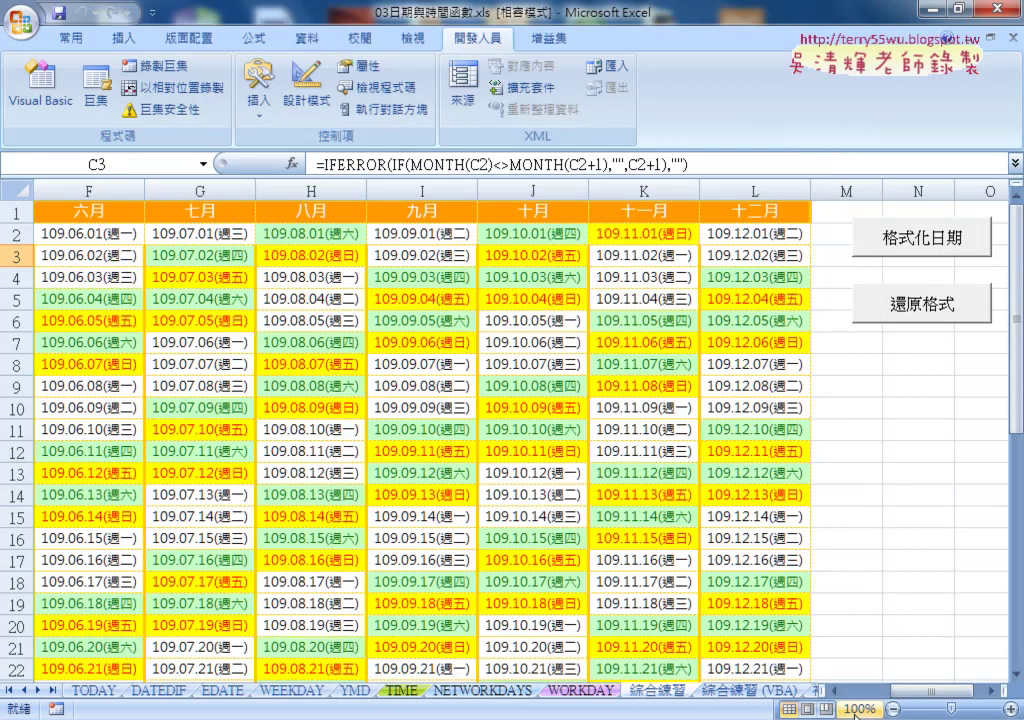
# On the 綜合練習(VBA) sheet, run 年曆 with year 2022 to fill all twelve months with 111 dates.
pyautogui.click(757, 690)
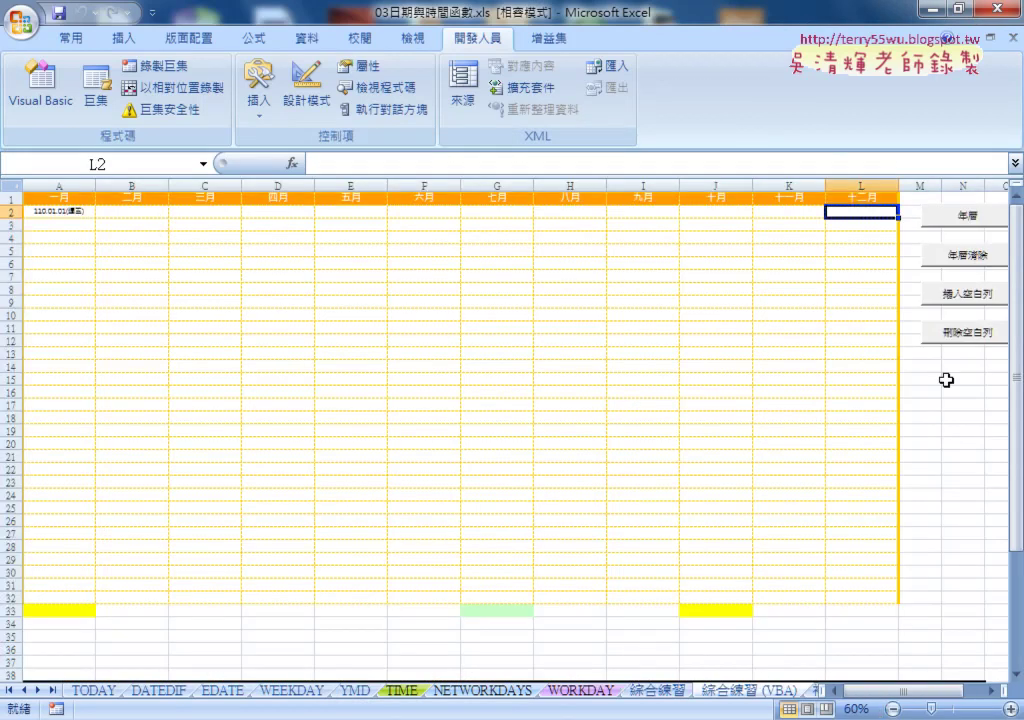
pyautogui.click(946, 218)
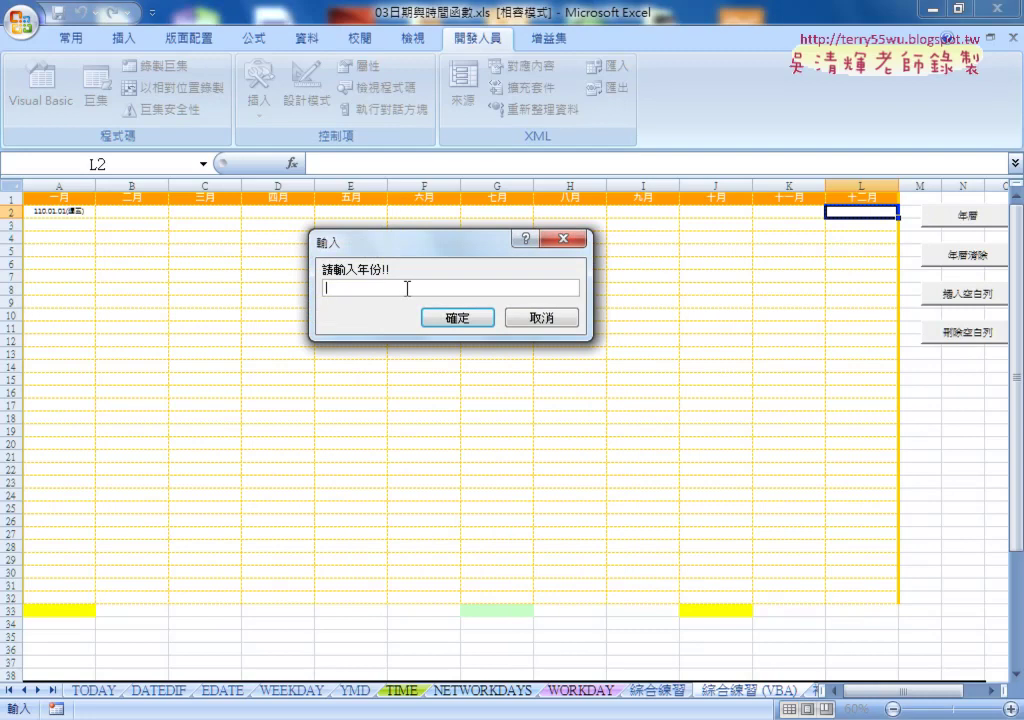
pyautogui.write('2022')
pyautogui.click(427, 320)
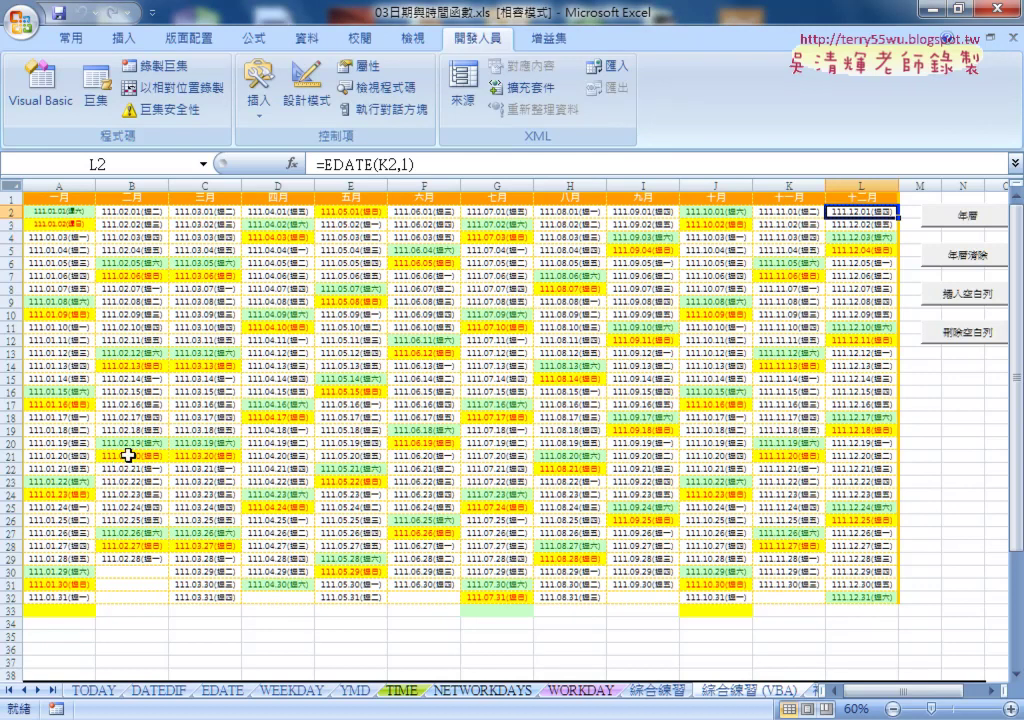
# Clear the calendar with 年曆清除, then rerun 年曆 for 2025 to get year-114 dates.
pyautogui.click(943, 258)
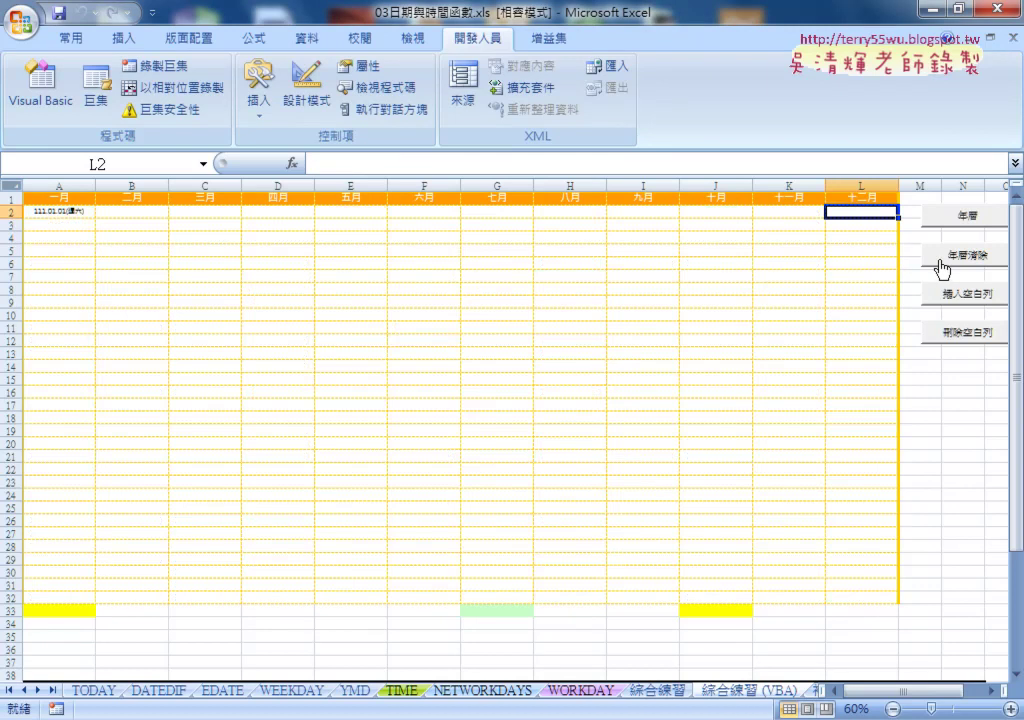
pyautogui.click(940, 217)
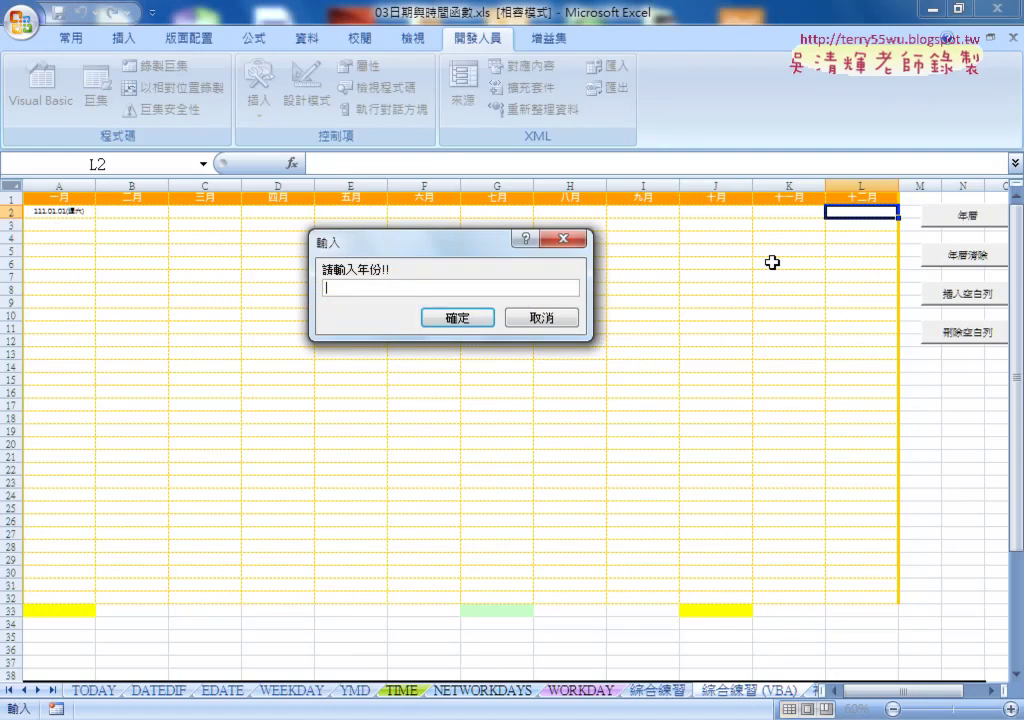
pyautogui.write('2025')
pyautogui.press('Return')
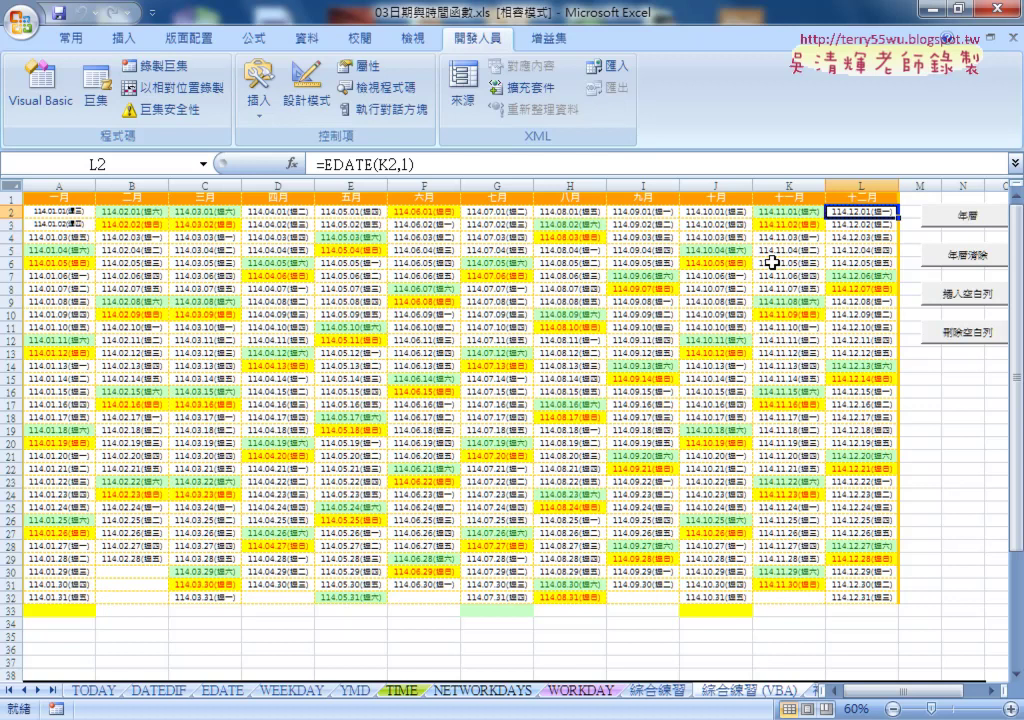
pyautogui.click(40, 90)
pyautogui.scroll(3, 300, 380)
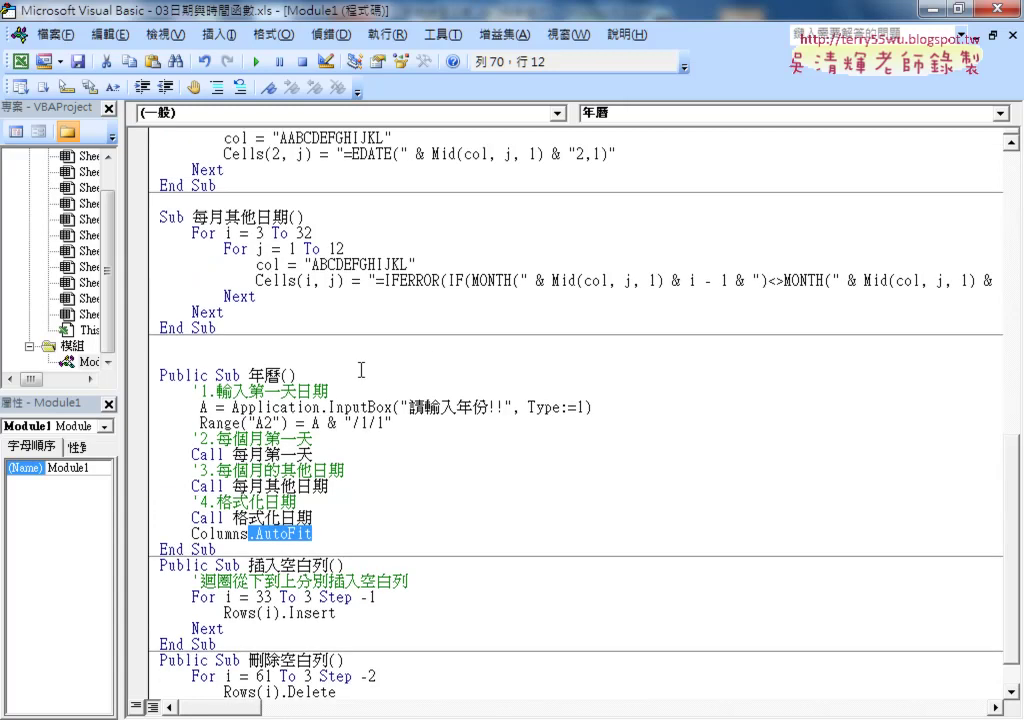
pyautogui.scroll(-3, 250, 390)
pyautogui.click(194, 404)
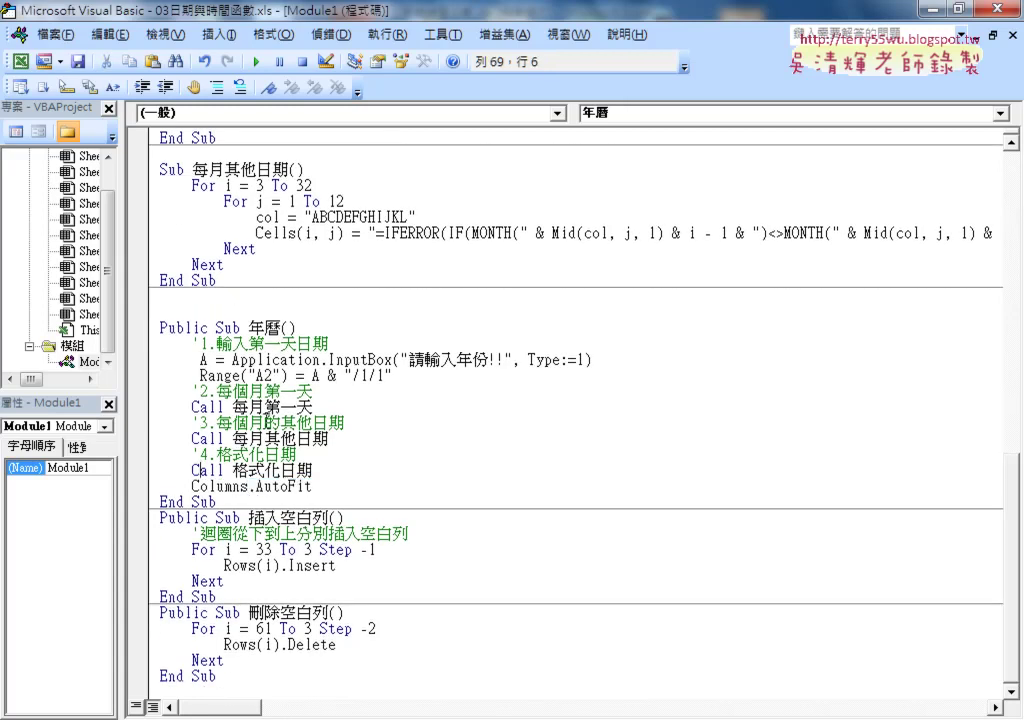
pyautogui.moveTo(232, 407); pyautogui.dragTo(312, 407)
pyautogui.moveTo(232, 438); pyautogui.dragTo(328, 438)
pyautogui.moveTo(232, 470); pyautogui.dragTo(312, 470)
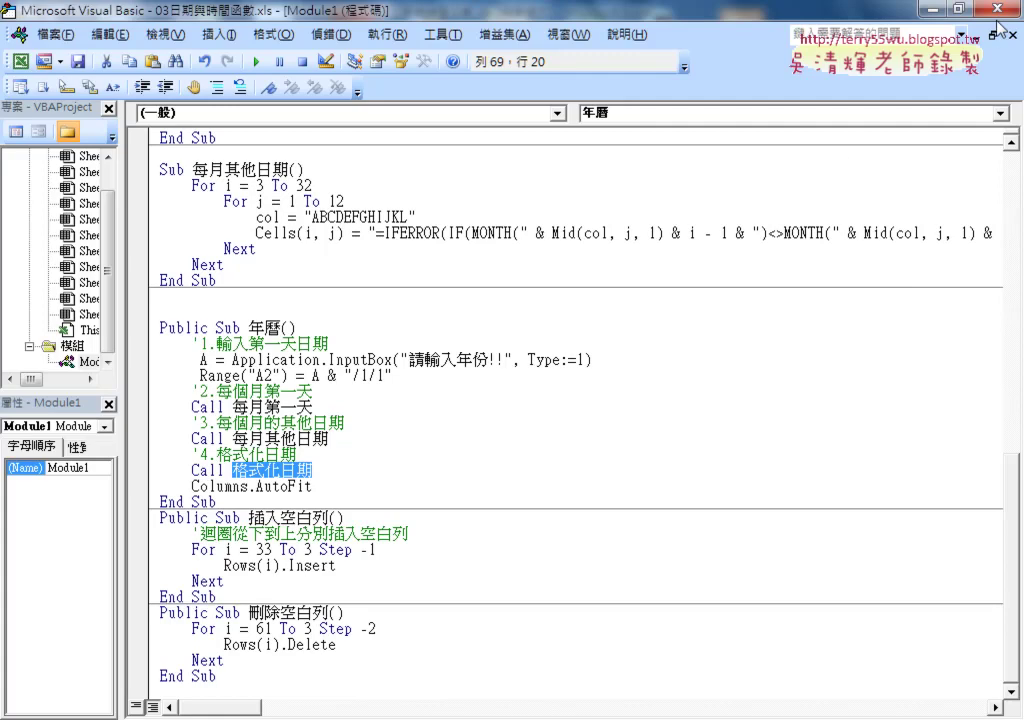
pyautogui.hotkey('alt', 'F11')
# Insert blank rows between the date rows with 插入空白列, then remove them with 刪除空白列.
pyautogui.click(855, 404)
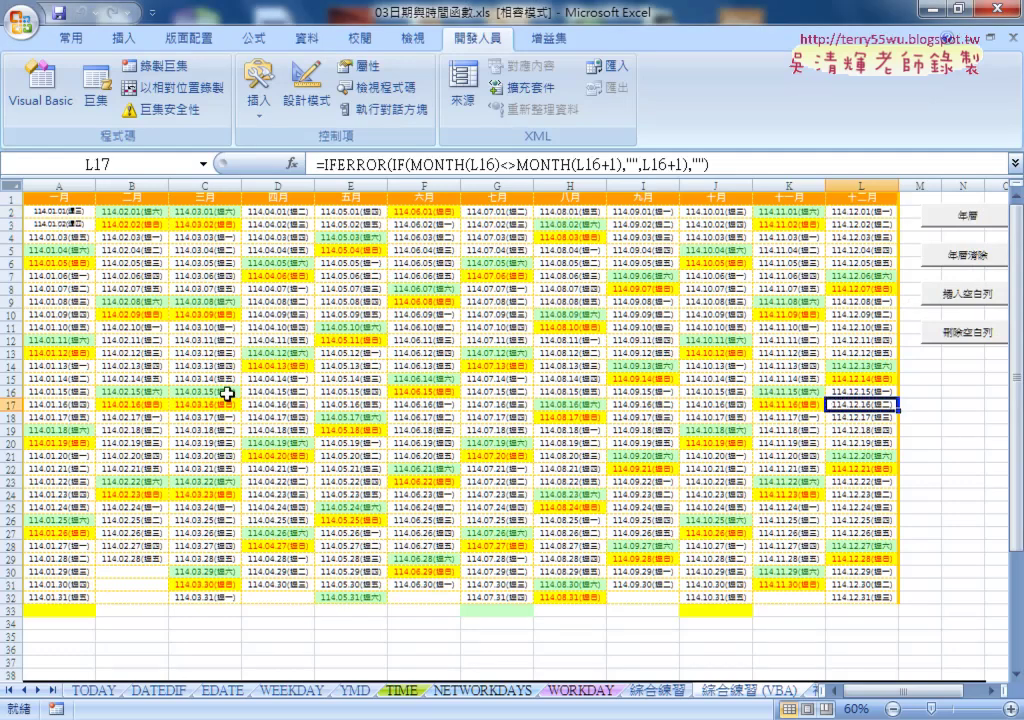
pyautogui.click(961, 297)
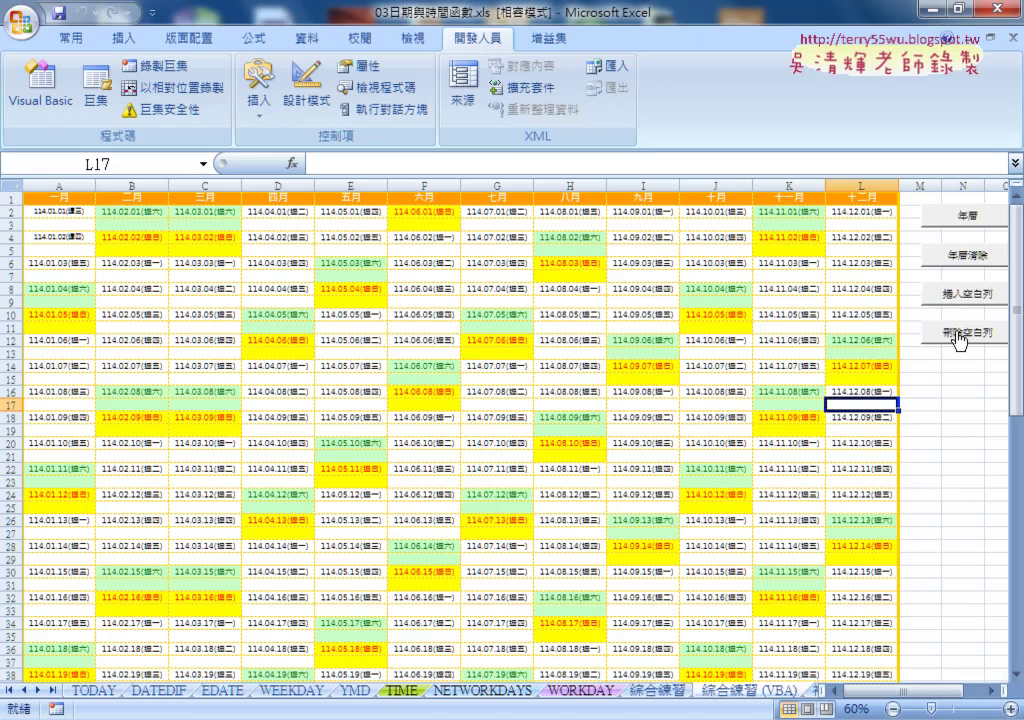
pyautogui.click(960, 338)
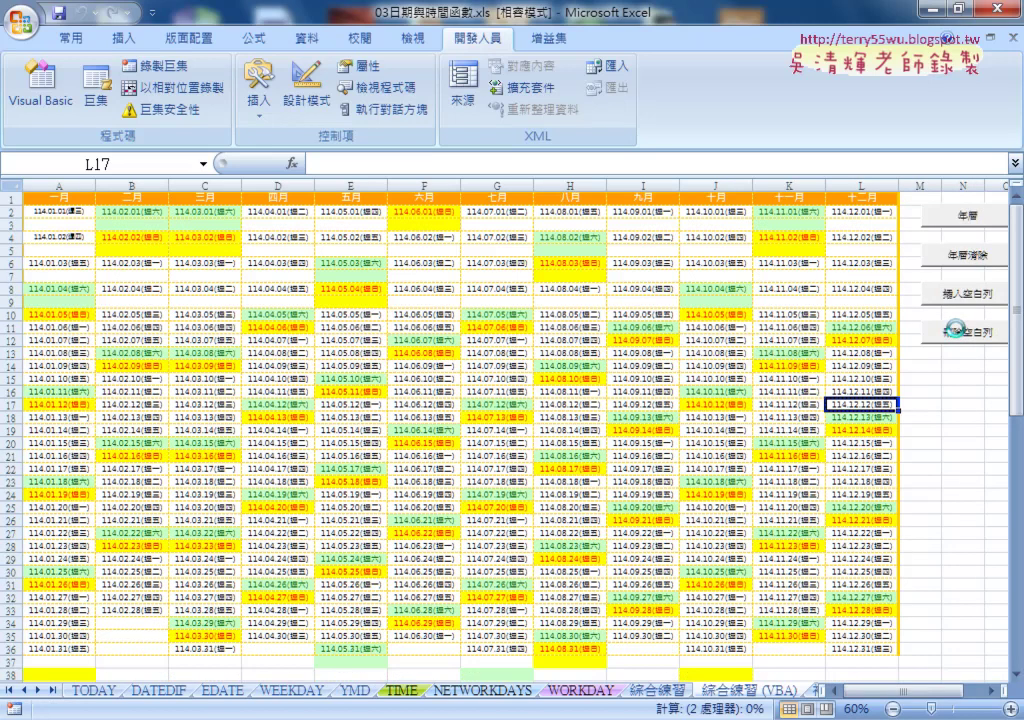
pyautogui.click(11, 225)
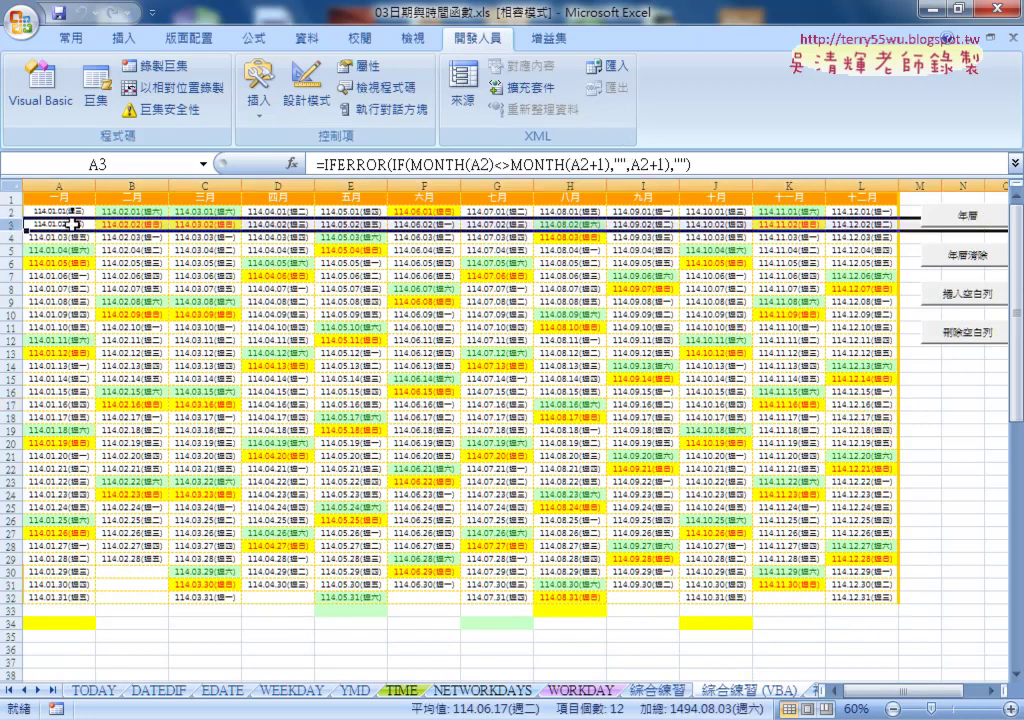
pyautogui.rightClick(75, 225)
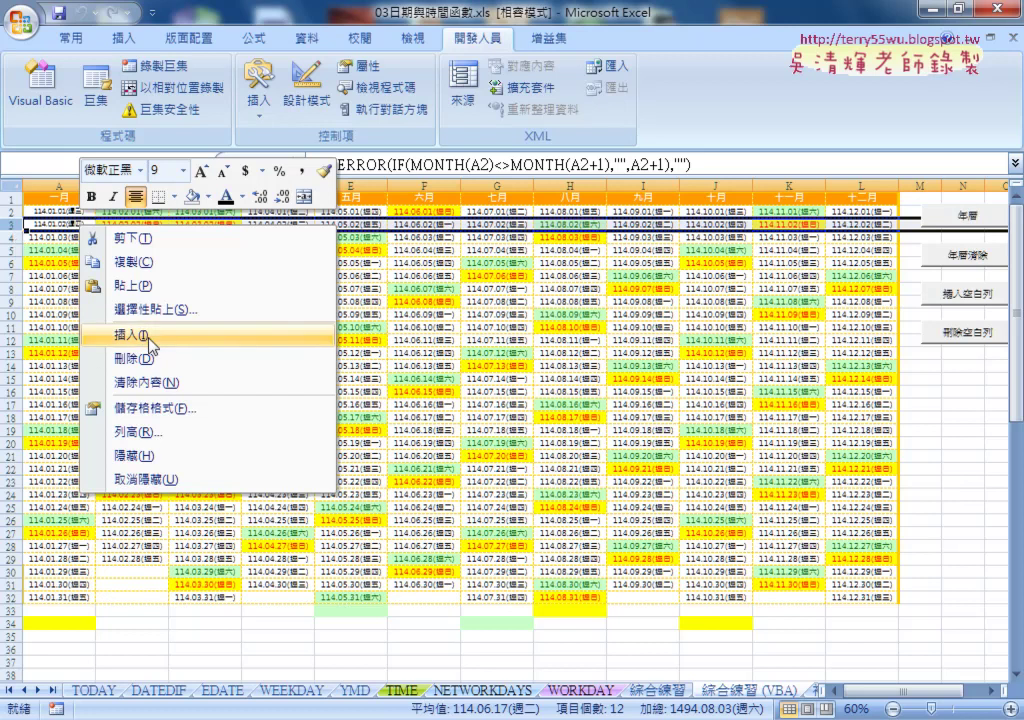
pyautogui.click(140, 335)
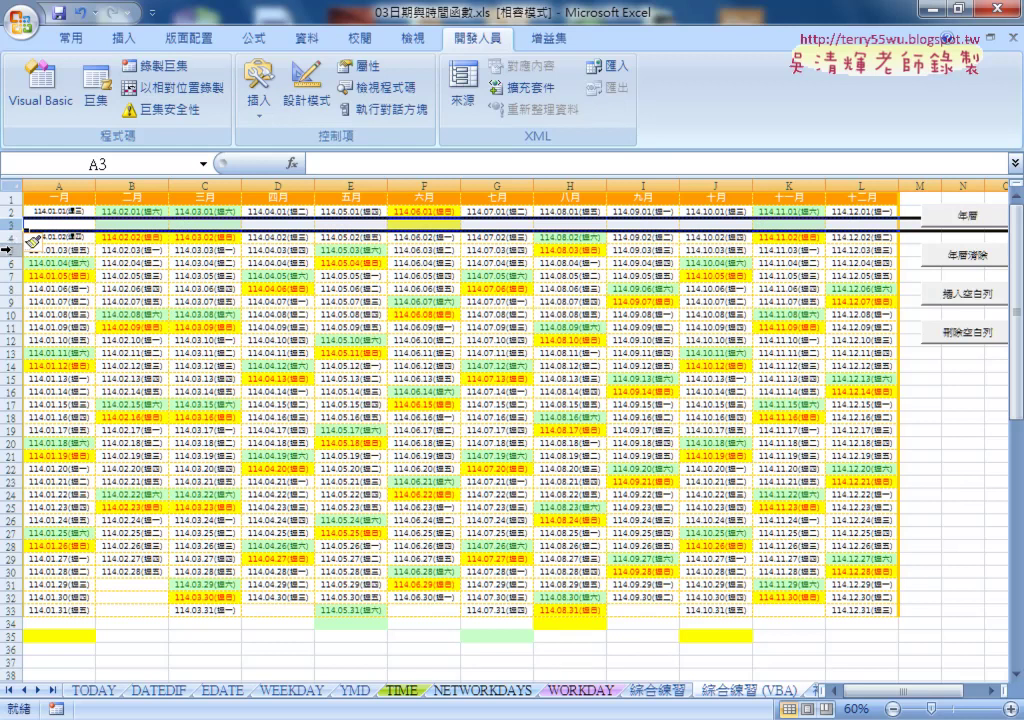
pyautogui.click(7, 251)
pyautogui.rightClick(104, 257)
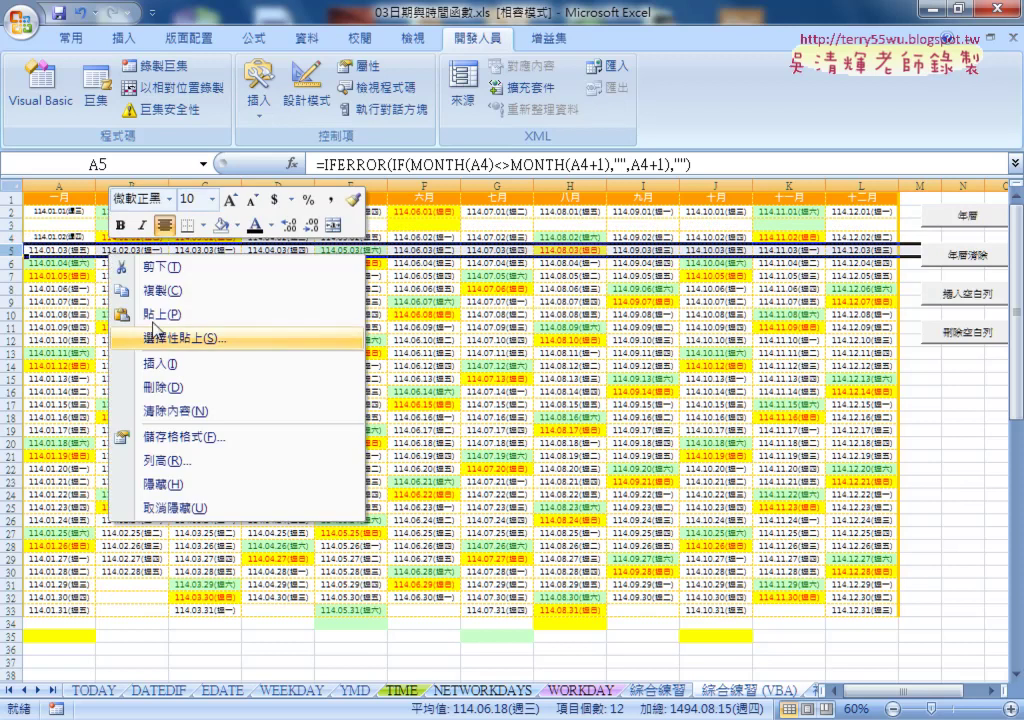
pyautogui.click(152, 365)
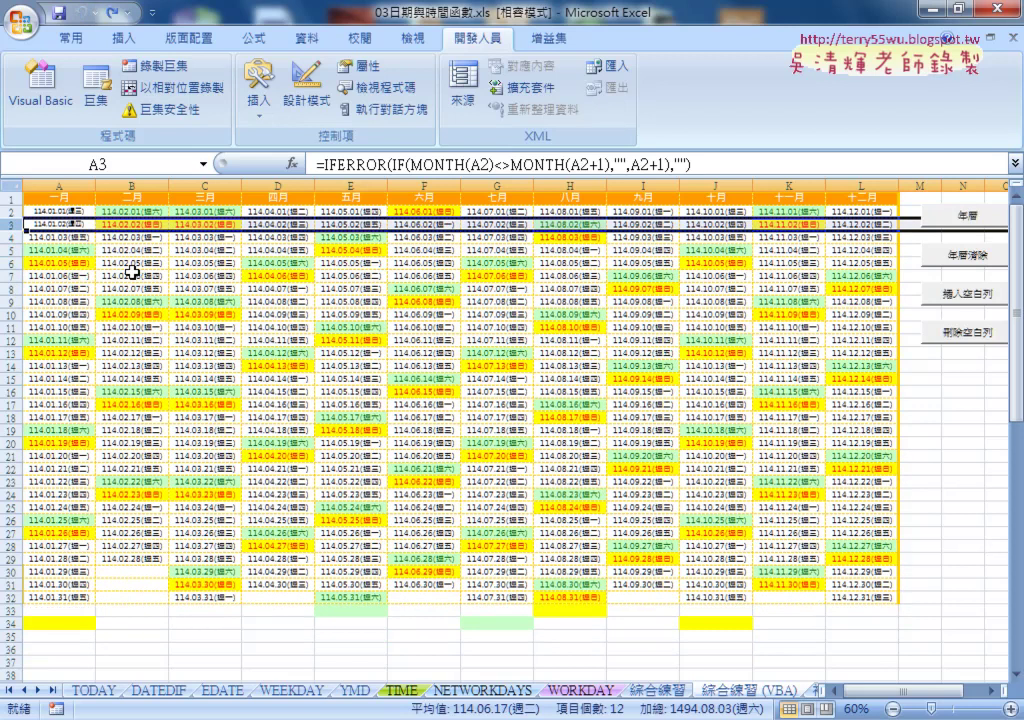
# Insert a blank row at row 32, undo it, then switch to 程式碼.docx in Google Docs.
pyautogui.click(8, 599)
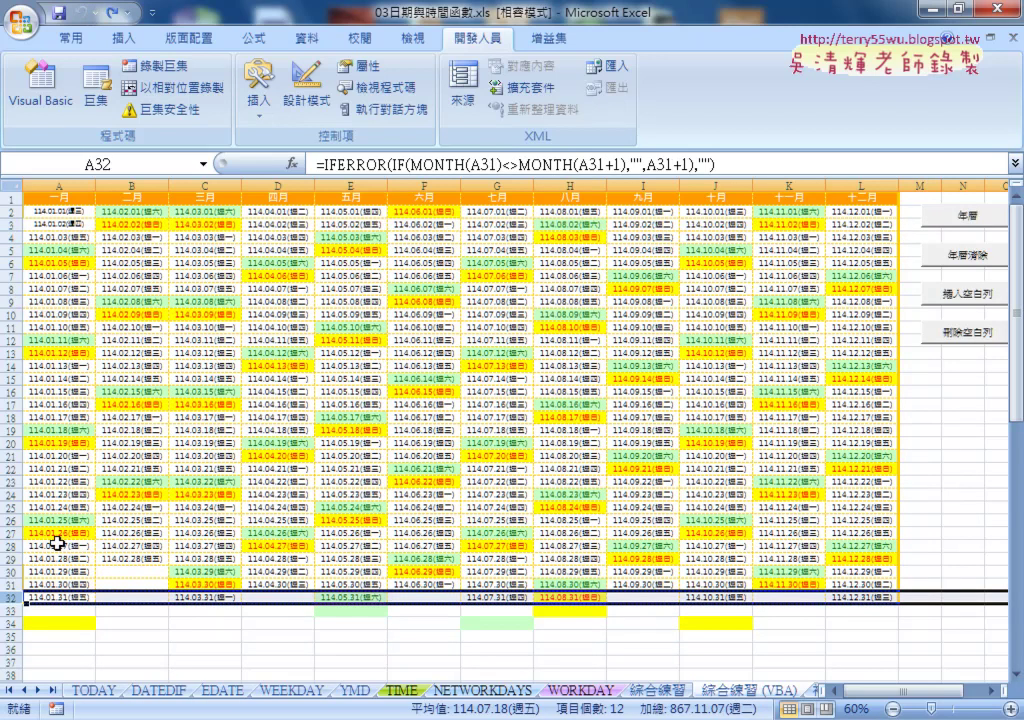
pyautogui.rightClick(22, 600)
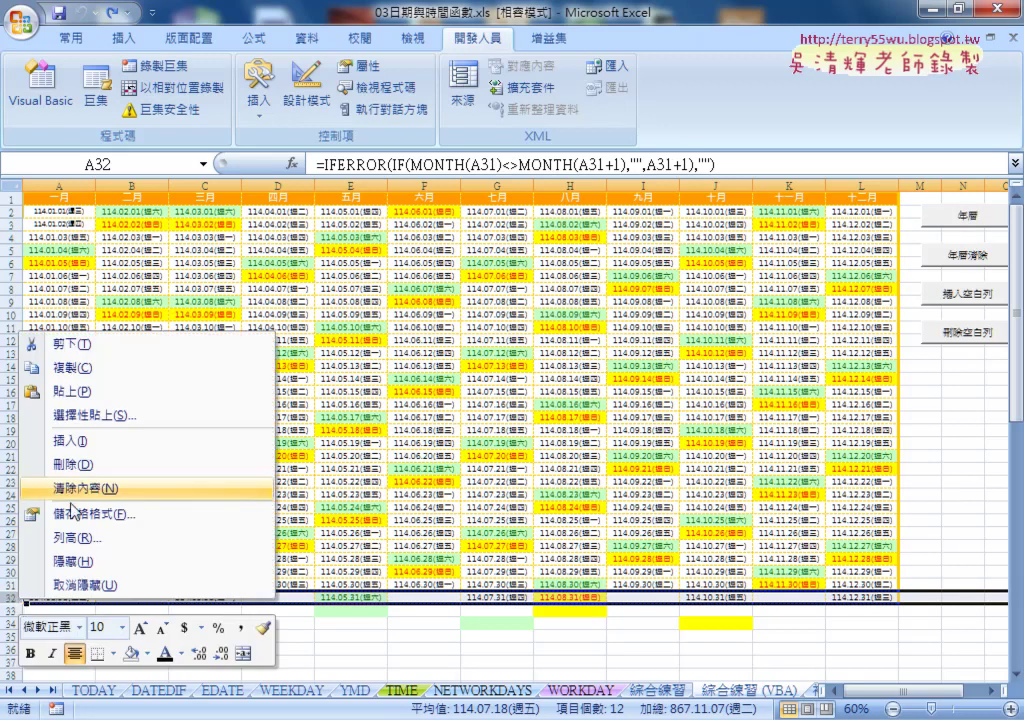
pyautogui.click(60, 440)
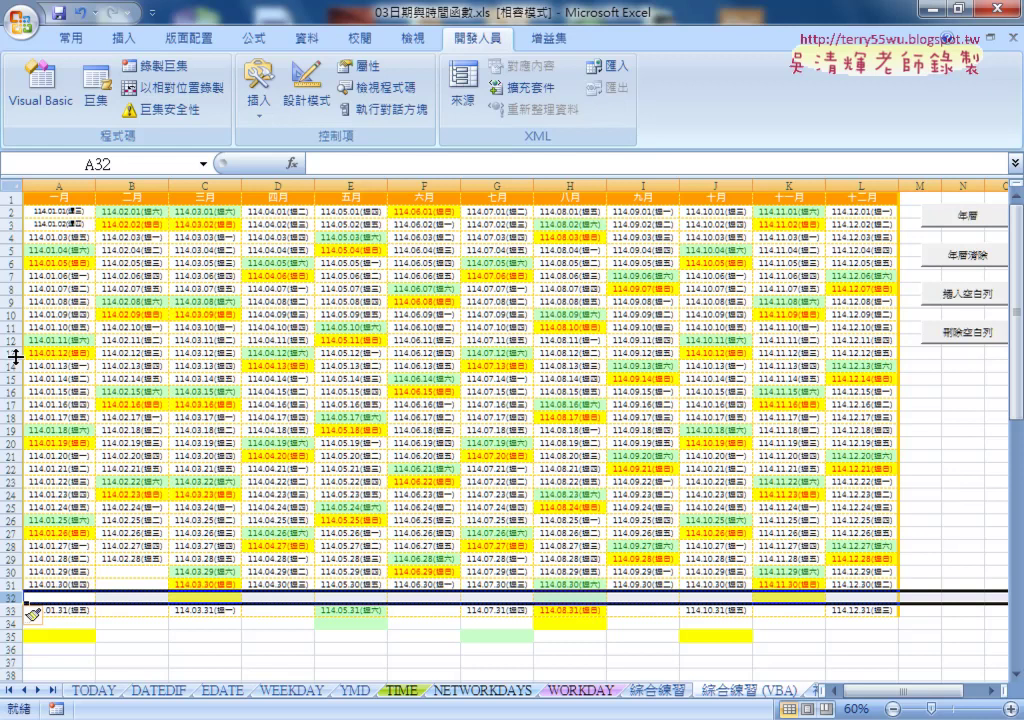
pyautogui.hotkey('ctrl', 'z')
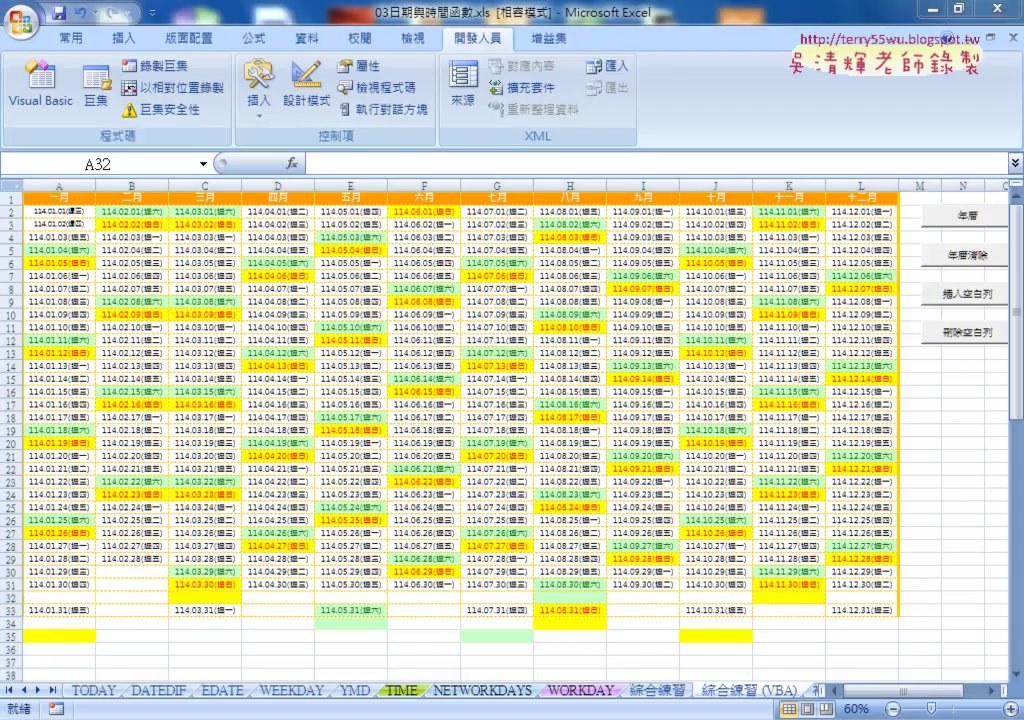
pyautogui.hotkey('alt', 'Tab')
# Select the 年曆 macro in 程式碼.docx from Public Sub 年曆() through End Sub.
pyautogui.scroll(2, 315, 548)
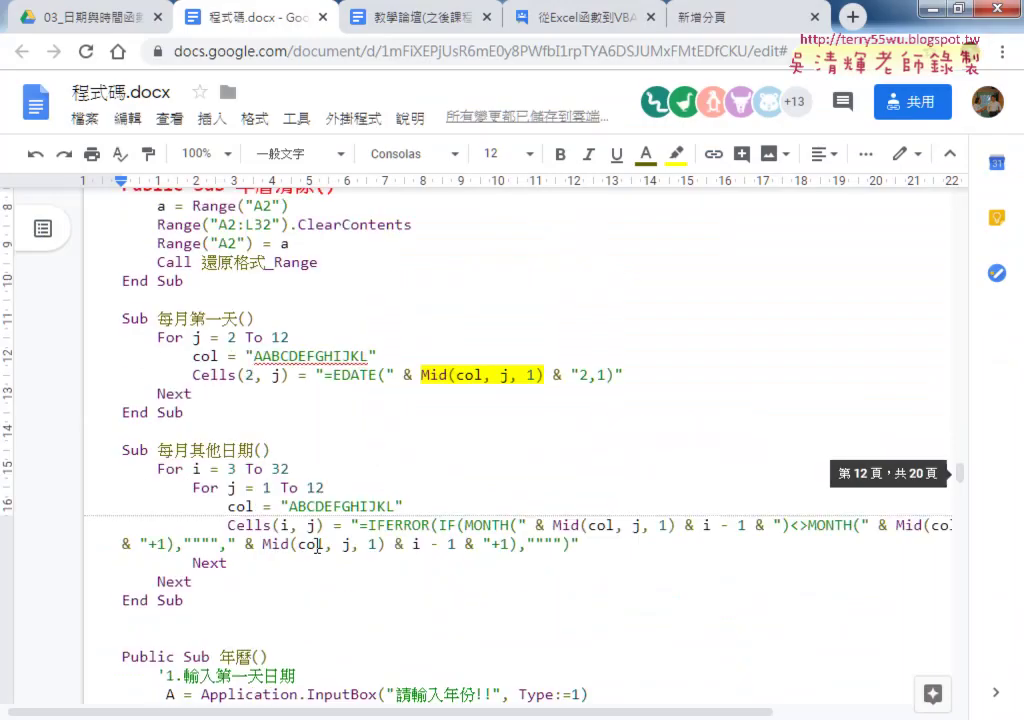
pyautogui.moveTo(122, 318); pyautogui.dragTo(235, 337)
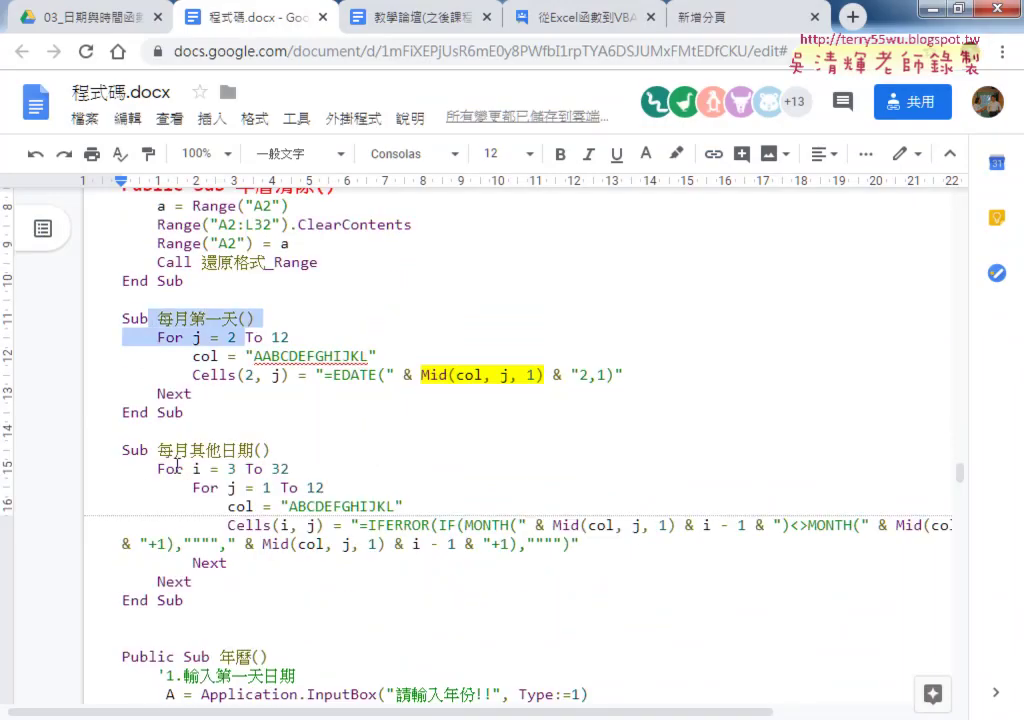
pyautogui.moveTo(157, 450); pyautogui.dragTo(224, 451)
pyautogui.scroll(-5, 205, 530)
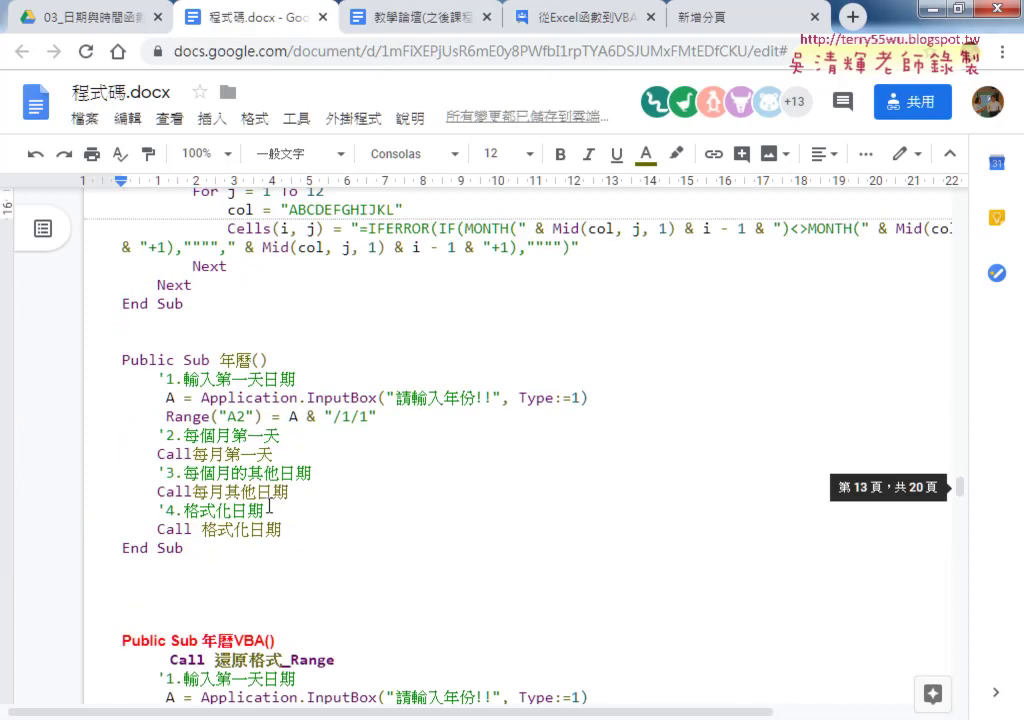
pyautogui.moveTo(199, 561); pyautogui.dragTo(100, 363)
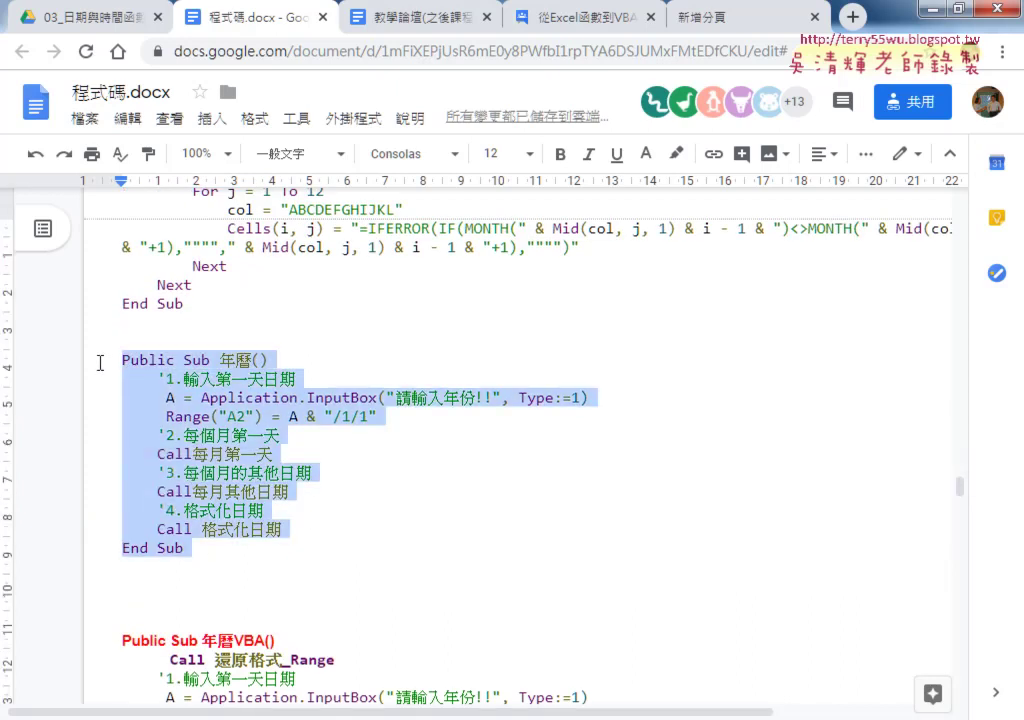